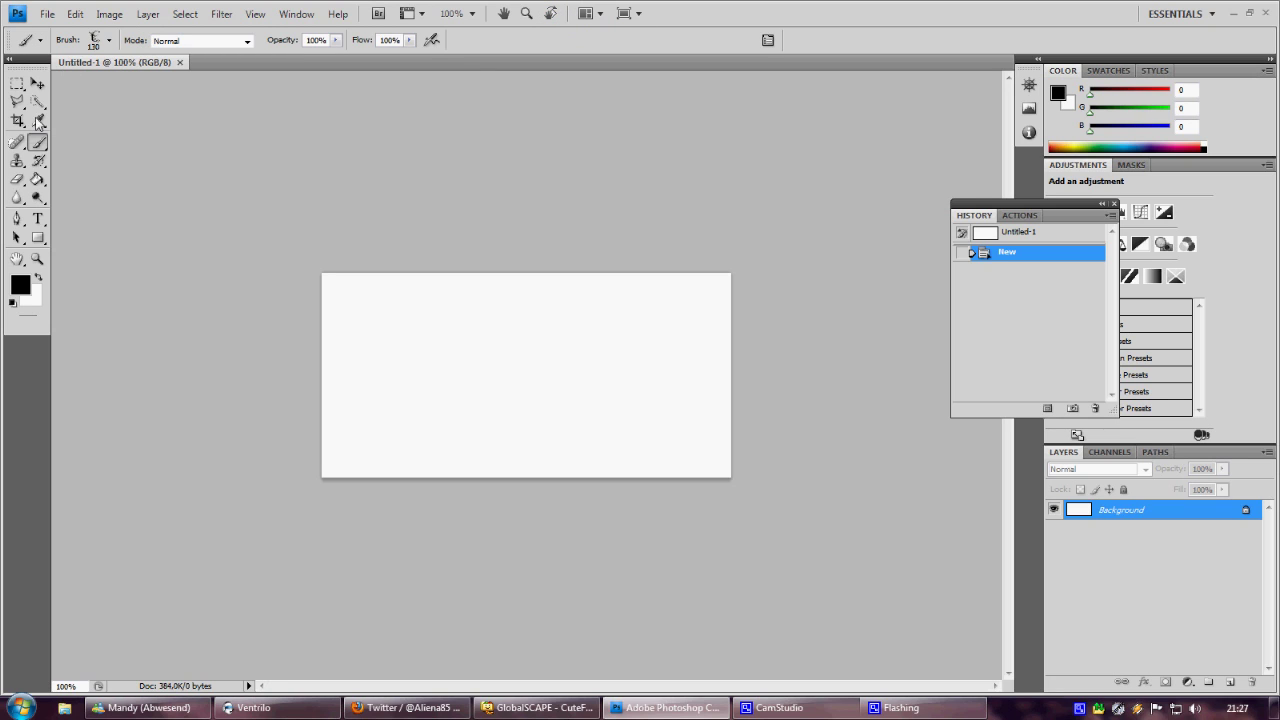
Bring up the Brush tool's preset picker on the blank Untitled-1 canvas
click(108, 42)
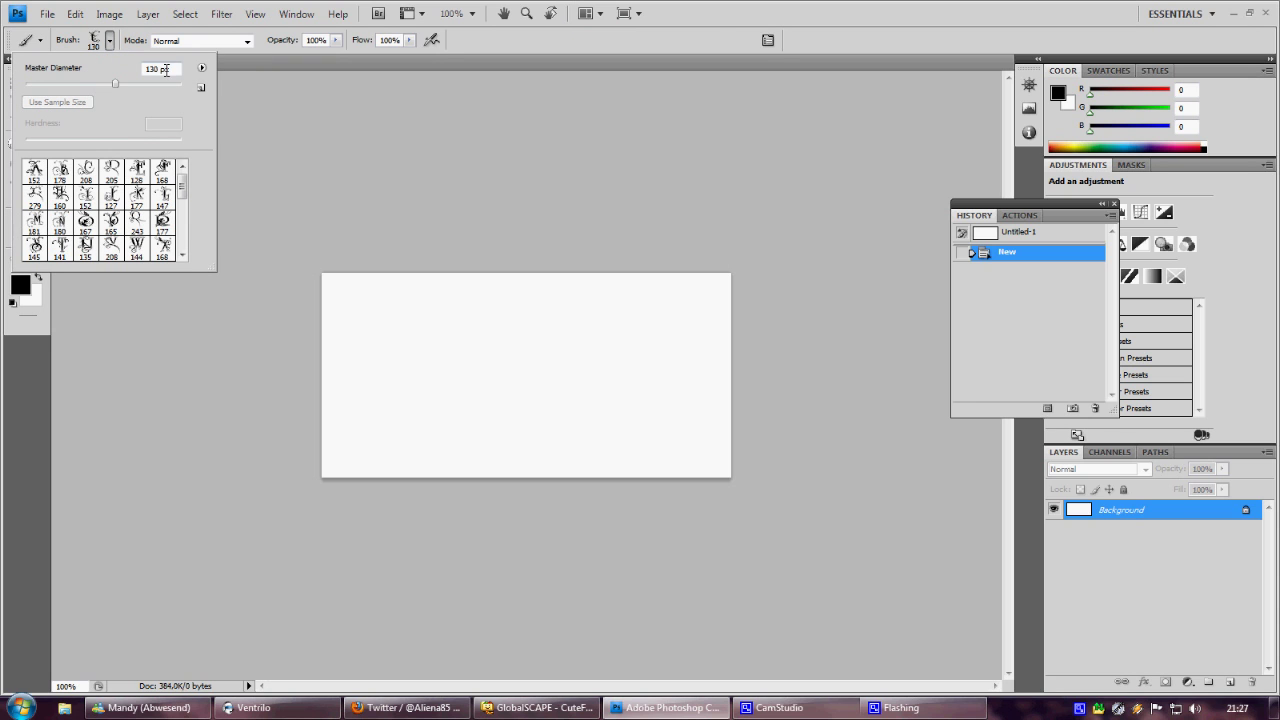
Browse the installed brush library list, then close it and the presets without loading any set
click(201, 67)
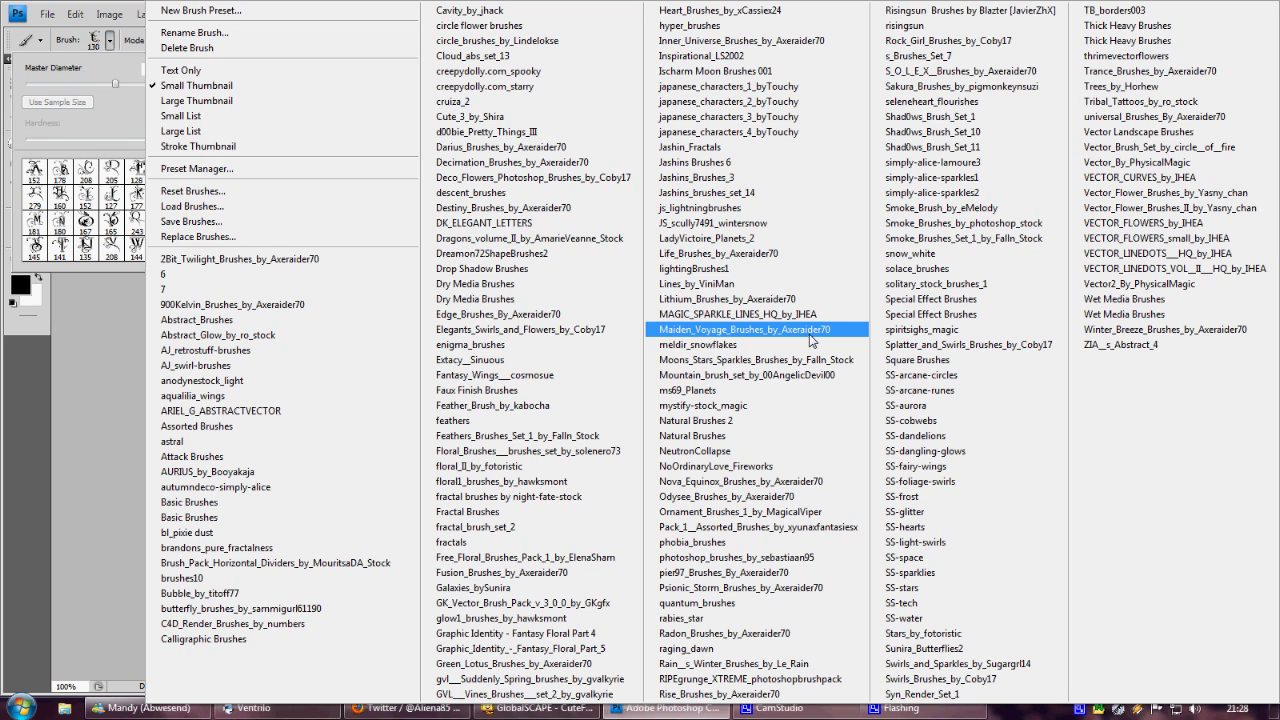
click(43, 467)
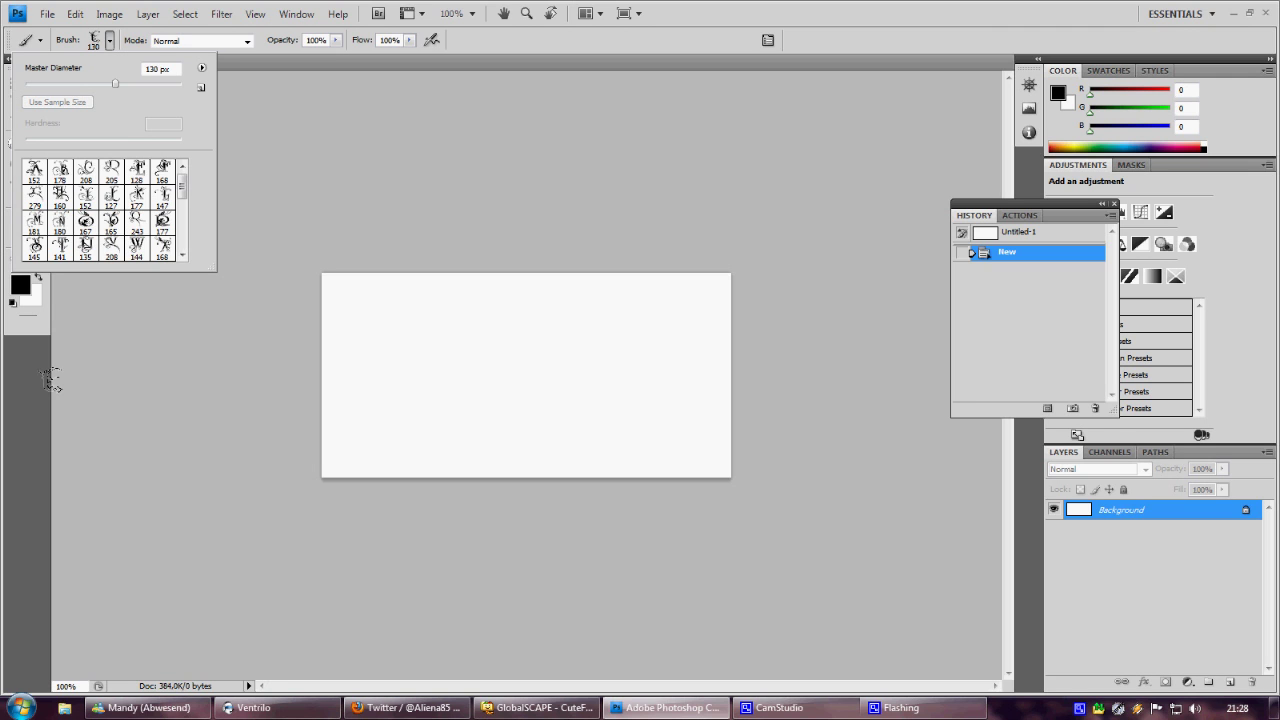
click(50, 380)
Create a new 512 × 256 px RGB document with a white background
click(71, 423)
click(48, 14)
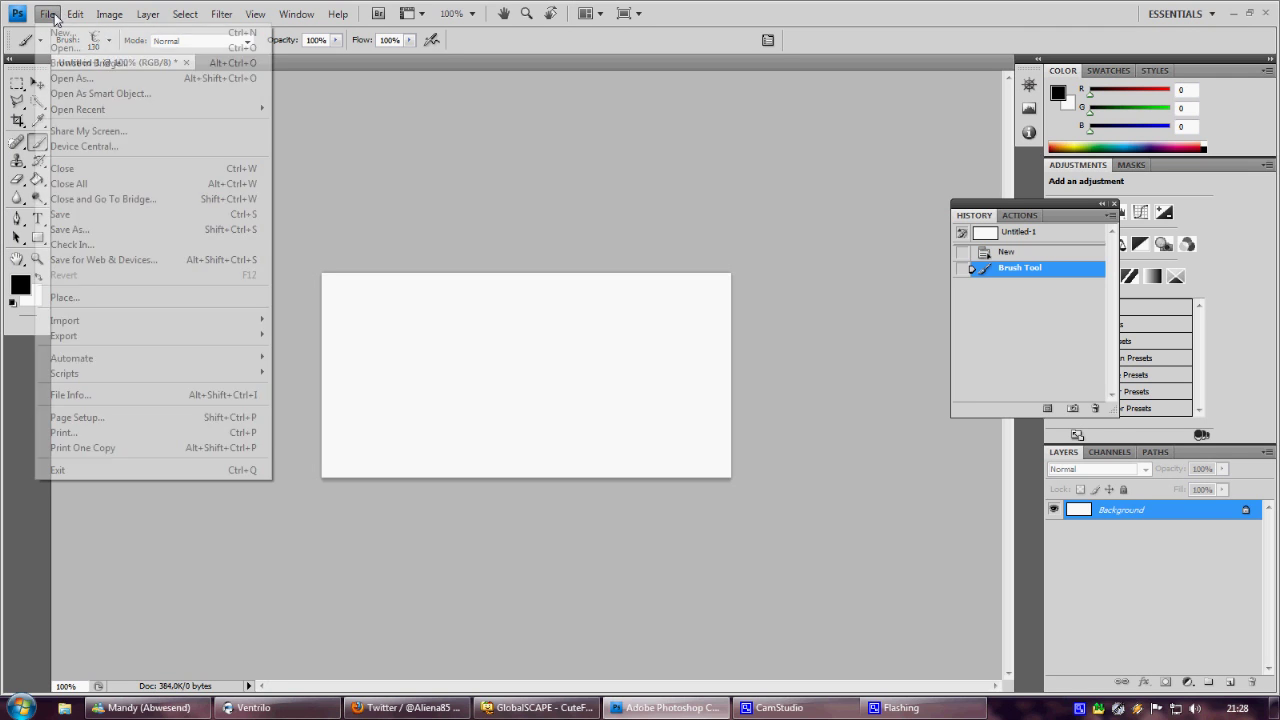
click(58, 32)
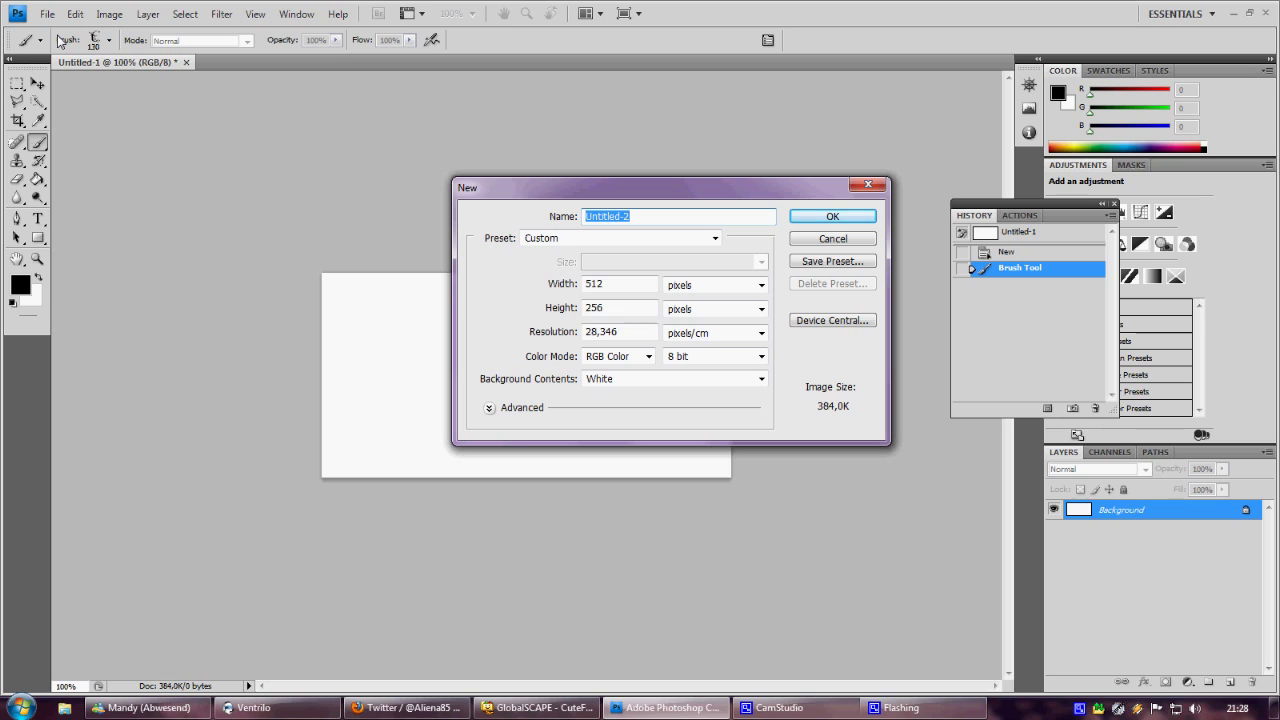
click(863, 225)
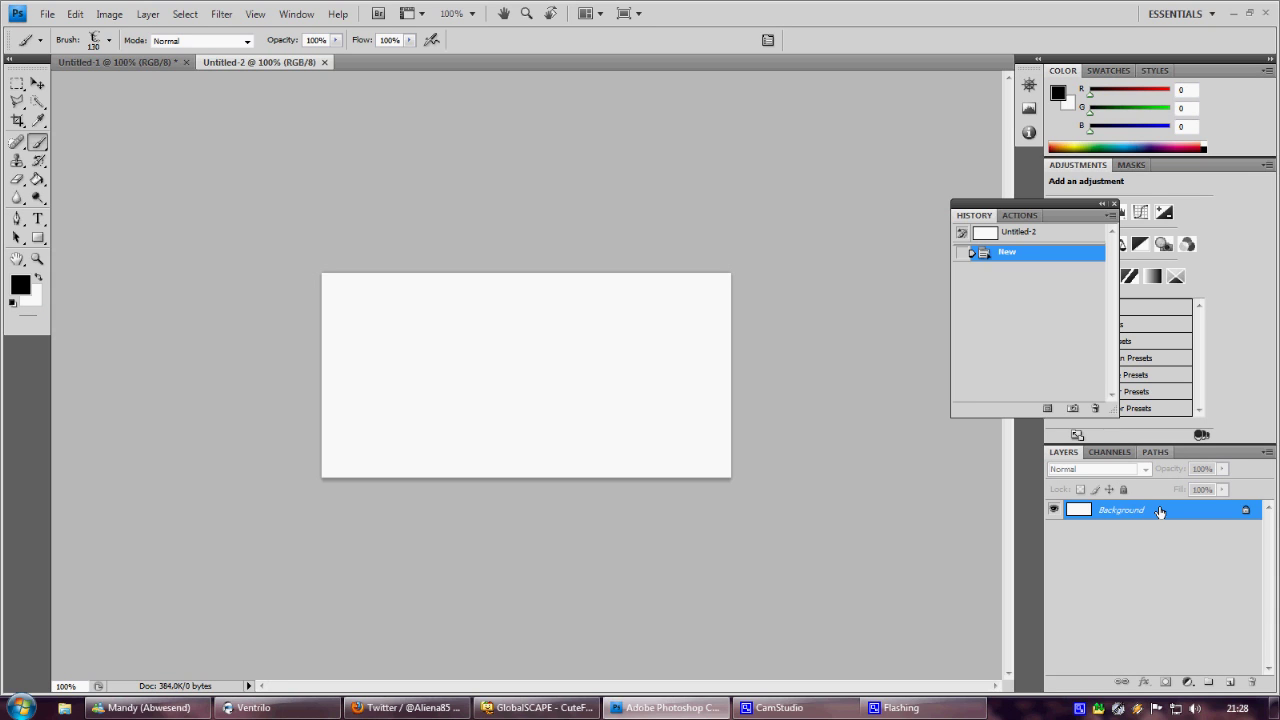
Fill the 512×256 canvas with rendered Clouds and regenerate the pattern with Ctrl+F
click(219, 15)
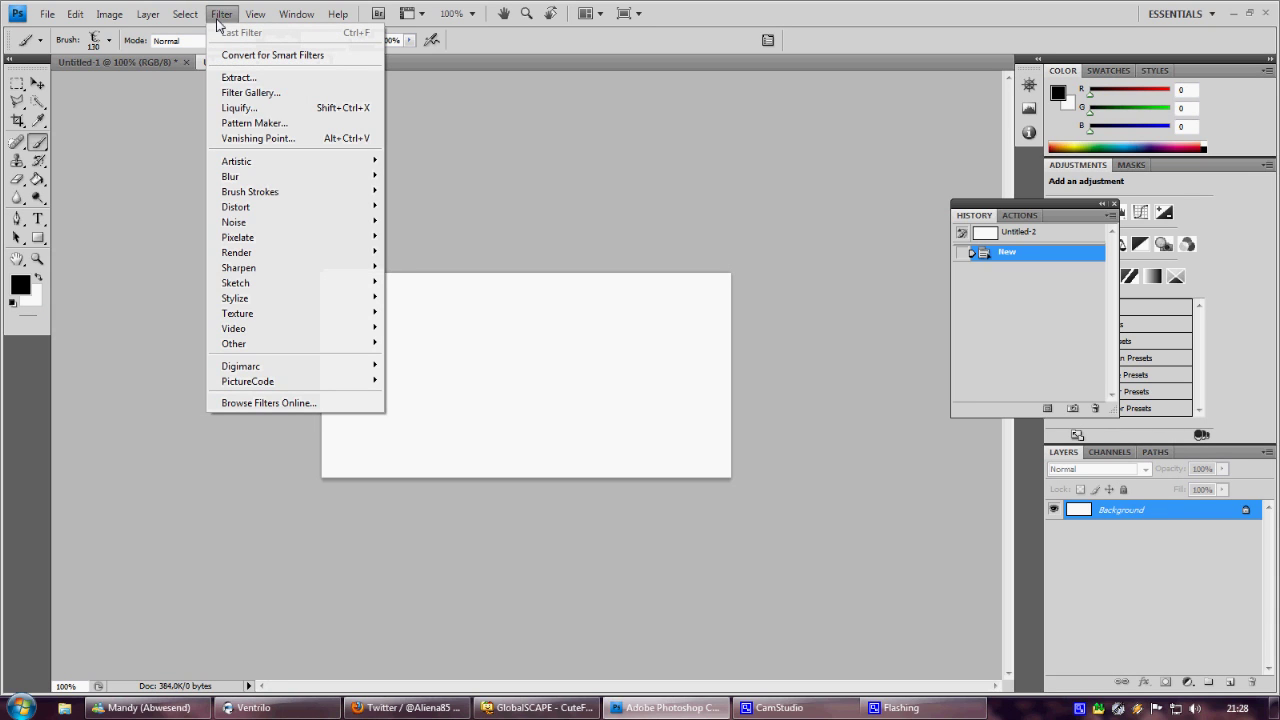
mouse_move(292, 257)
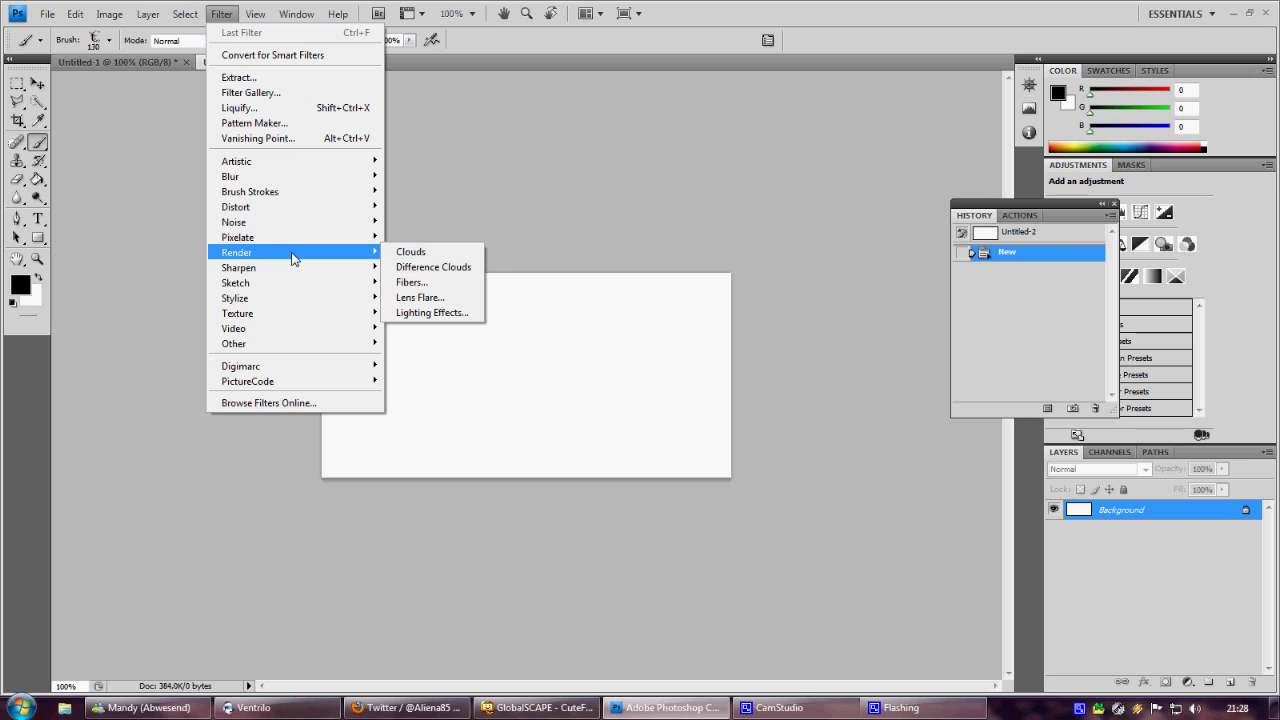
click(428, 252)
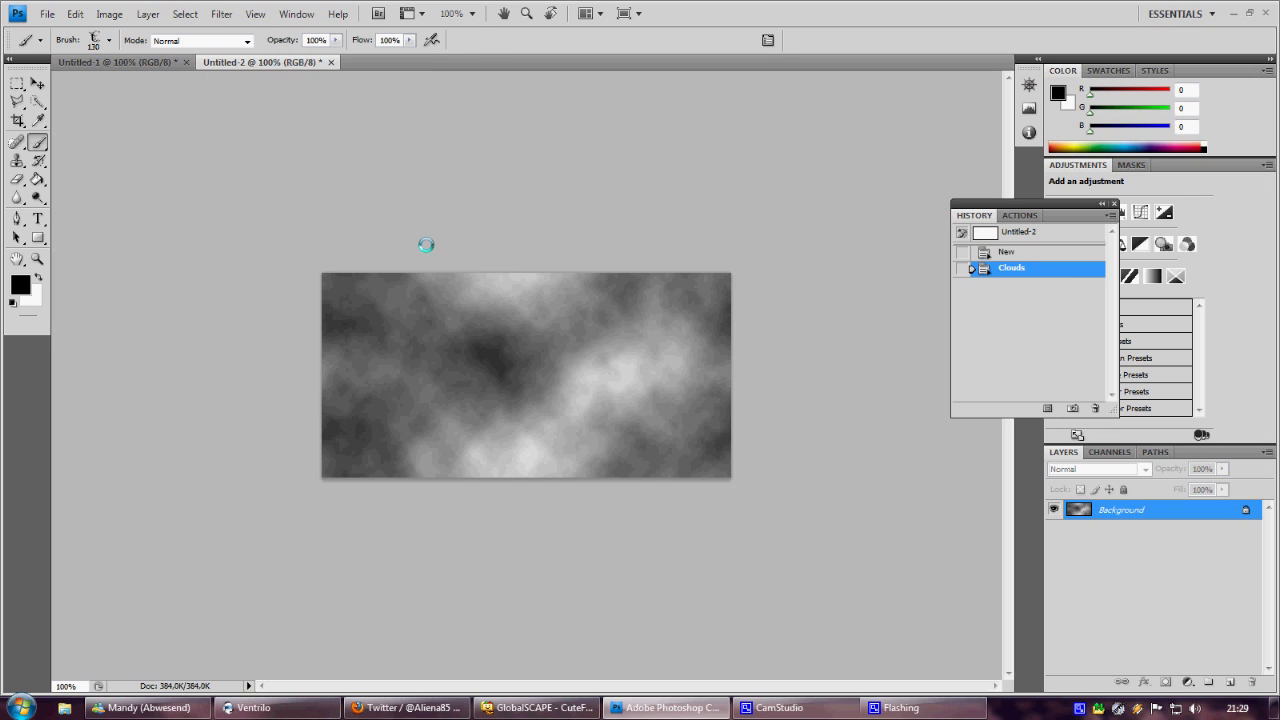
key(ctrl+f)
key(ctrl+f)
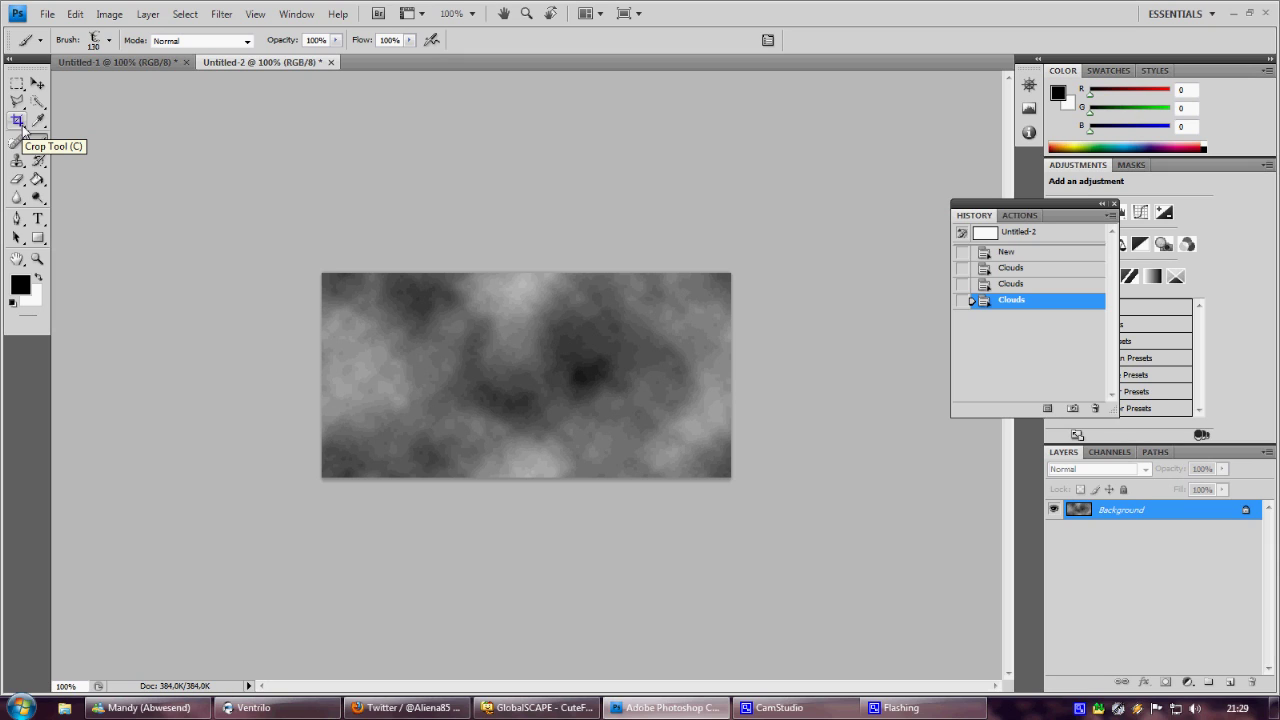
Create Layer 1 above the clouds in Overlay mode and bring up the brush libraries list
click(1228, 683)
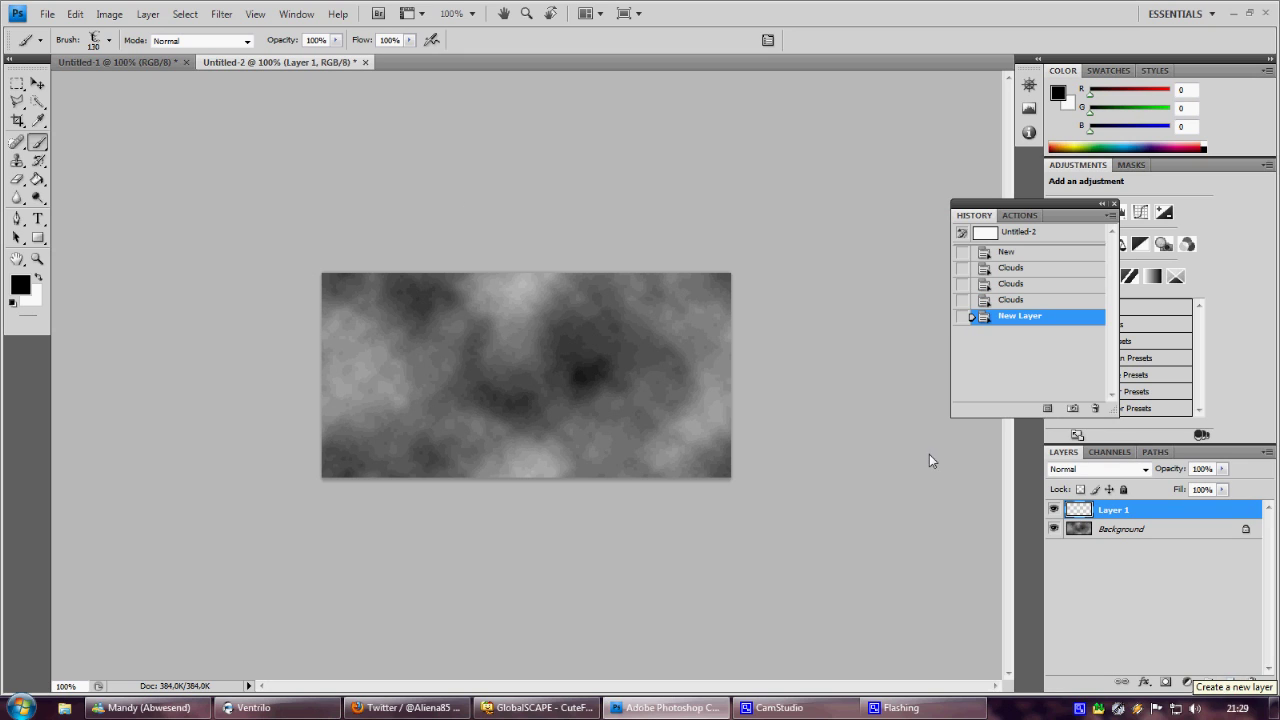
click(1131, 471)
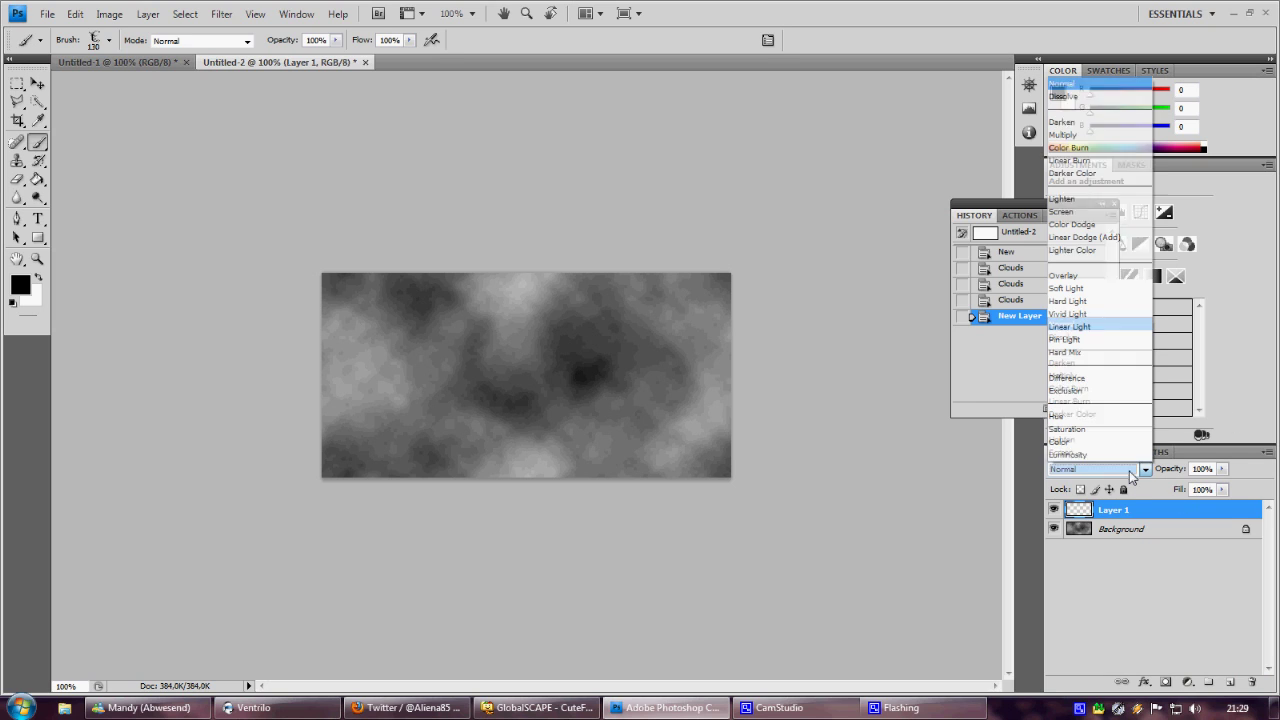
click(1108, 276)
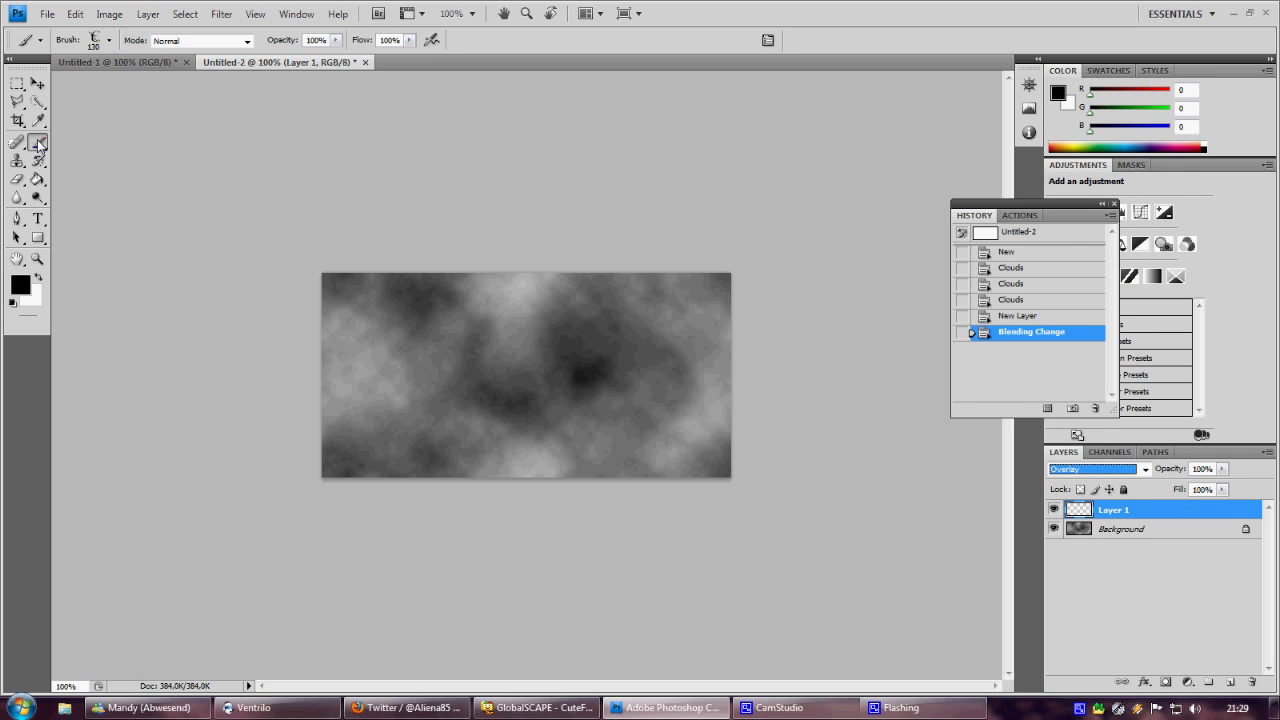
click(109, 40)
click(201, 70)
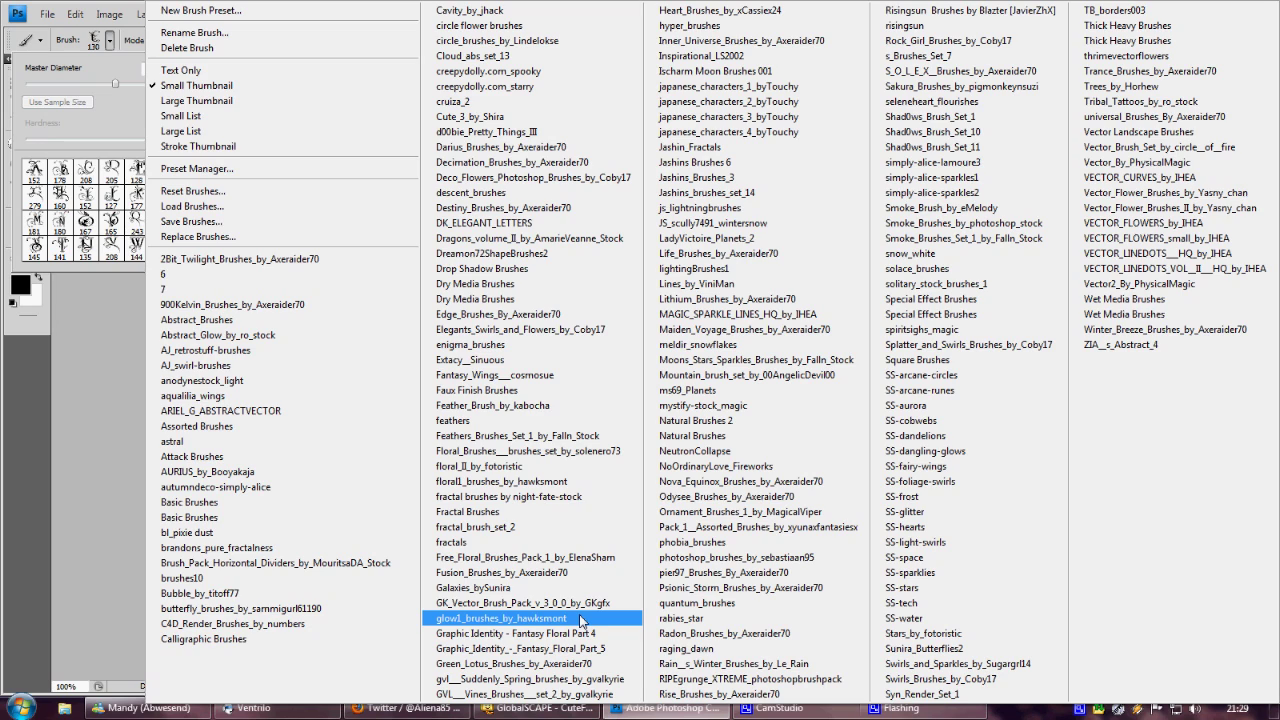
Load the glow1_brushes_by_hawksmont set and stamp black tech marks across Layer 1
click(580, 618)
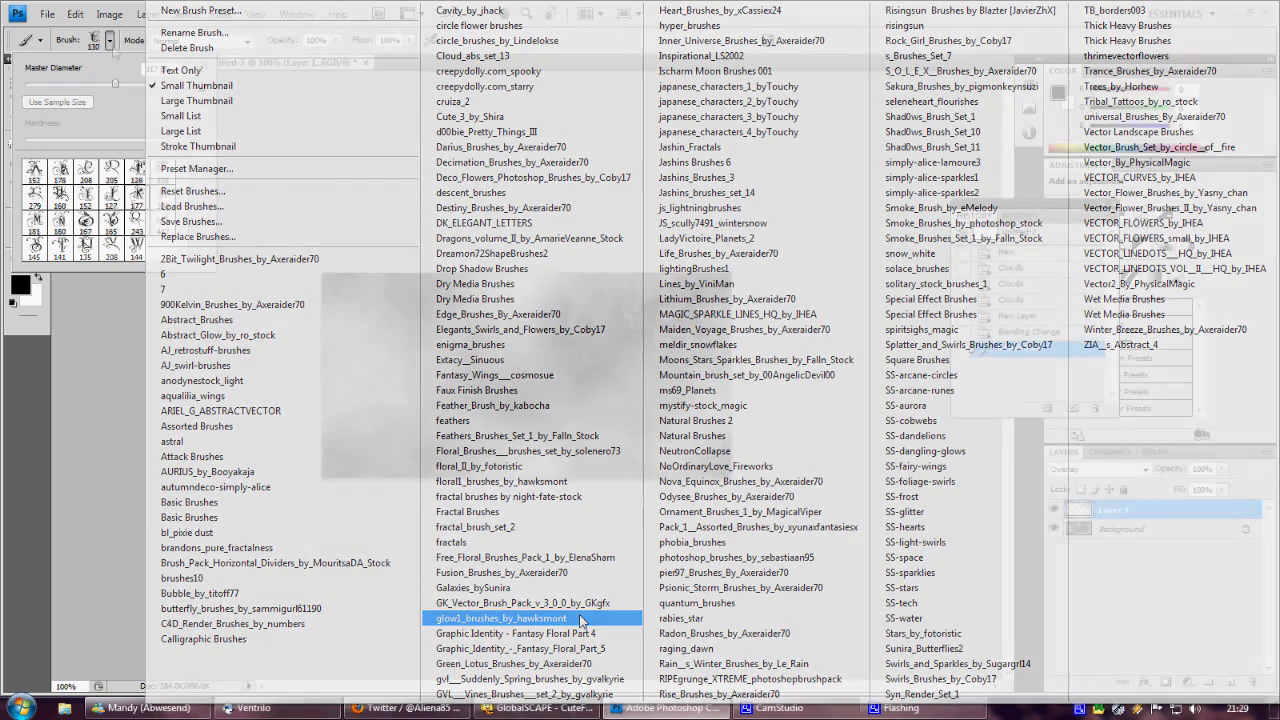
click(341, 309)
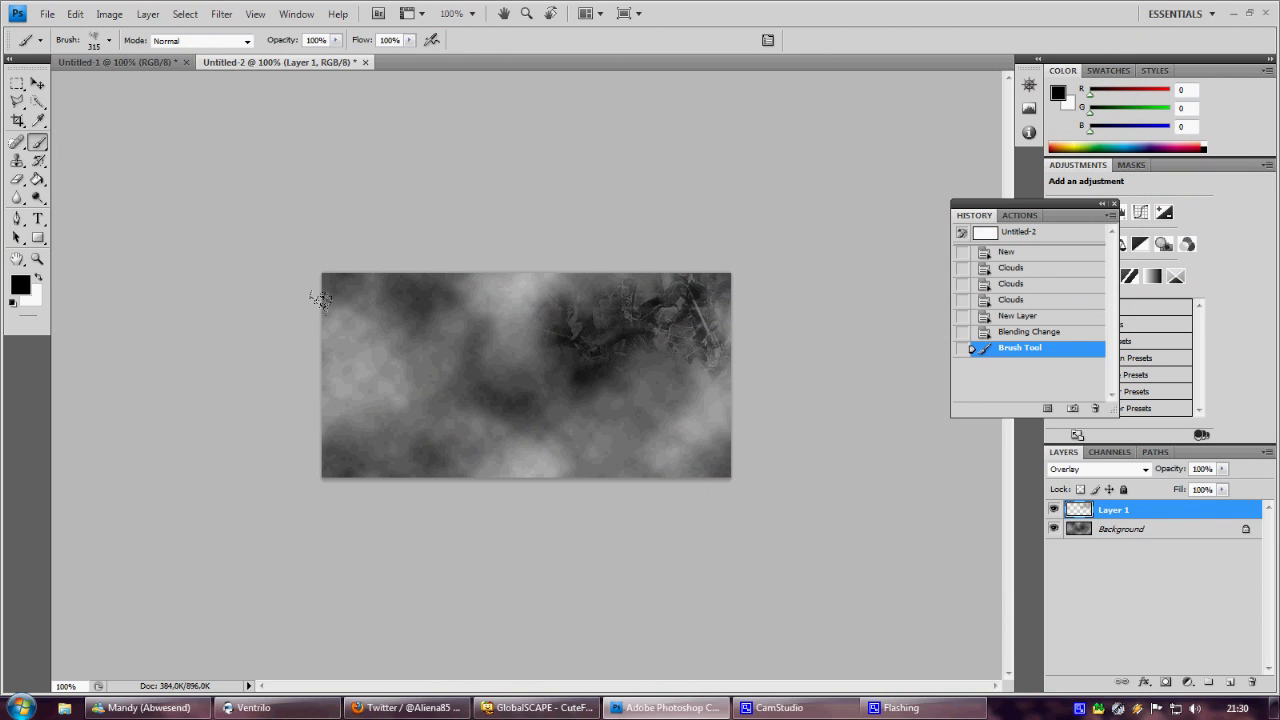
click(366, 390)
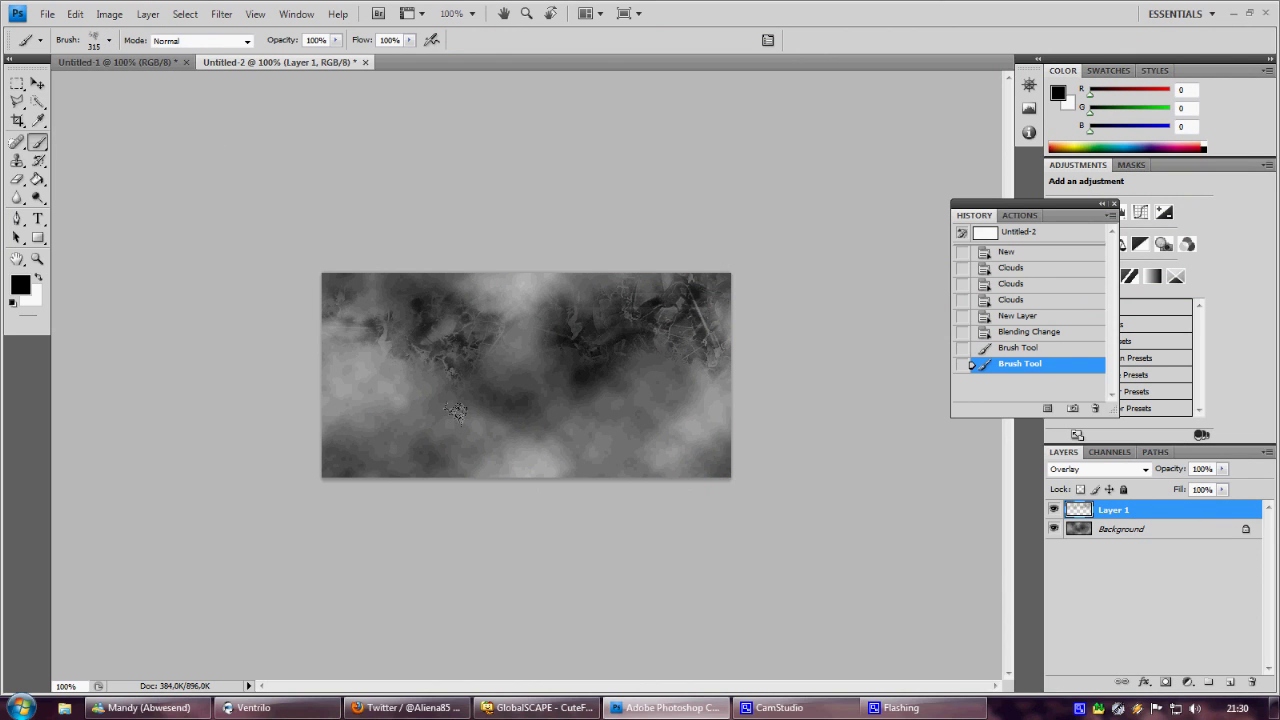
click(455, 412)
click(623, 375)
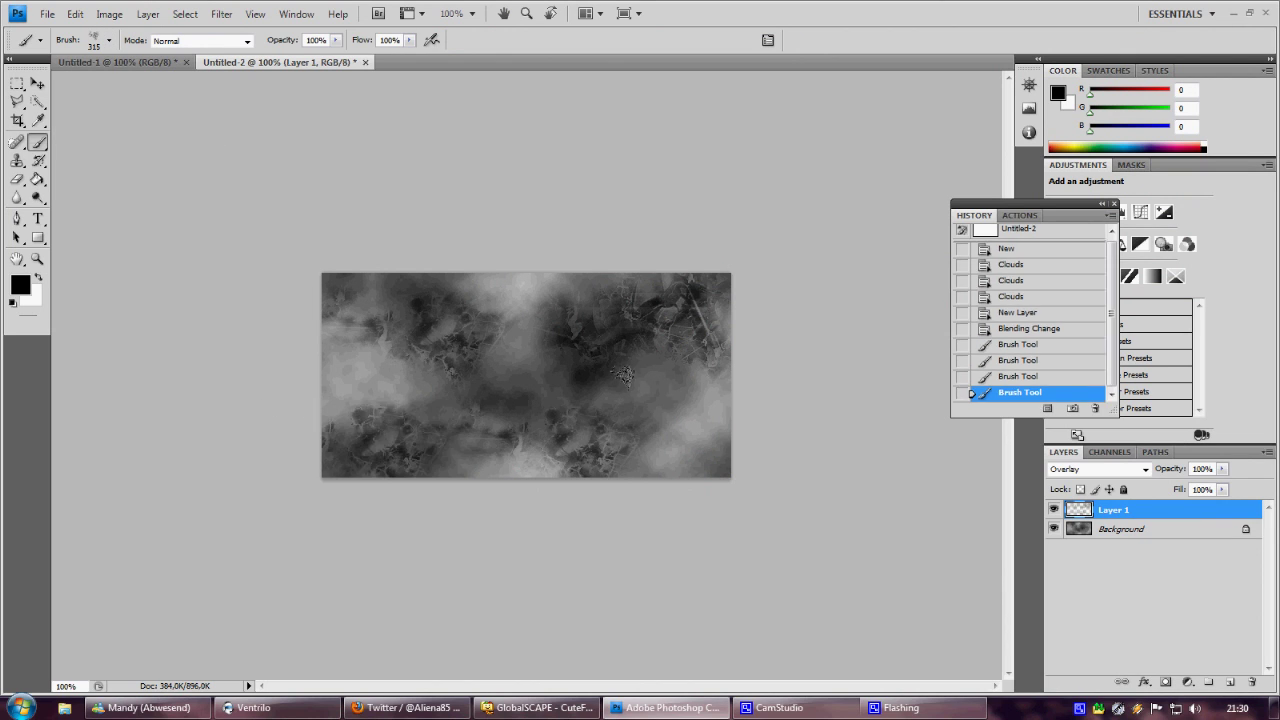
click(633, 409)
Switch to white and stamp more marks, including several with the 447 px brush
click(38, 281)
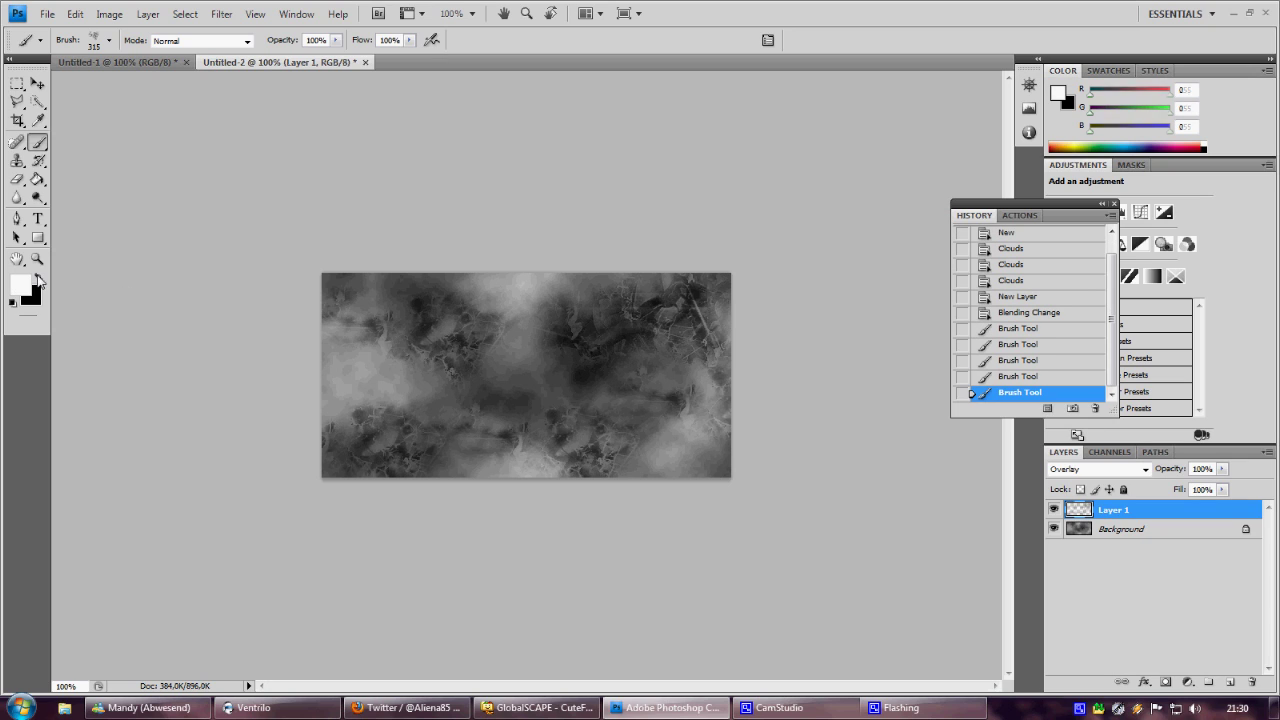
click(385, 345)
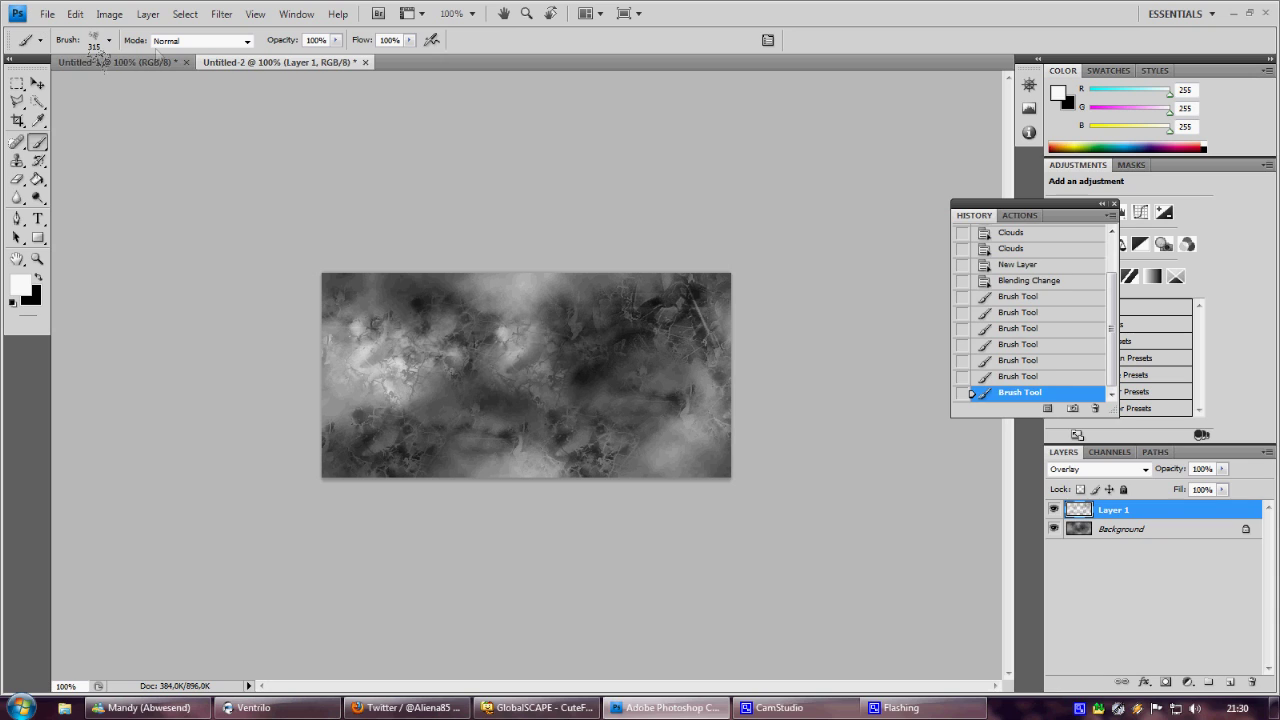
click(108, 41)
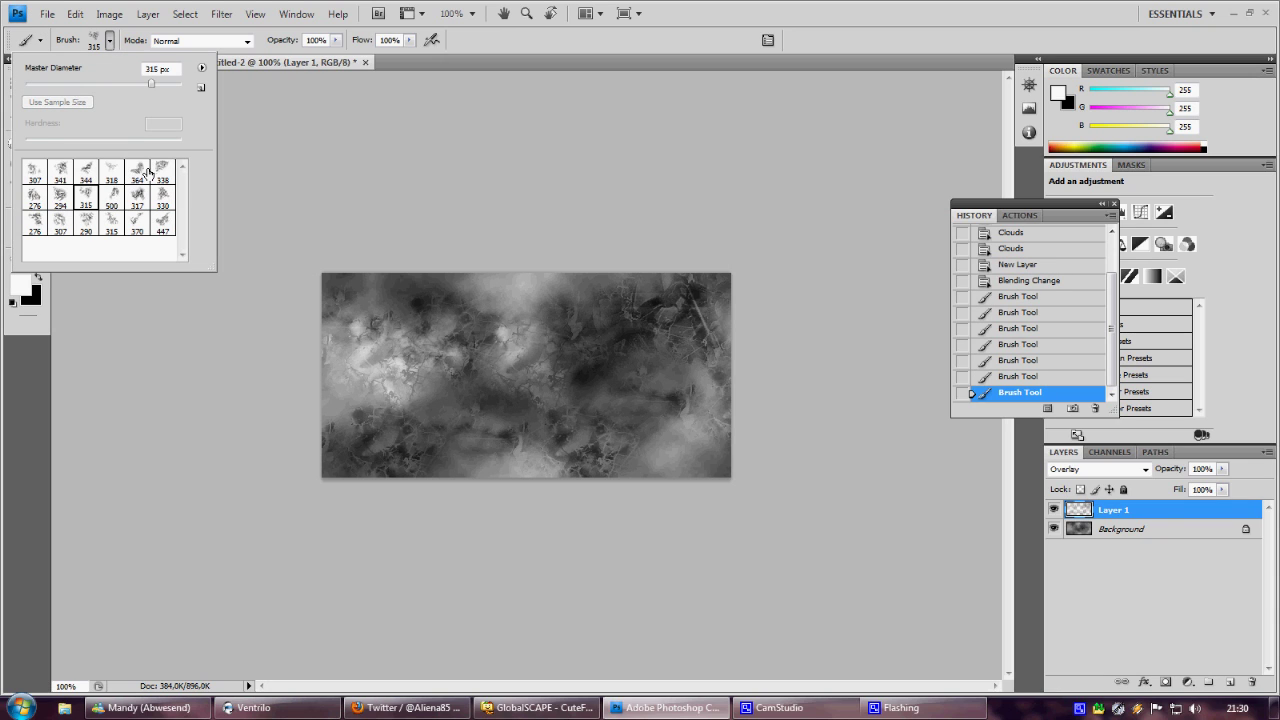
click(160, 228)
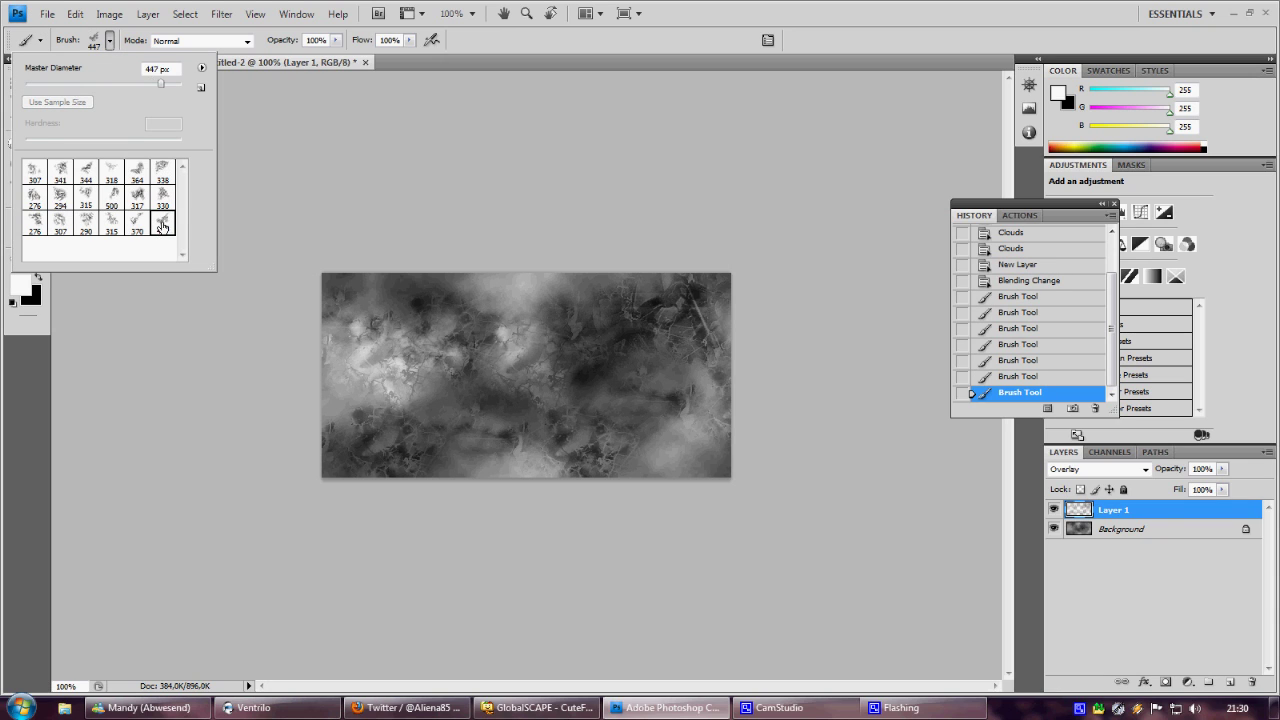
click(553, 302)
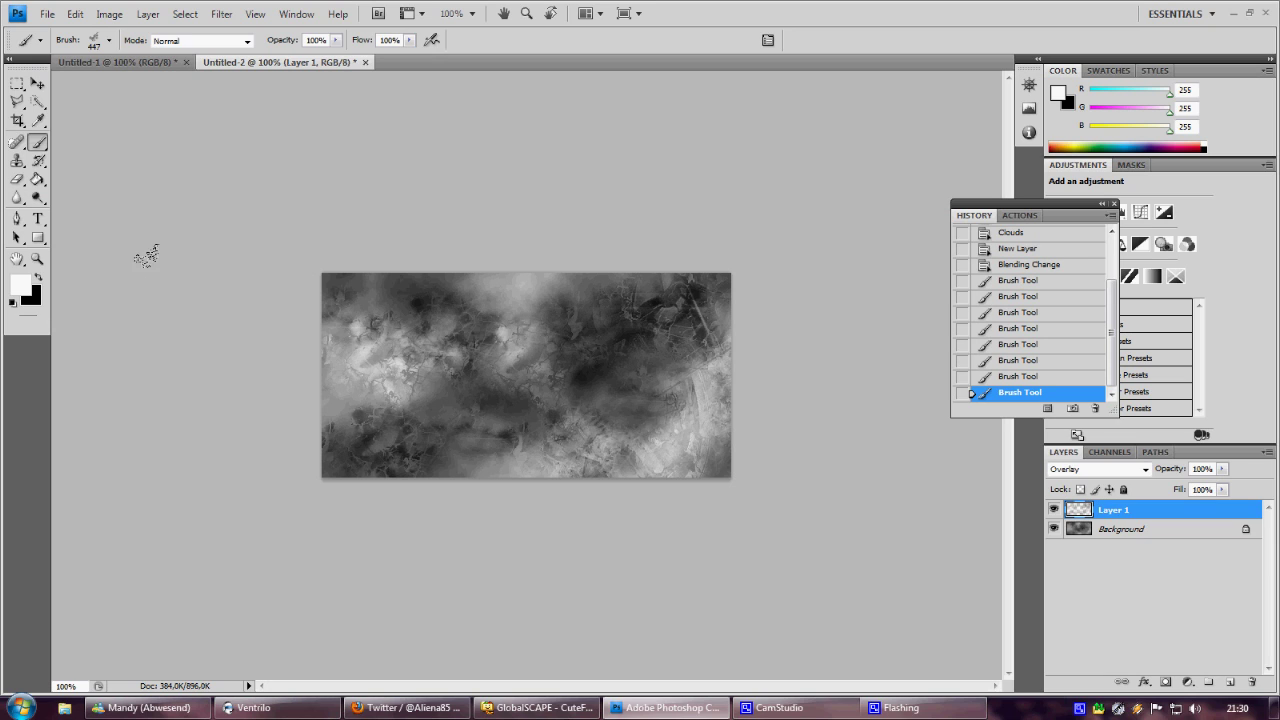
click(457, 186)
click(614, 257)
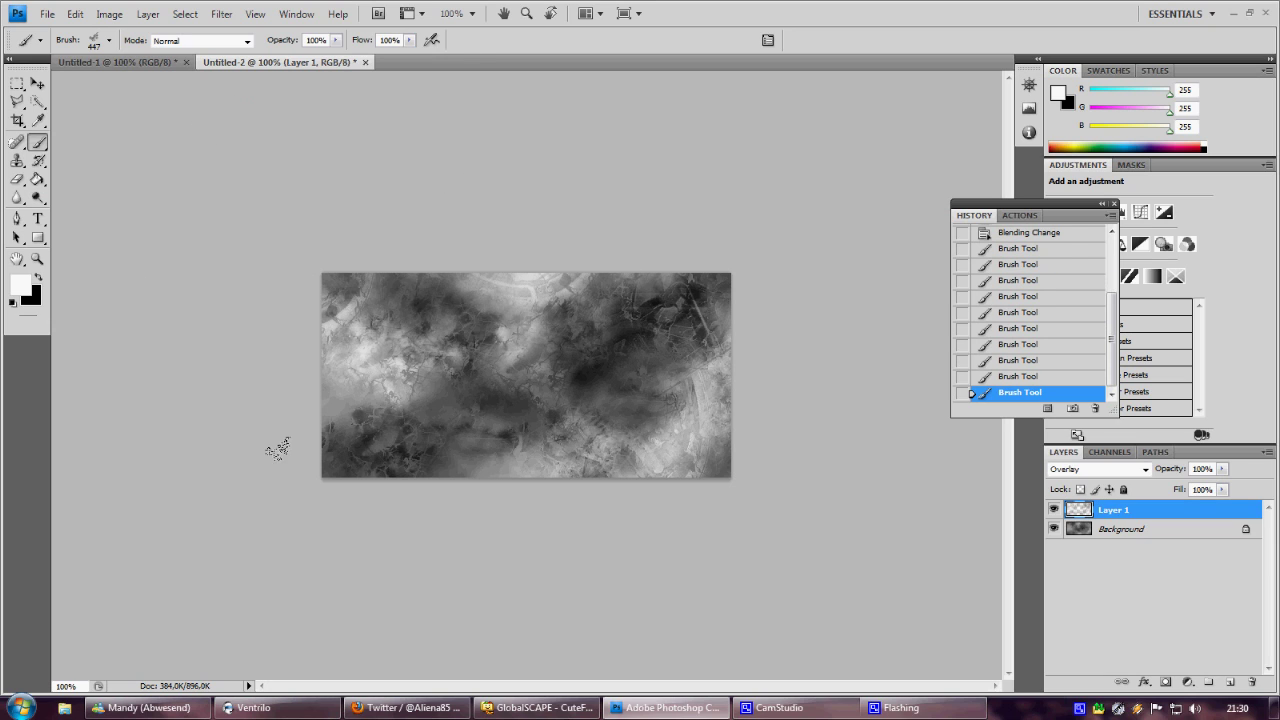
click(167, 312)
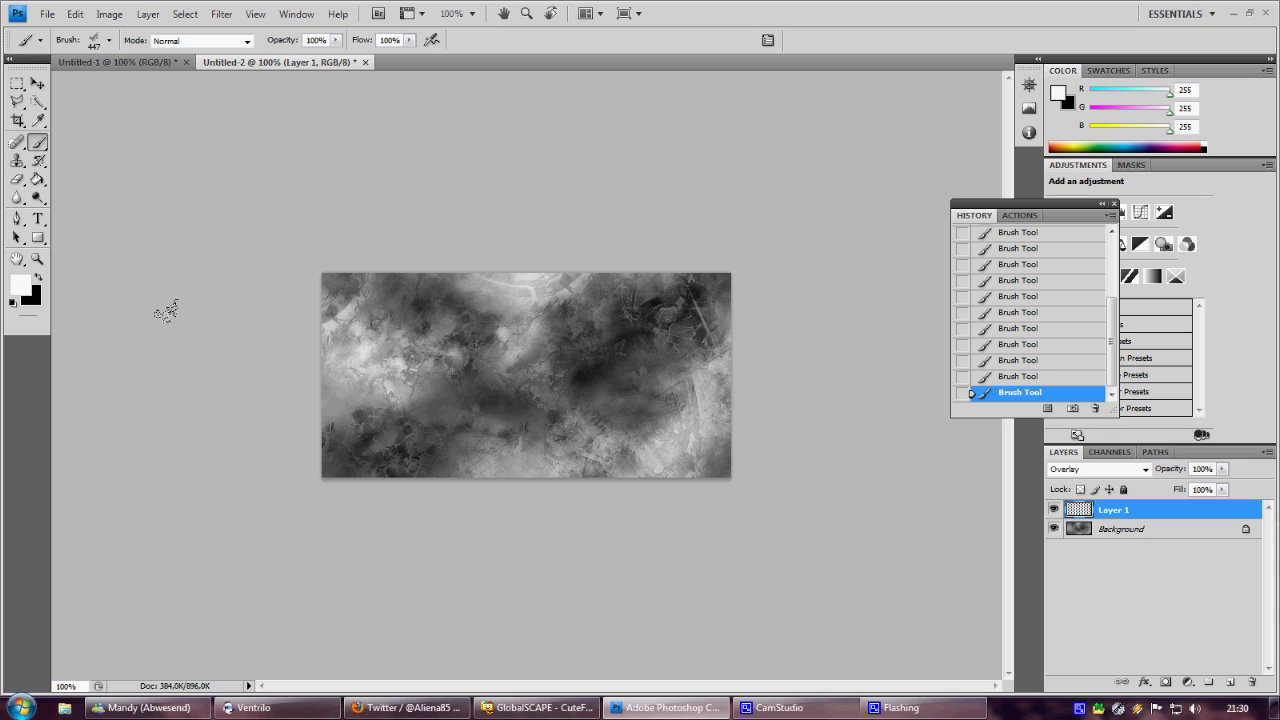
Add Layer 2 in Overlay mode and load the Jashins Brushes 6 brush set
click(1231, 682)
click(1100, 470)
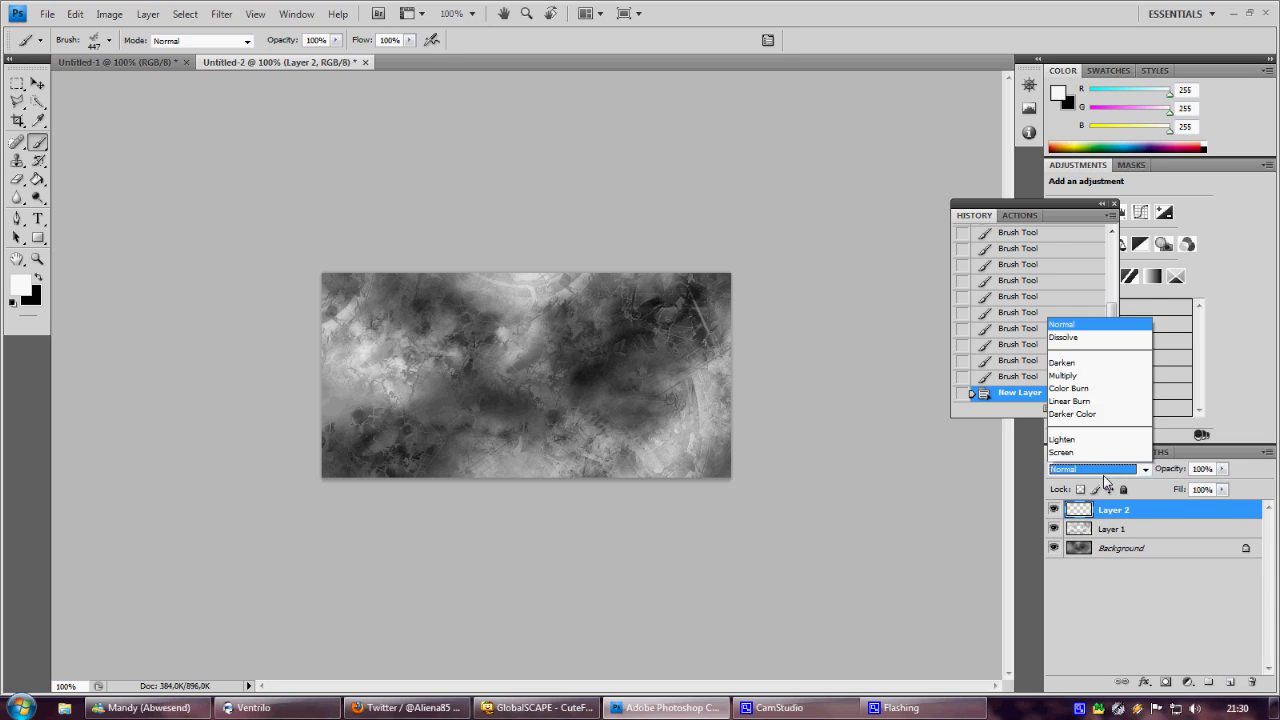
click(1090, 272)
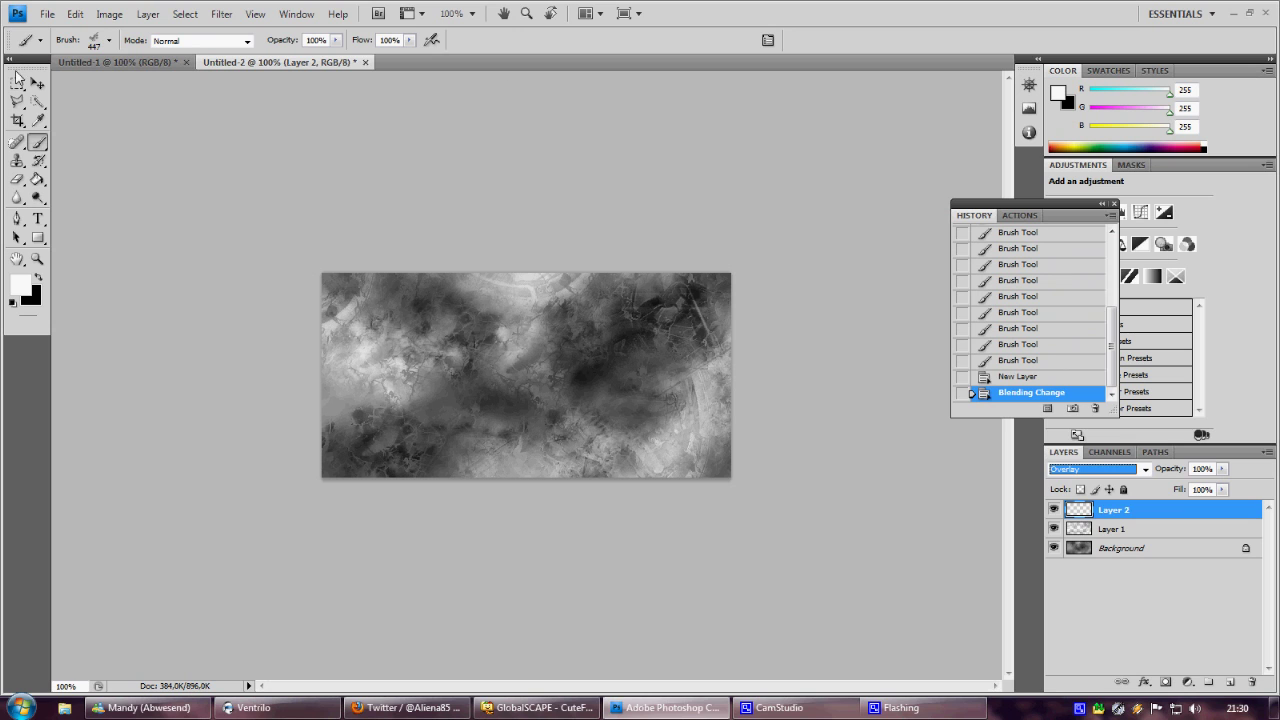
click(109, 41)
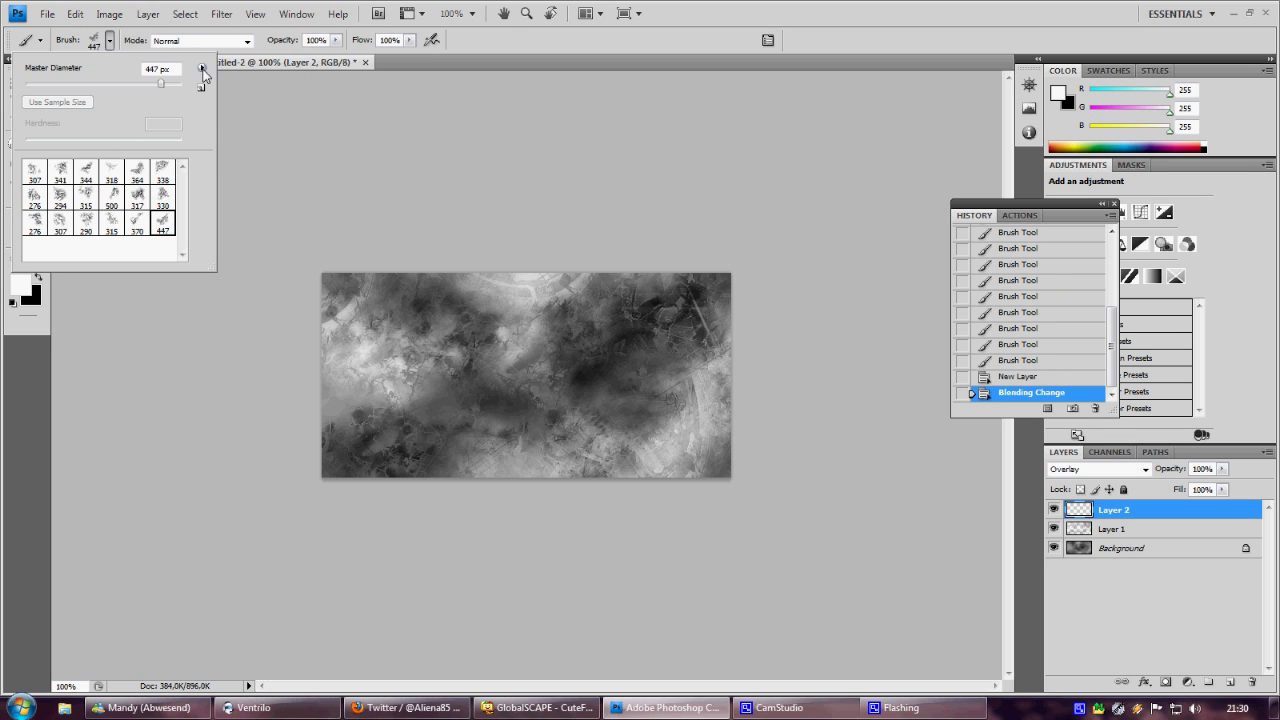
click(201, 67)
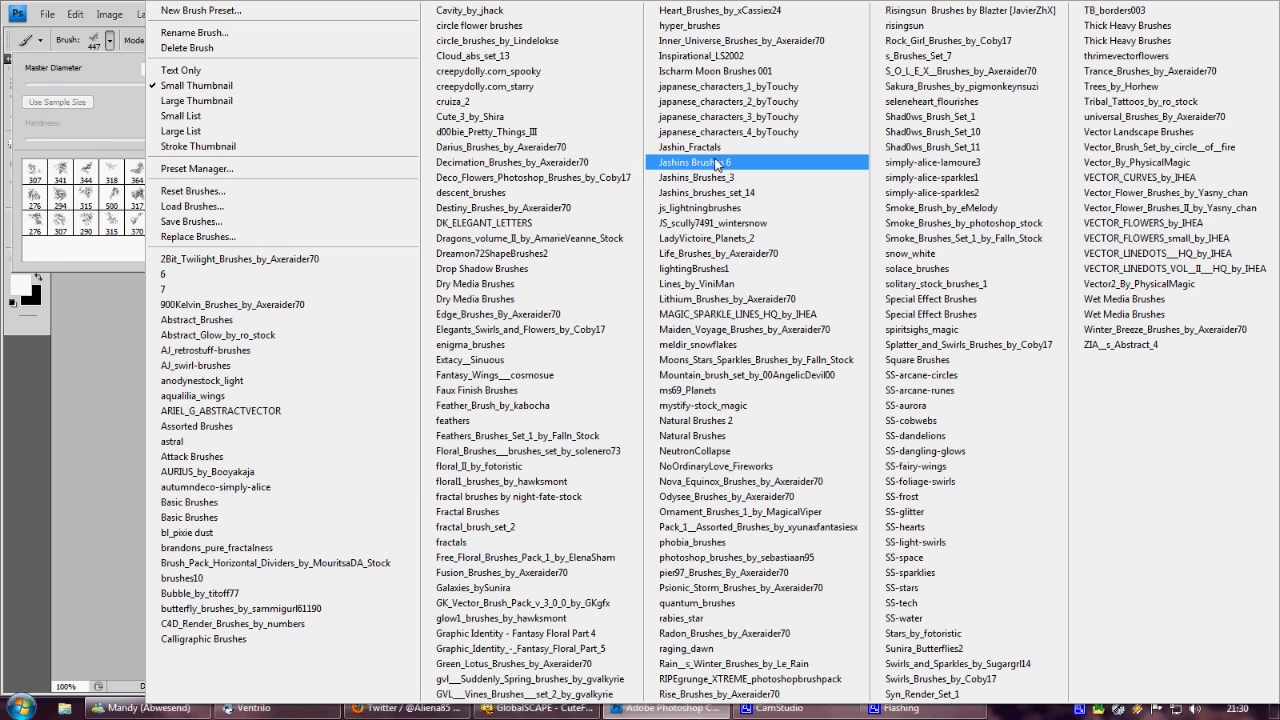
click(717, 163)
click(570, 280)
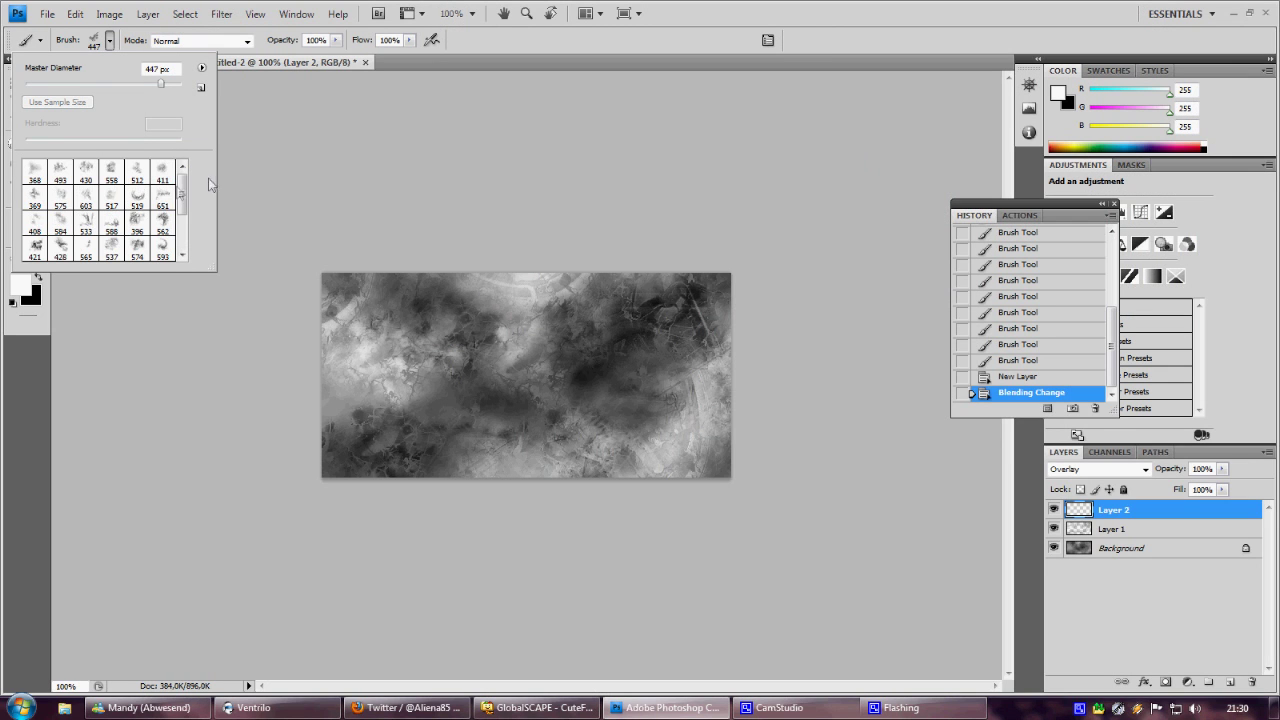
Stamp the 651 px brush in white on the upper left, then in black around the edges
click(164, 199)
click(265, 285)
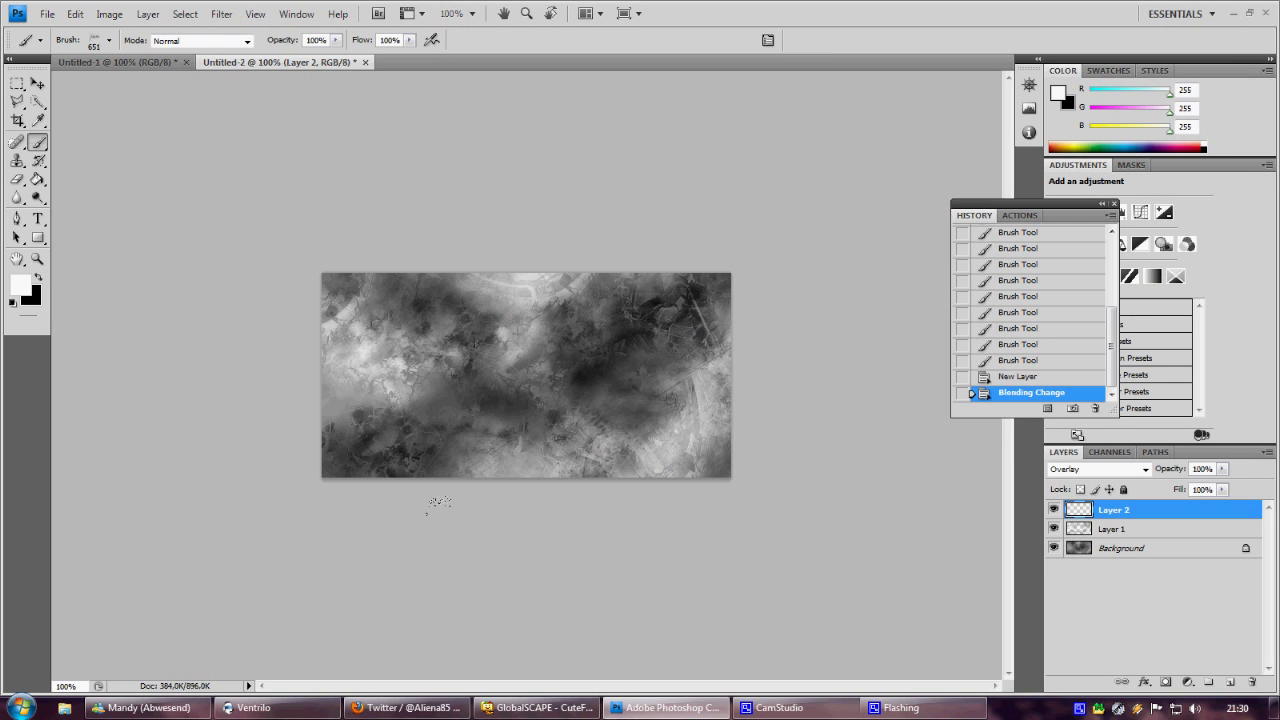
click(440, 501)
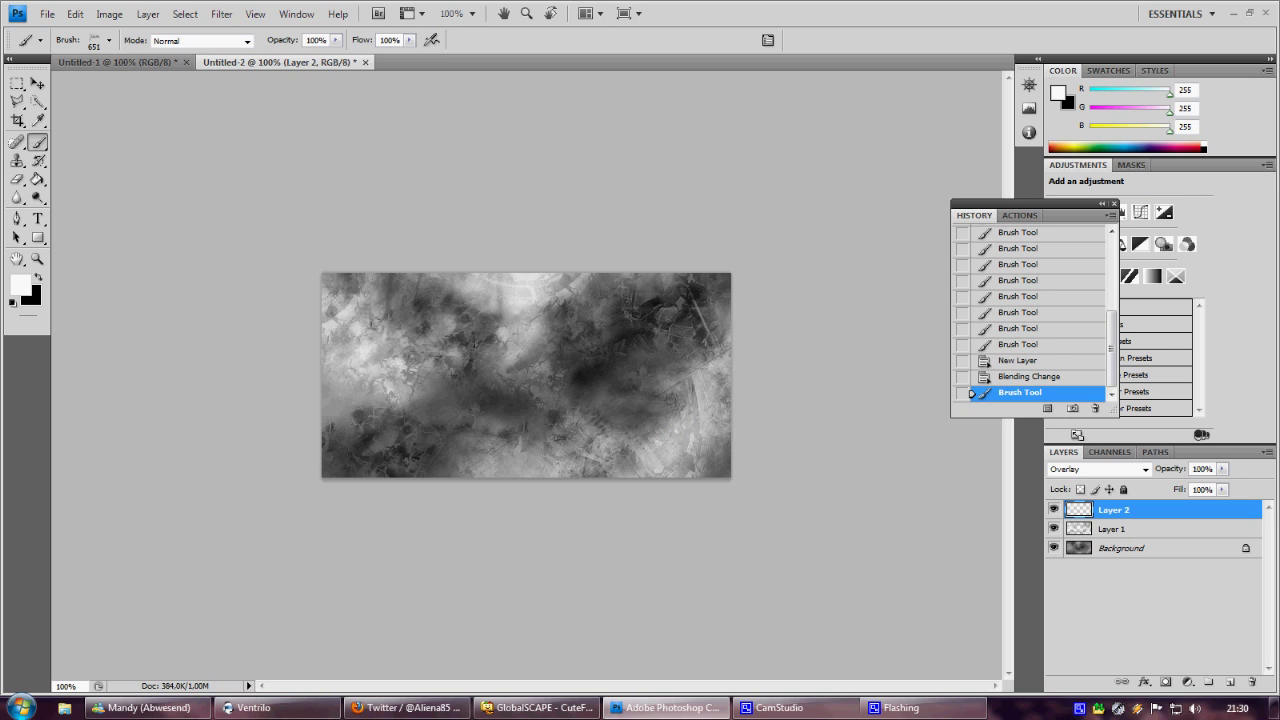
click(39, 279)
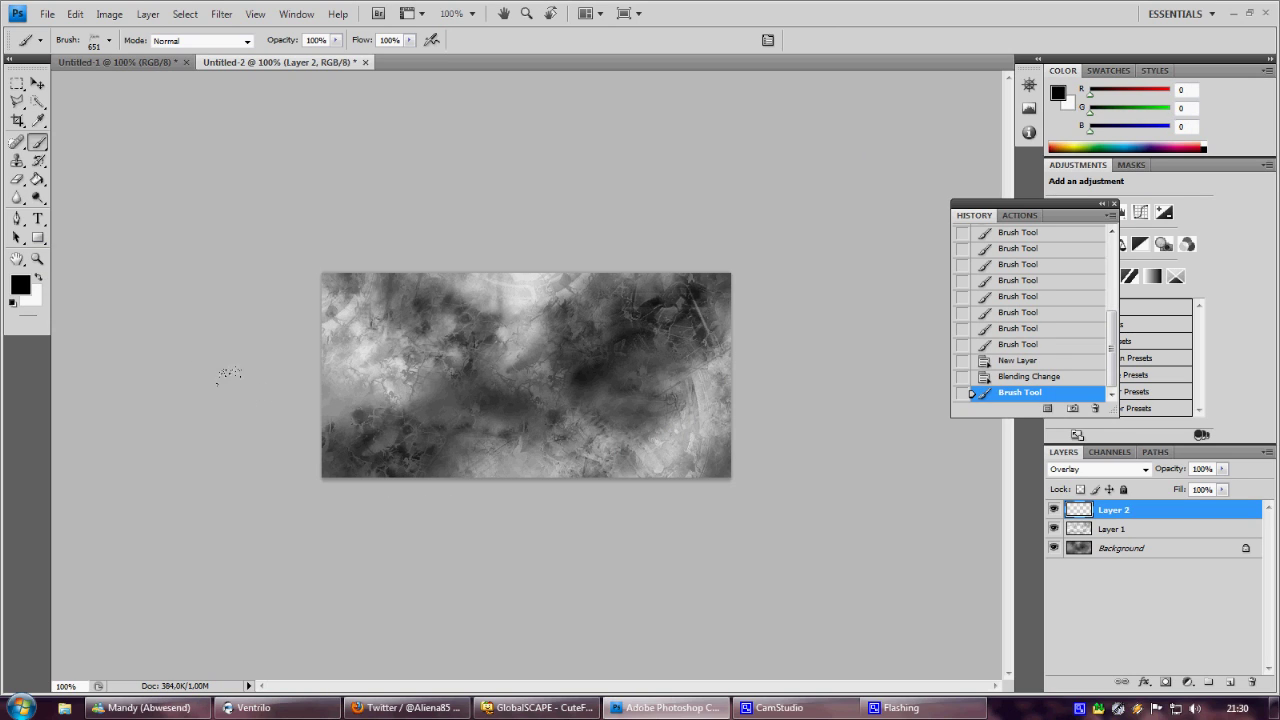
click(318, 483)
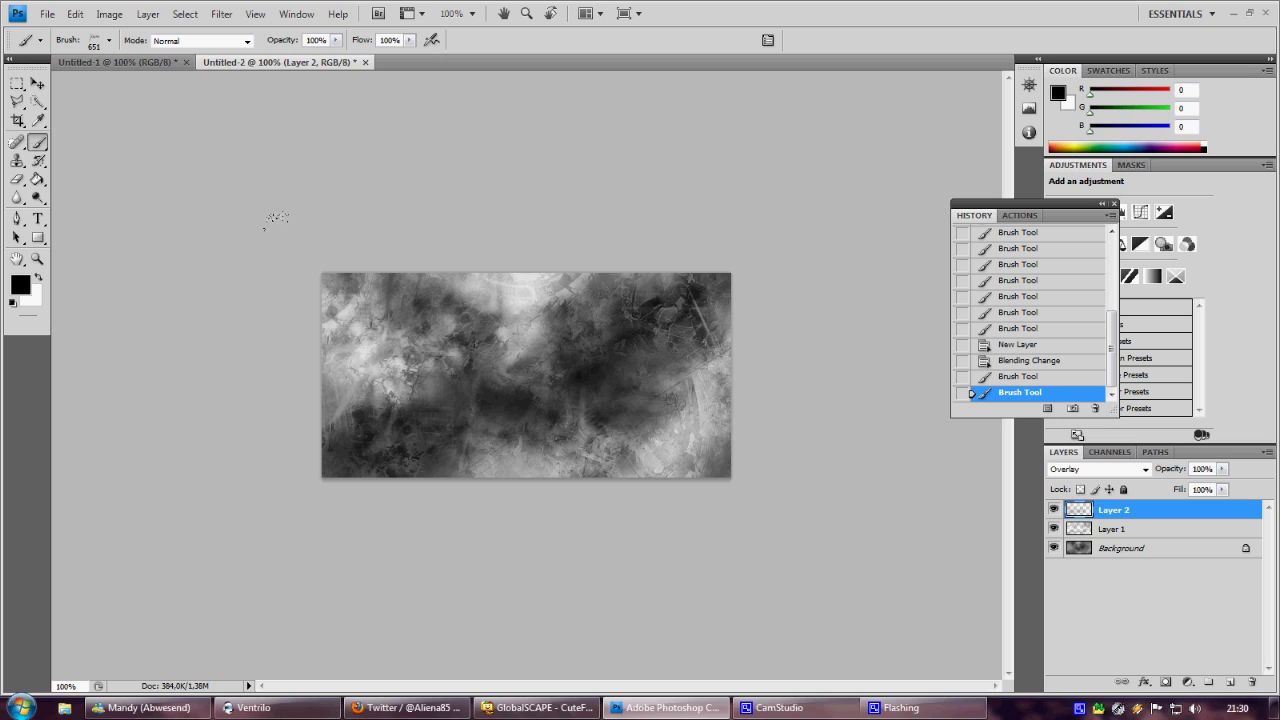
click(480, 110)
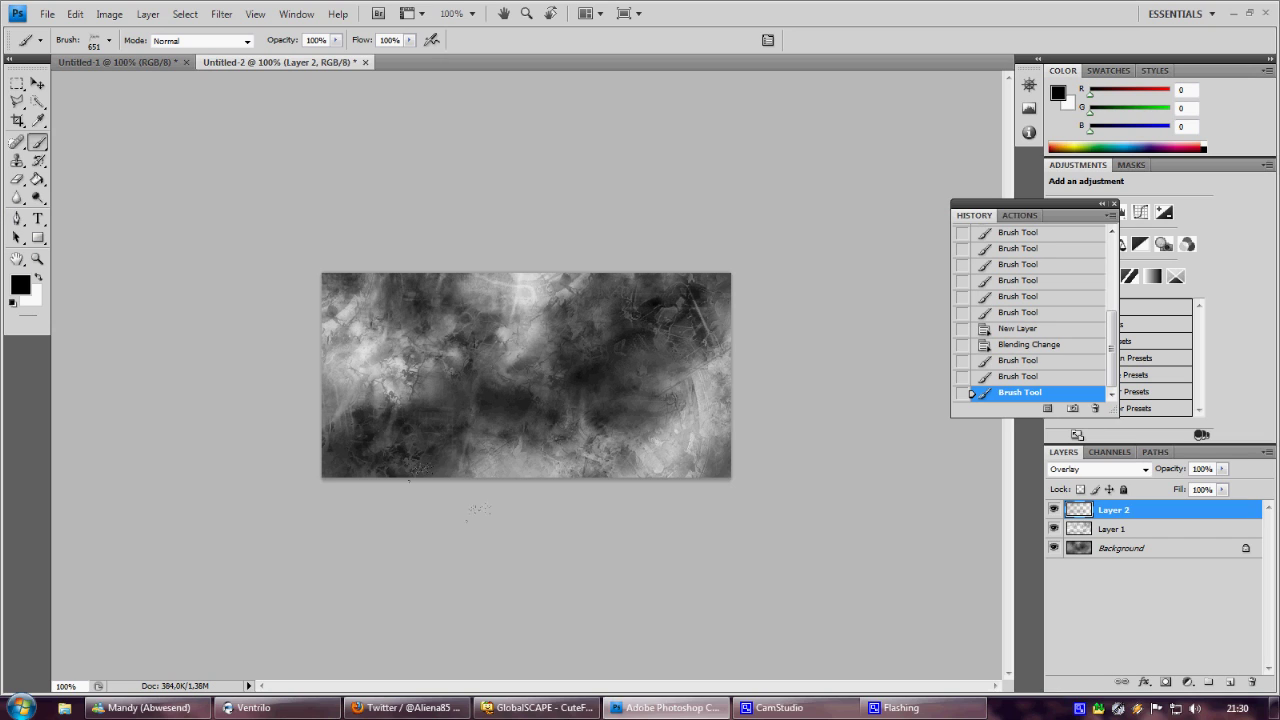
click(660, 505)
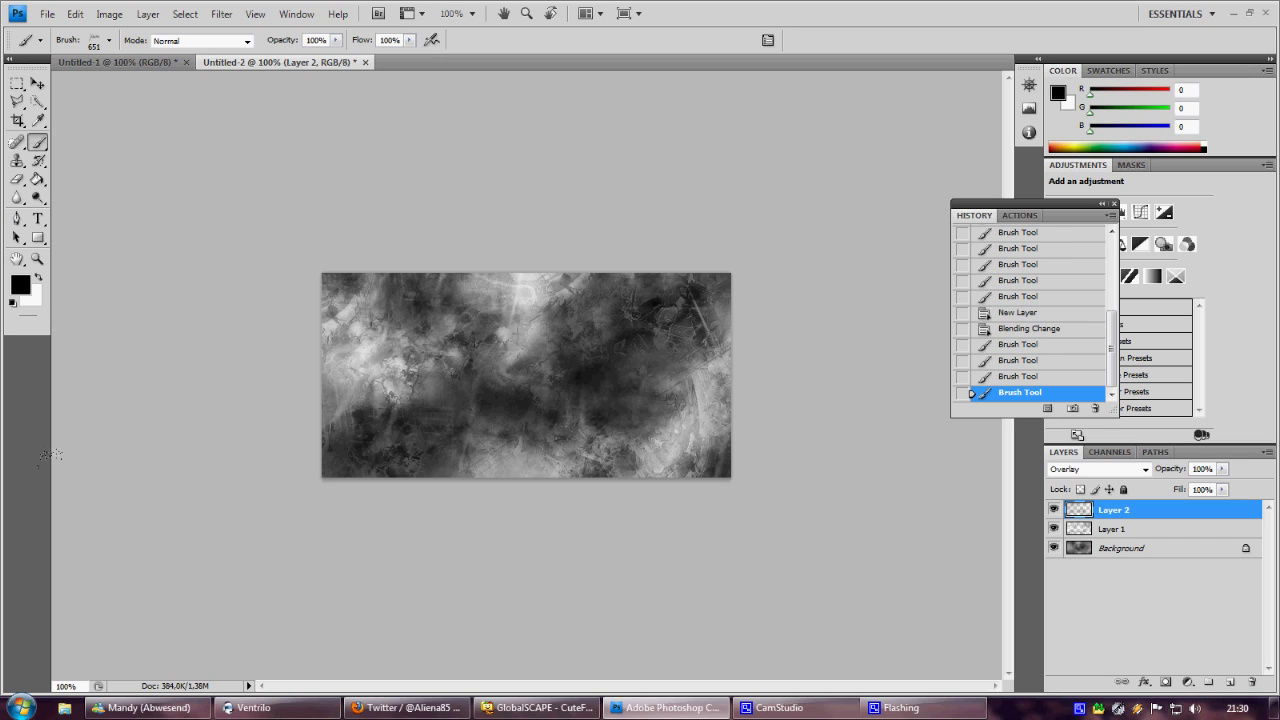
Load Jashin_Fractals, stamp 609 px swirls in dark and white, then undo those two strokes
click(109, 40)
click(202, 69)
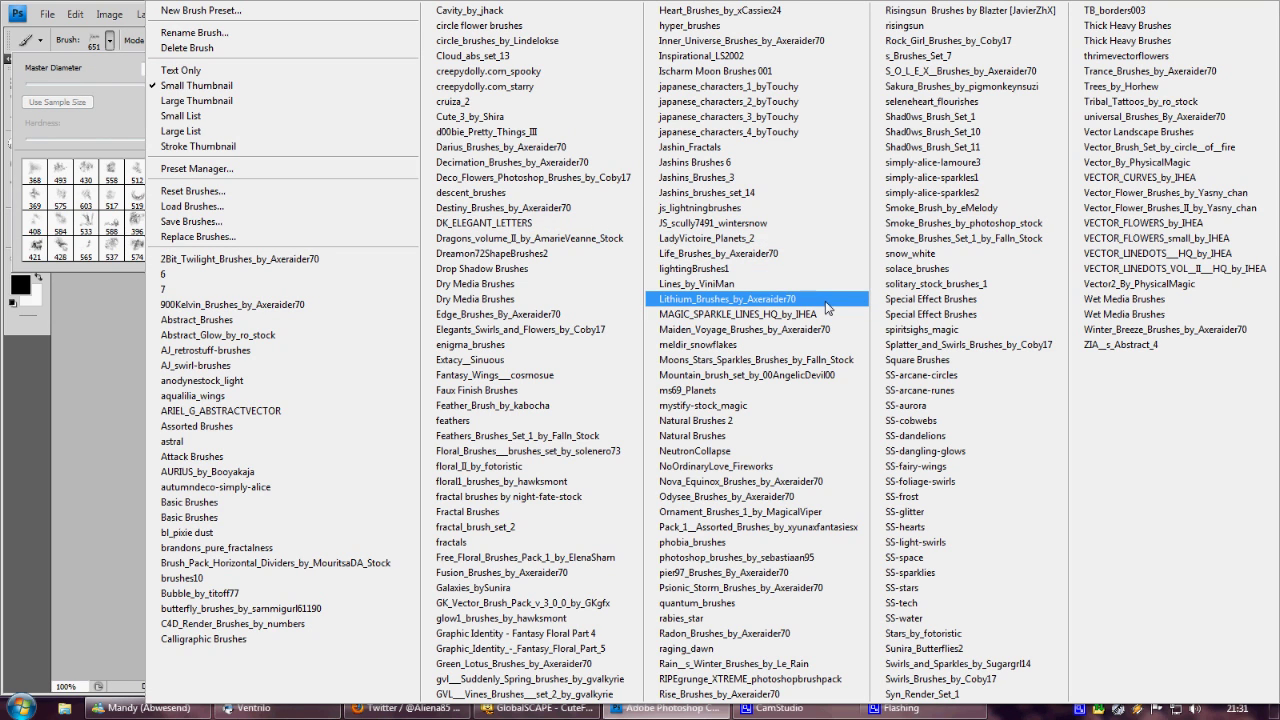
click(725, 147)
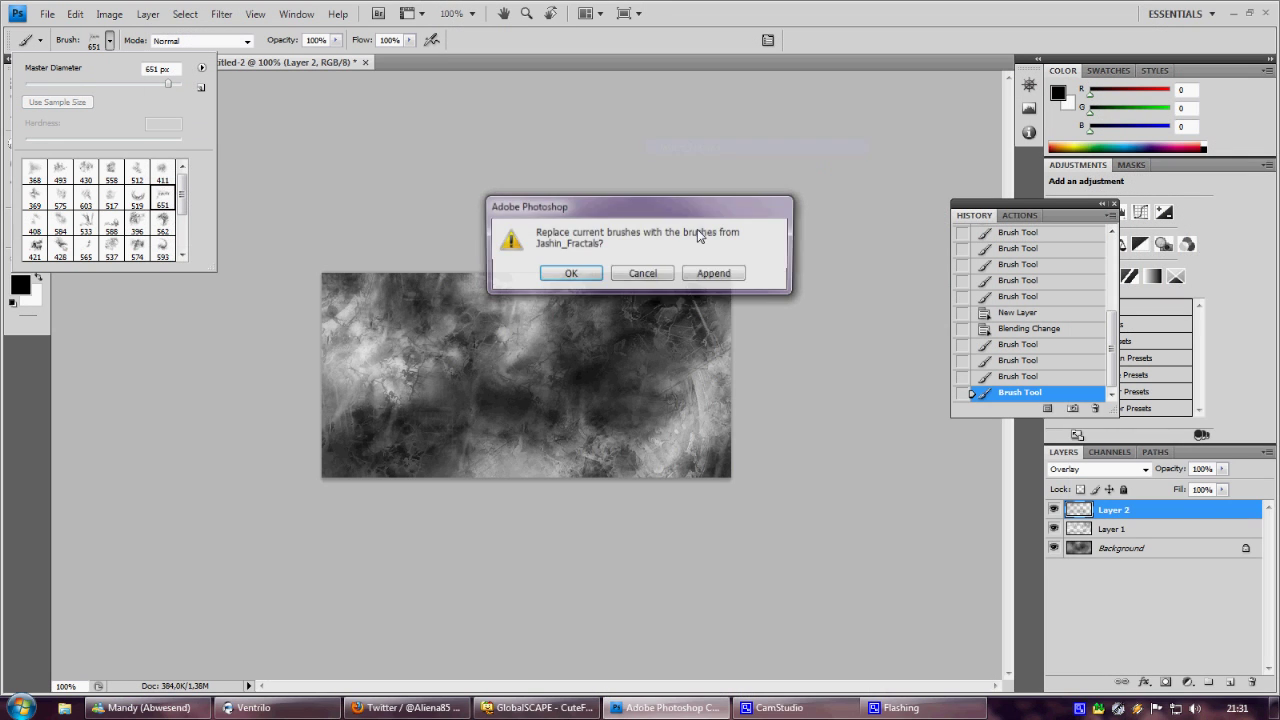
click(588, 275)
click(139, 194)
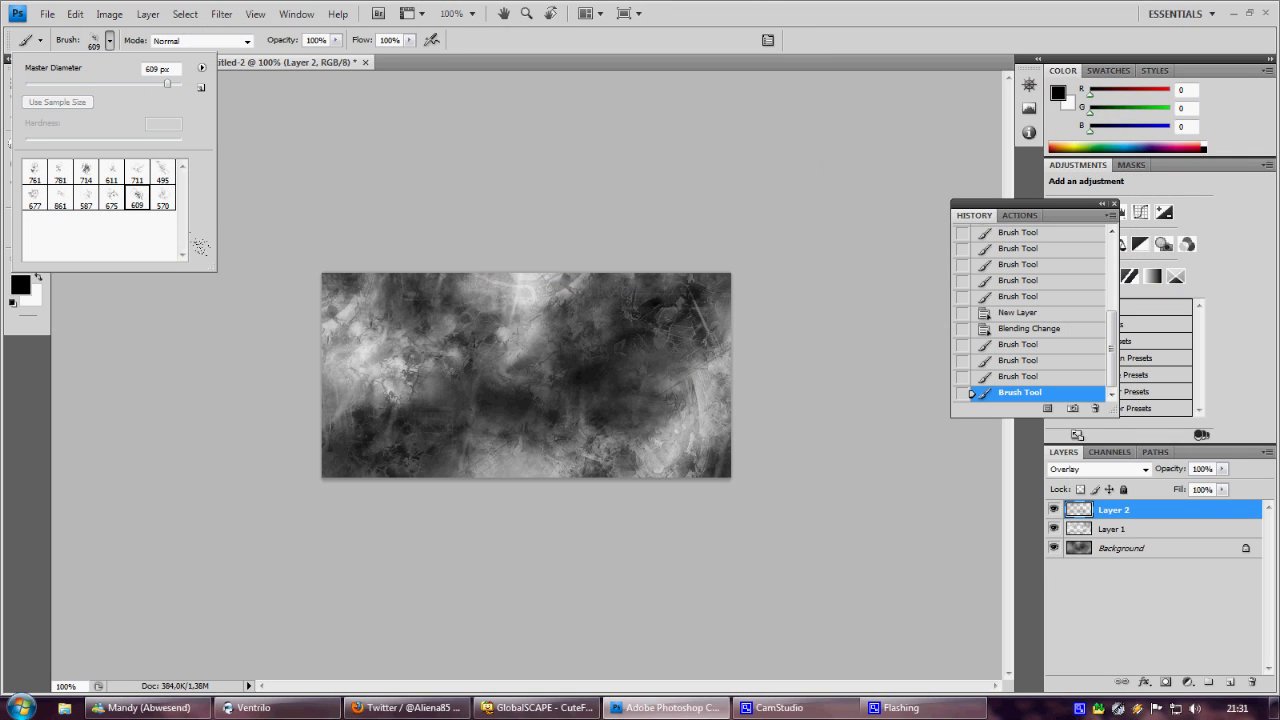
click(187, 297)
click(435, 430)
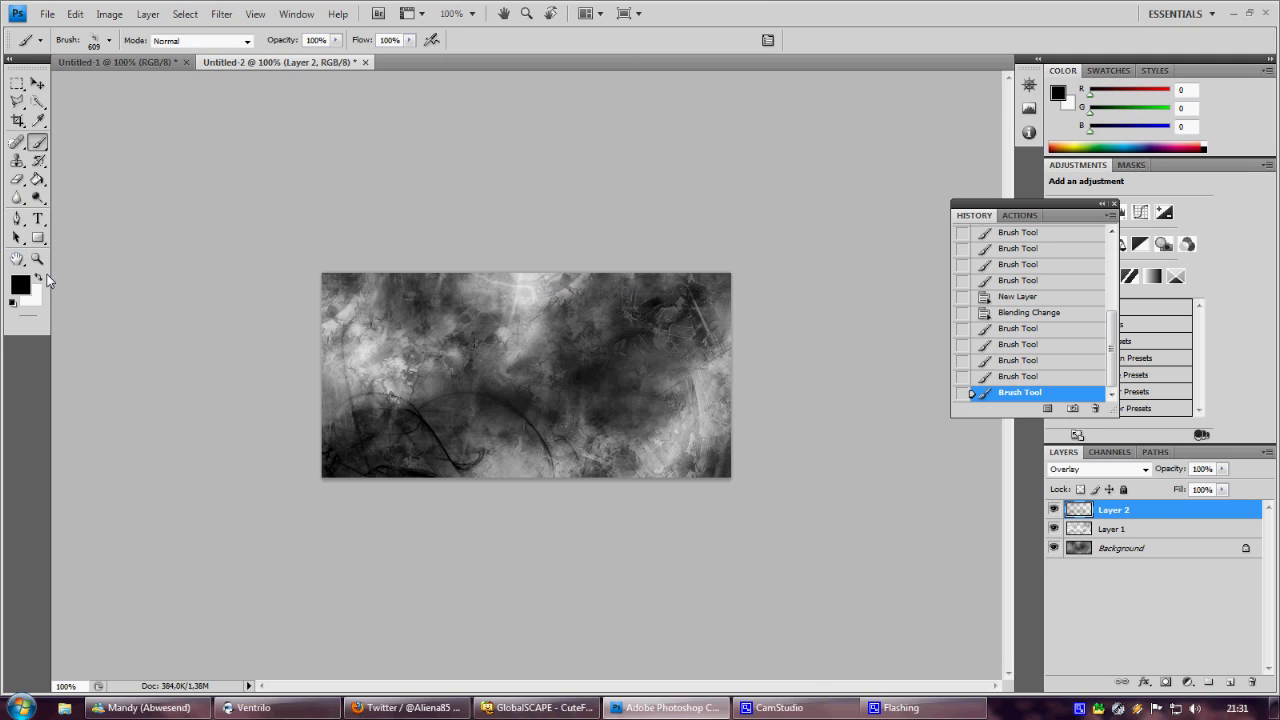
click(42, 277)
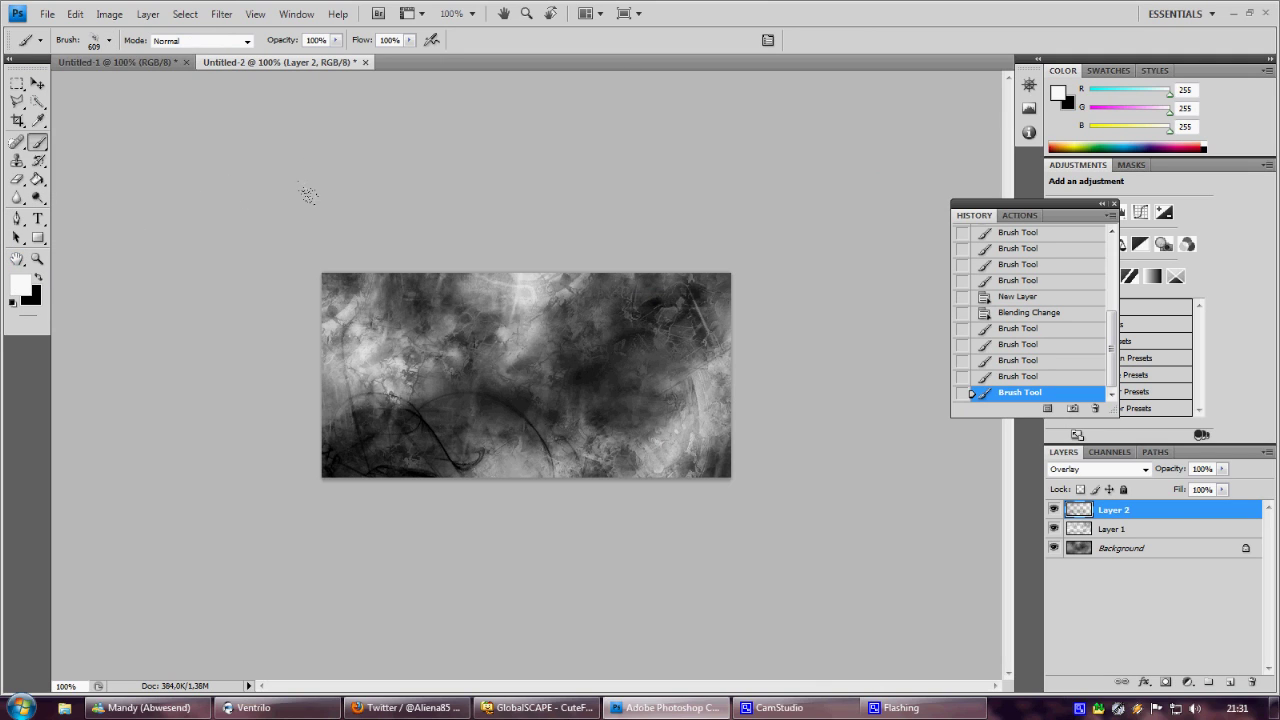
click(523, 375)
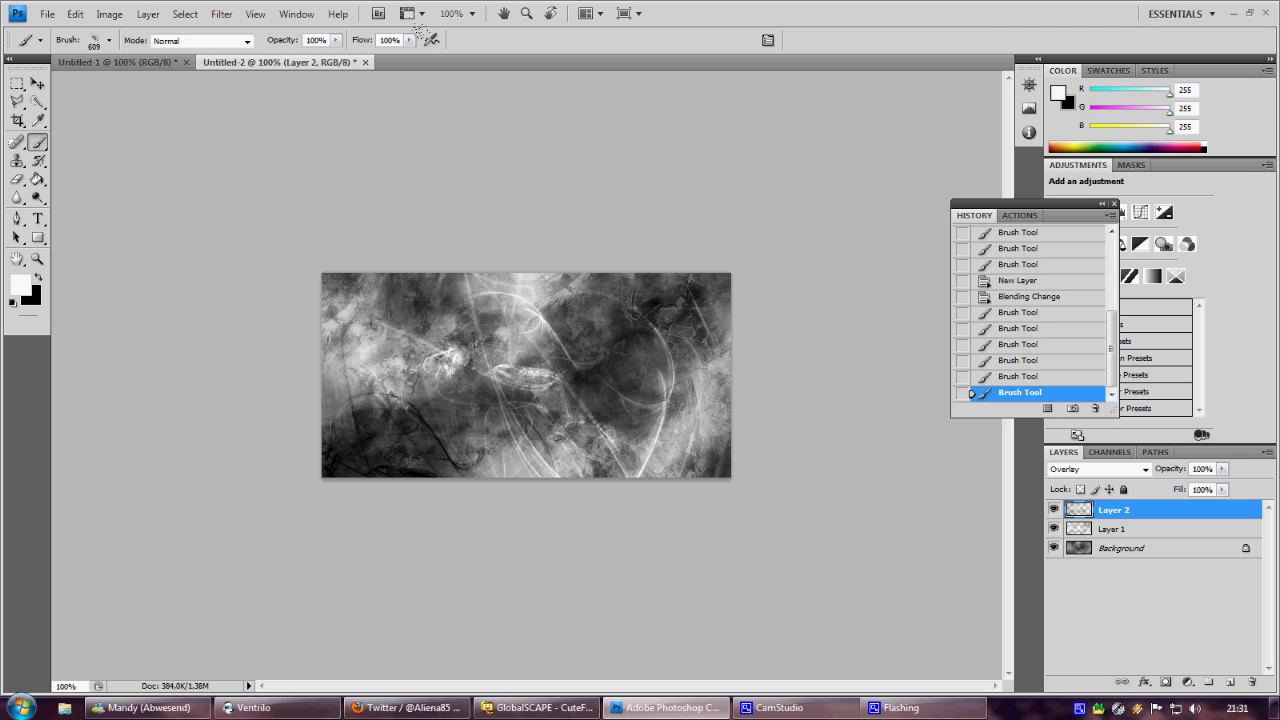
click(1003, 362)
Load Jashins_Brushes_3, stamp the 409 px brush in white and a black arc, then add Layer 3
click(109, 41)
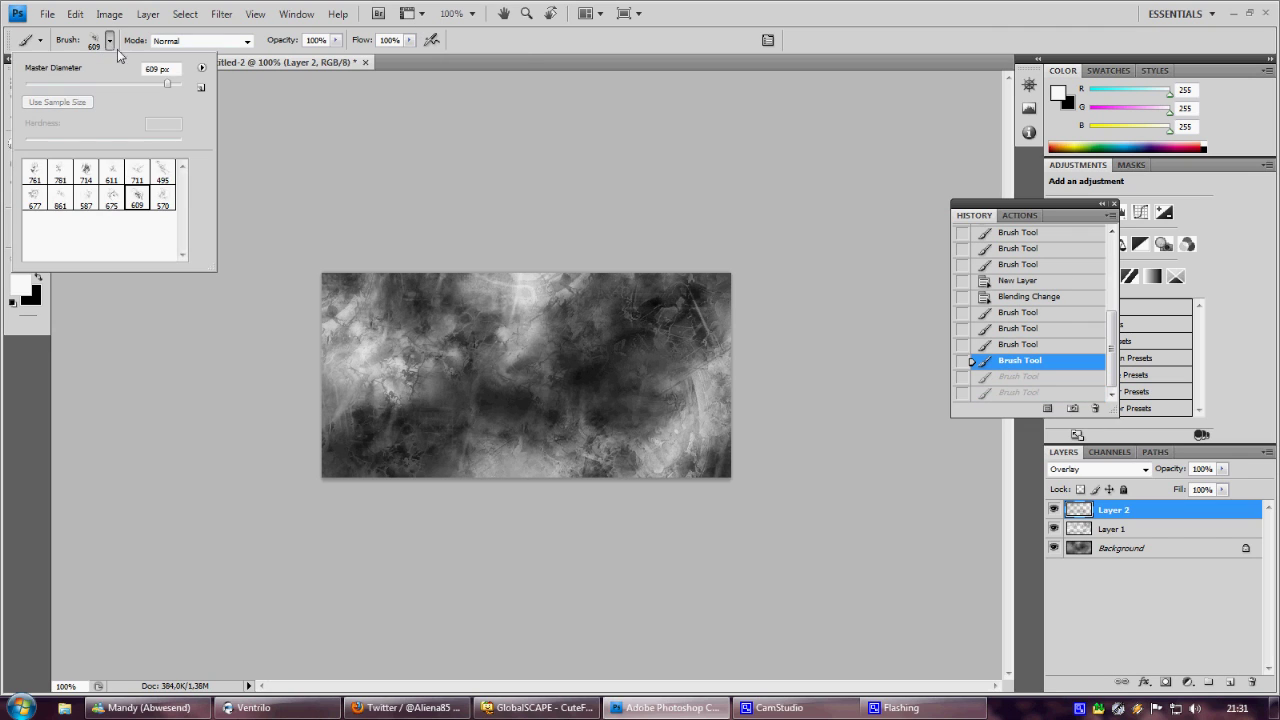
click(201, 67)
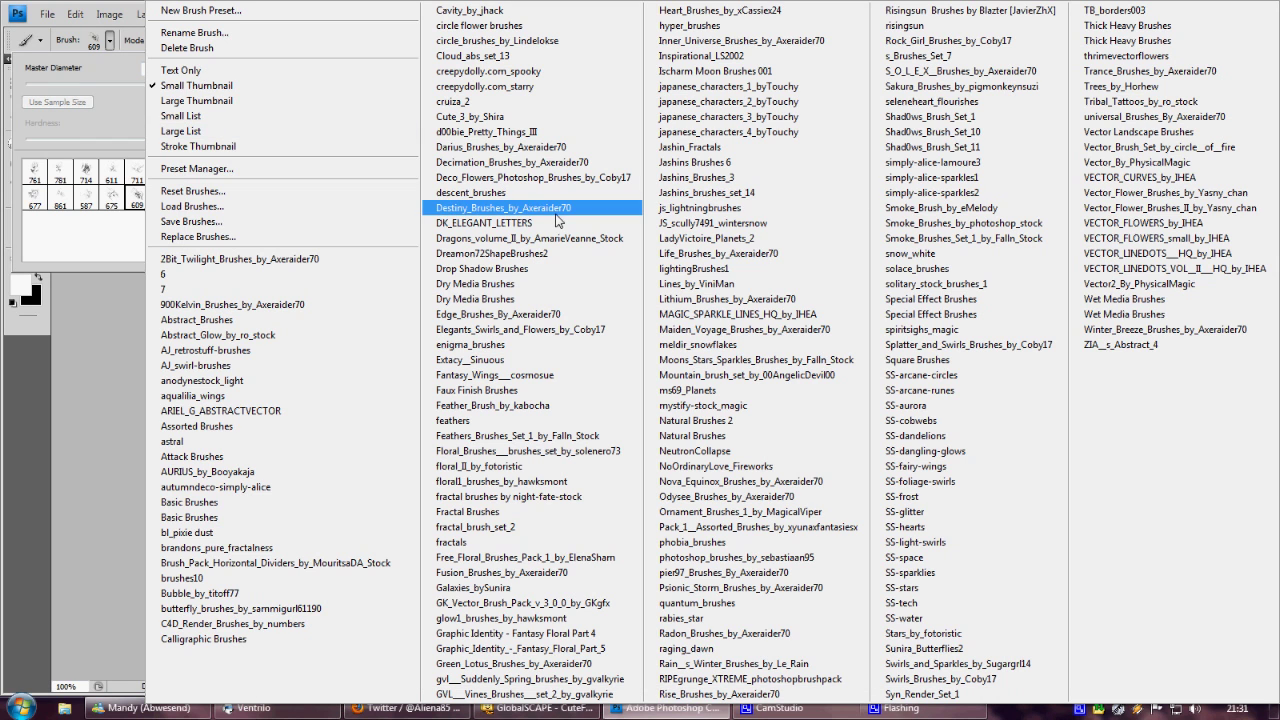
click(727, 180)
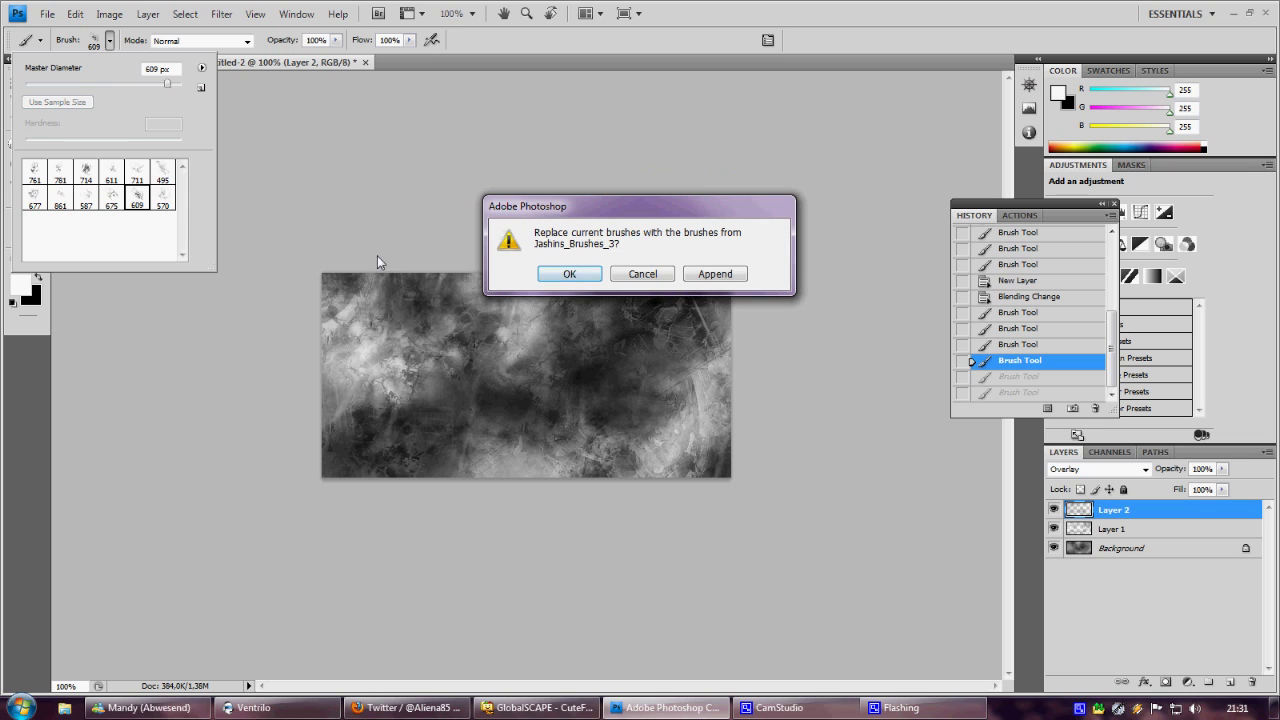
click(569, 274)
click(580, 375)
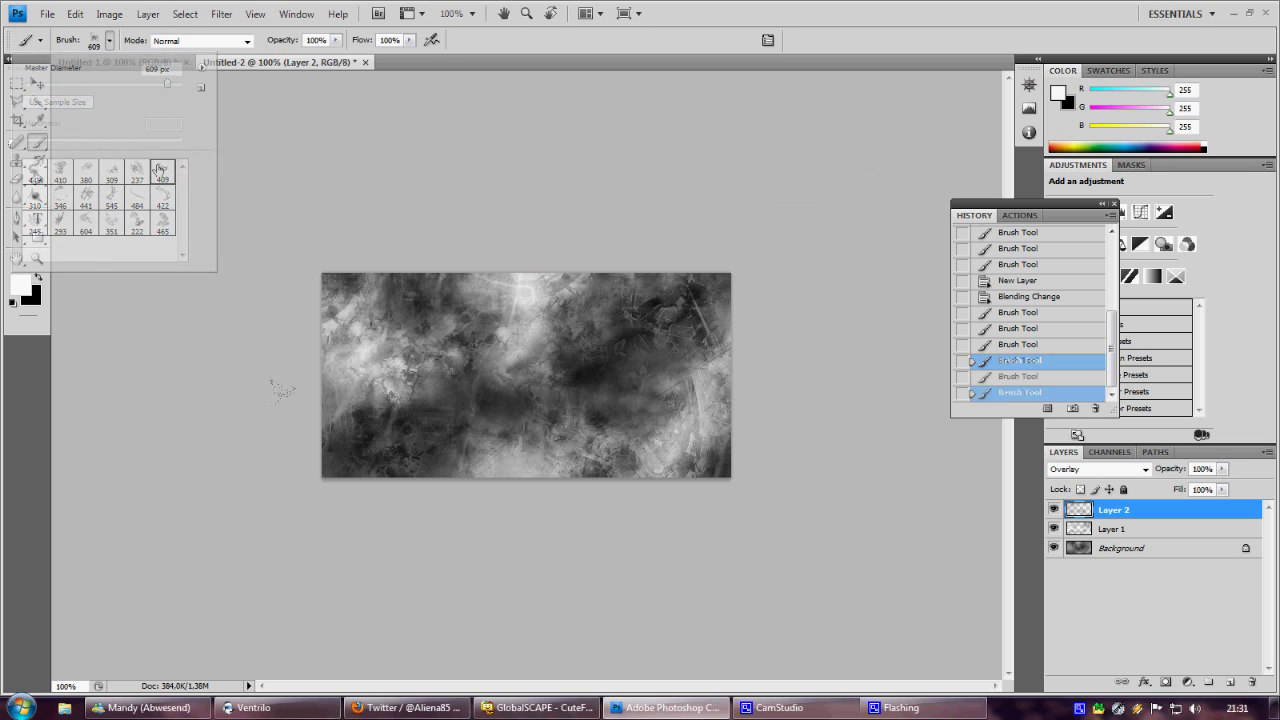
click(390, 455)
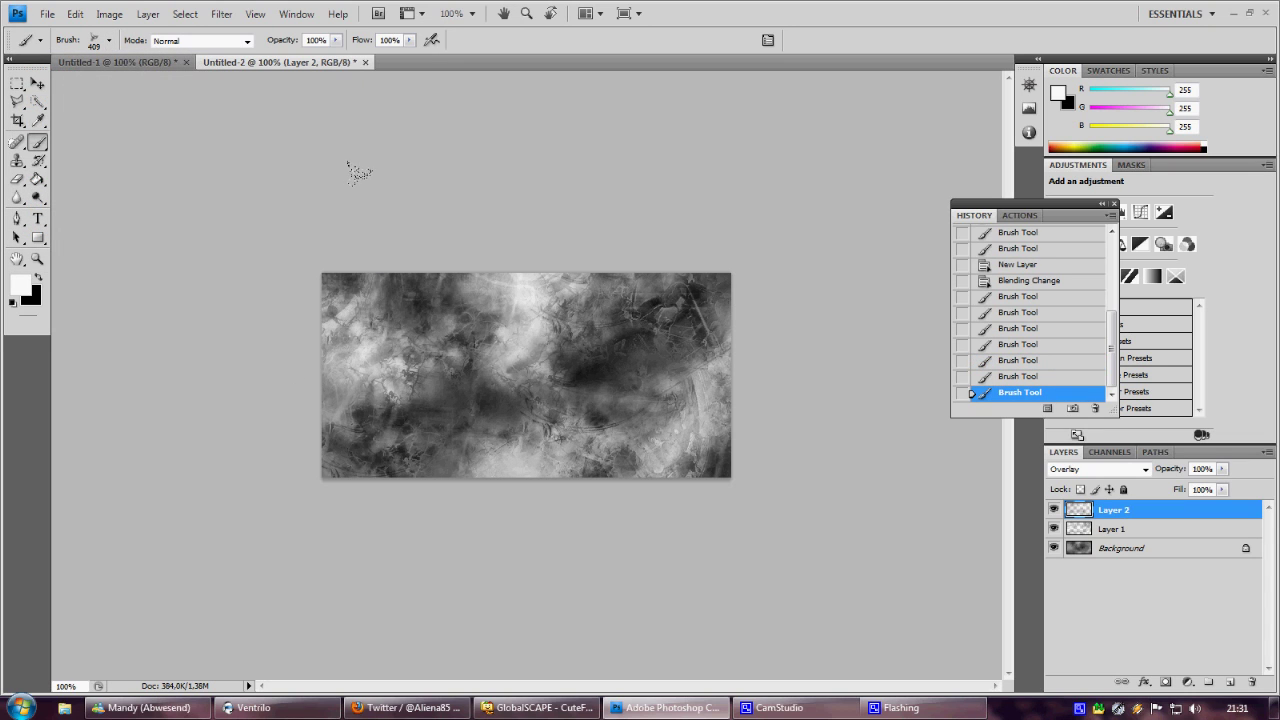
click(405, 295)
click(38, 278)
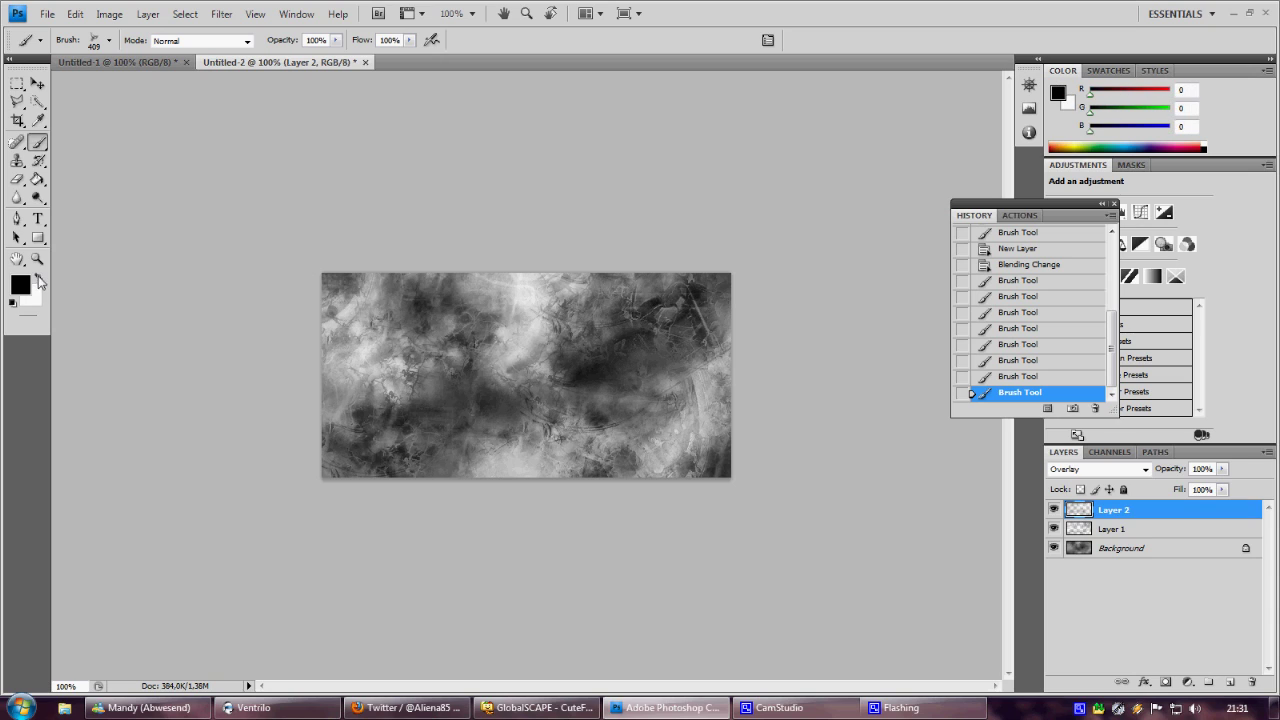
click(461, 272)
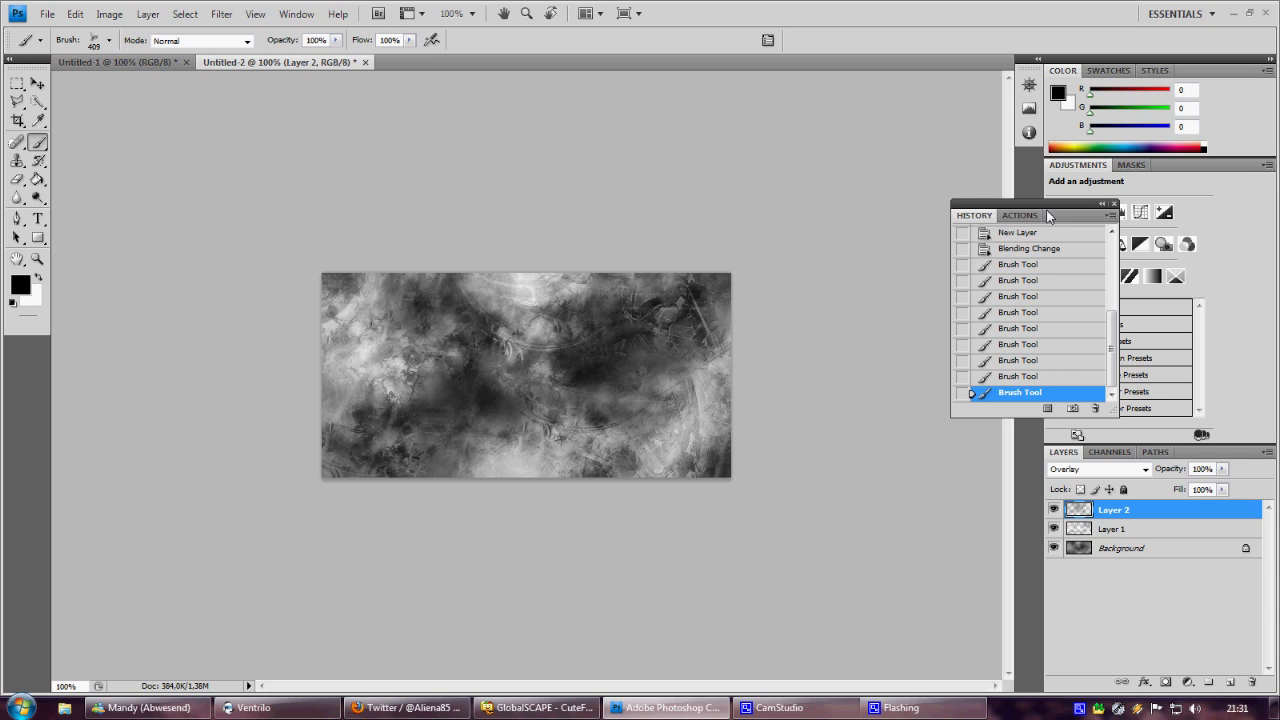
click(1231, 682)
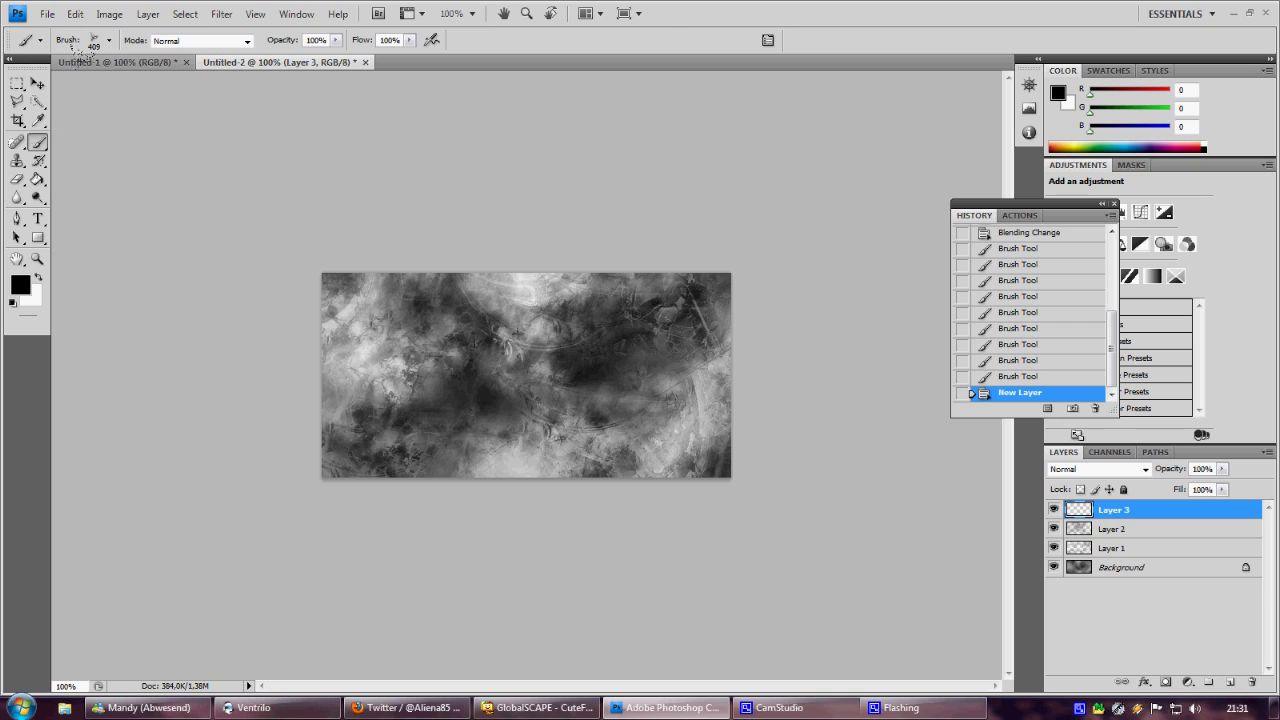
Set Layer 3 to Overlay and pick the 310 px gageag.png brush from the named list
click(1105, 469)
click(1065, 275)
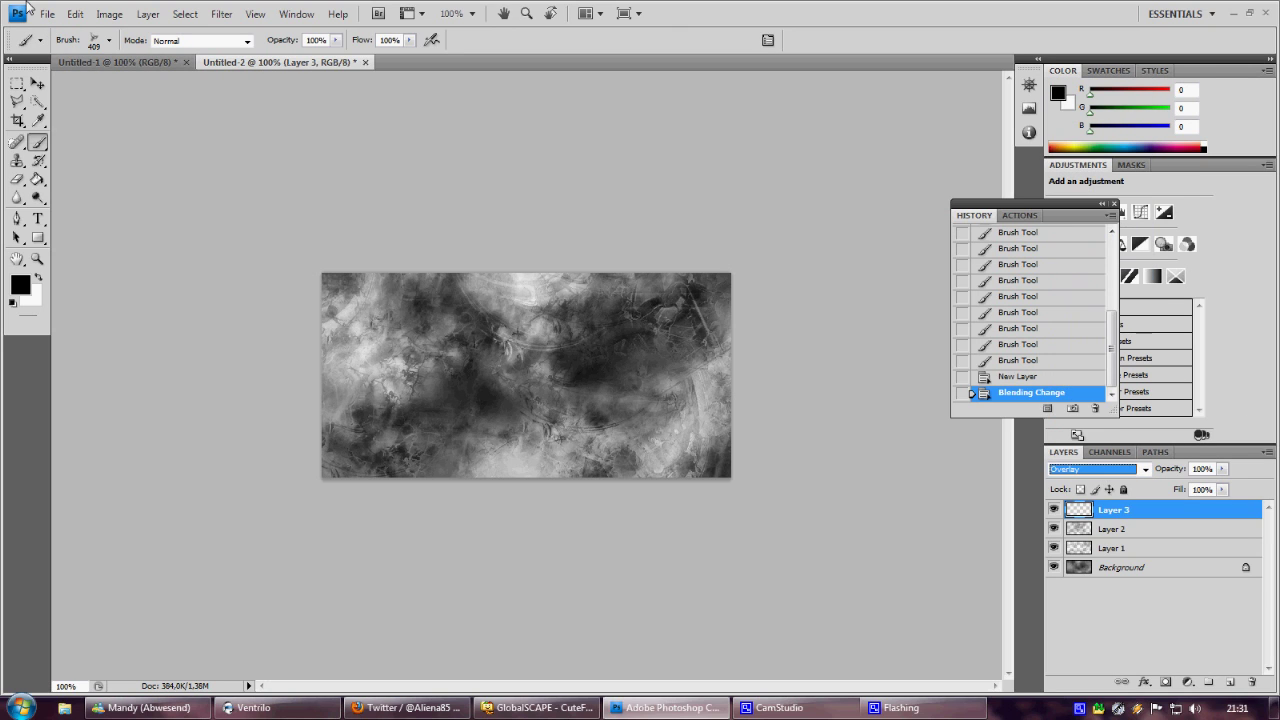
click(110, 42)
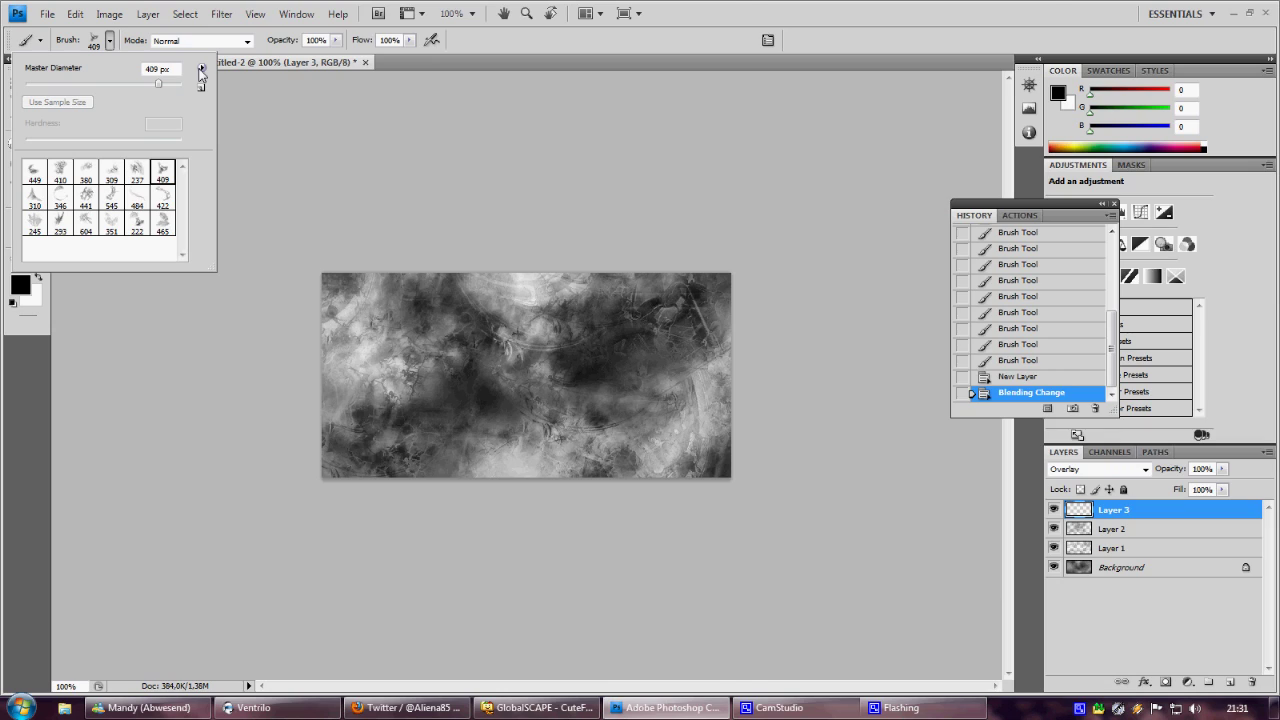
click(201, 68)
click(168, 118)
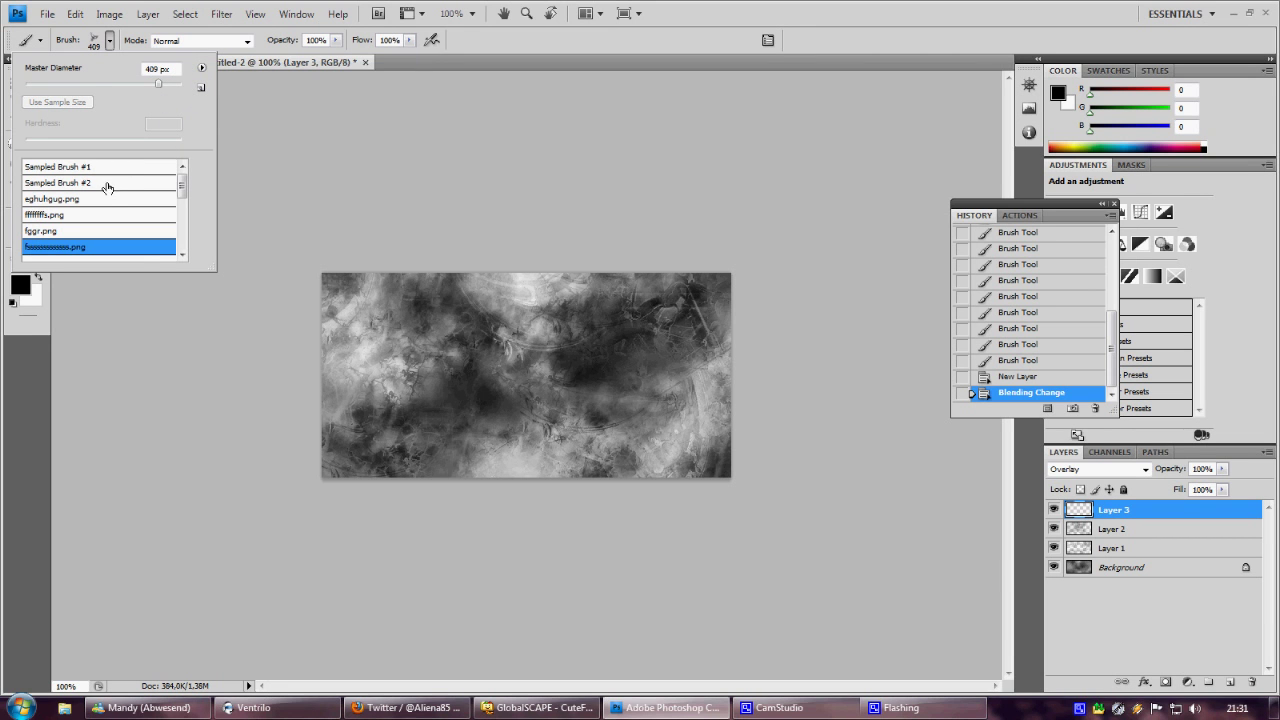
scroll(107, 188, down, 2)
click(92, 244)
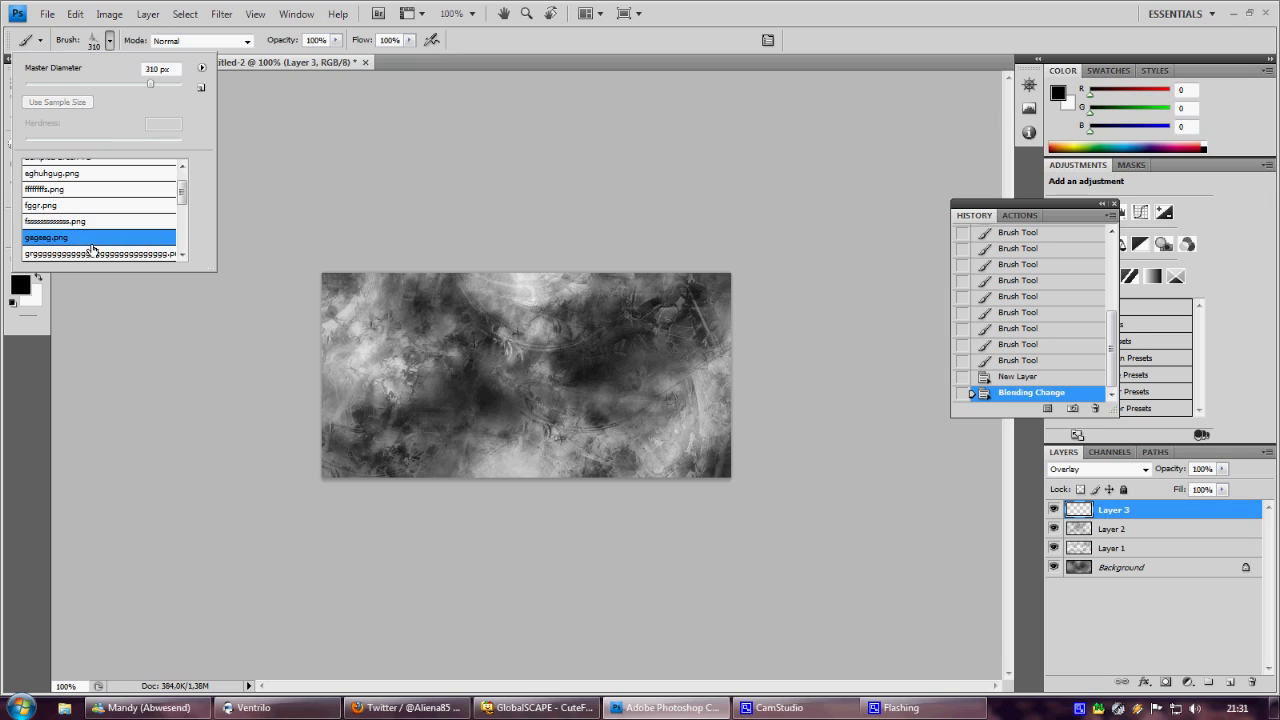
key(Return)
Stamp the gageag.png brush four times across the banner's centre and right side
click(582, 382)
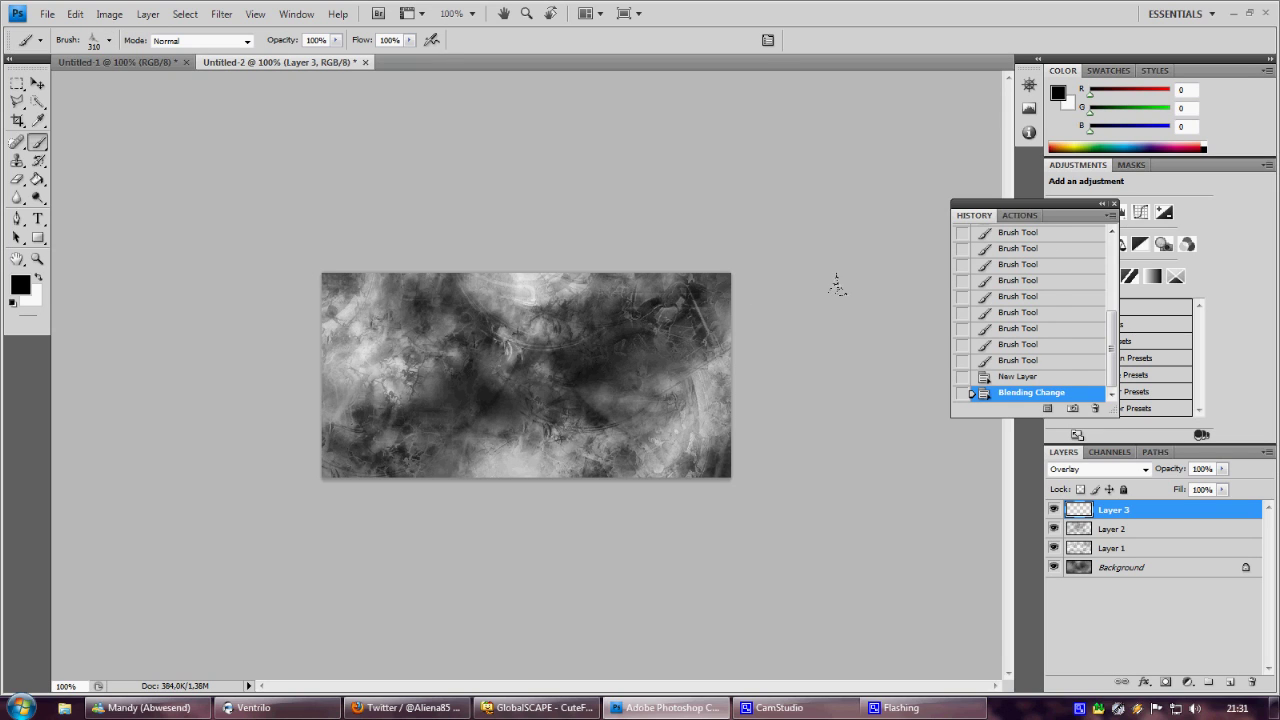
click(664, 330)
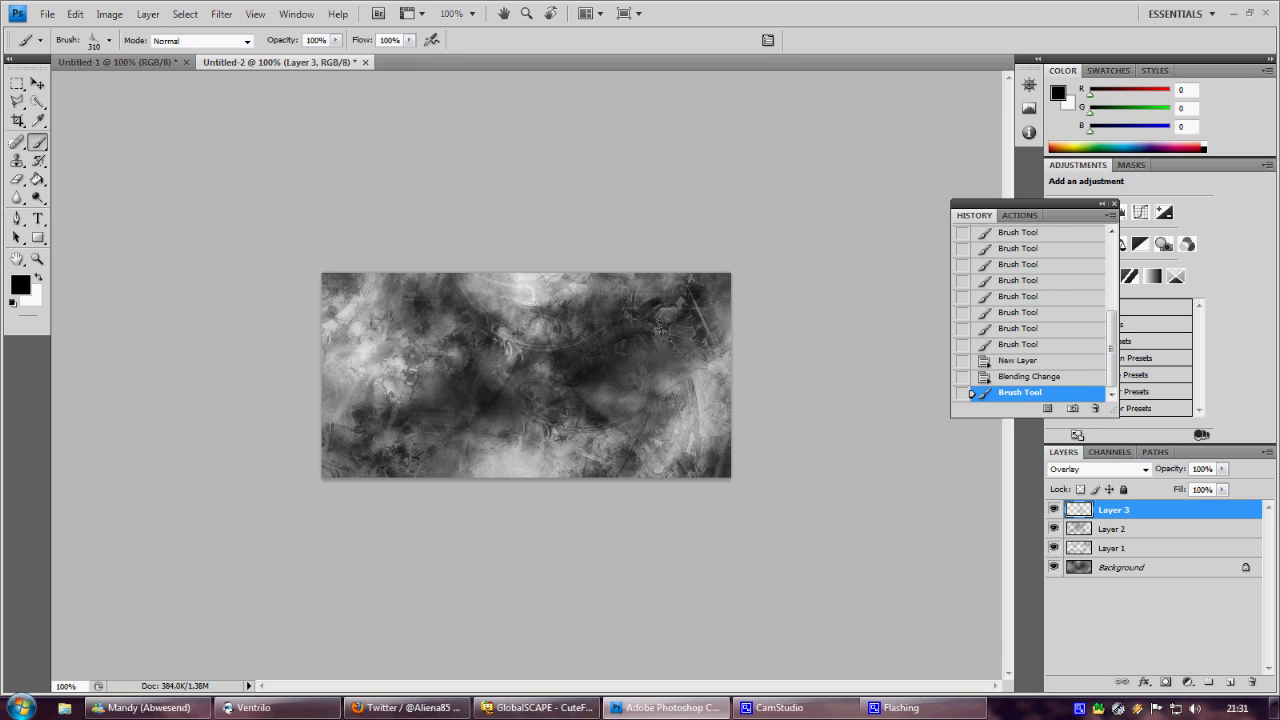
click(478, 393)
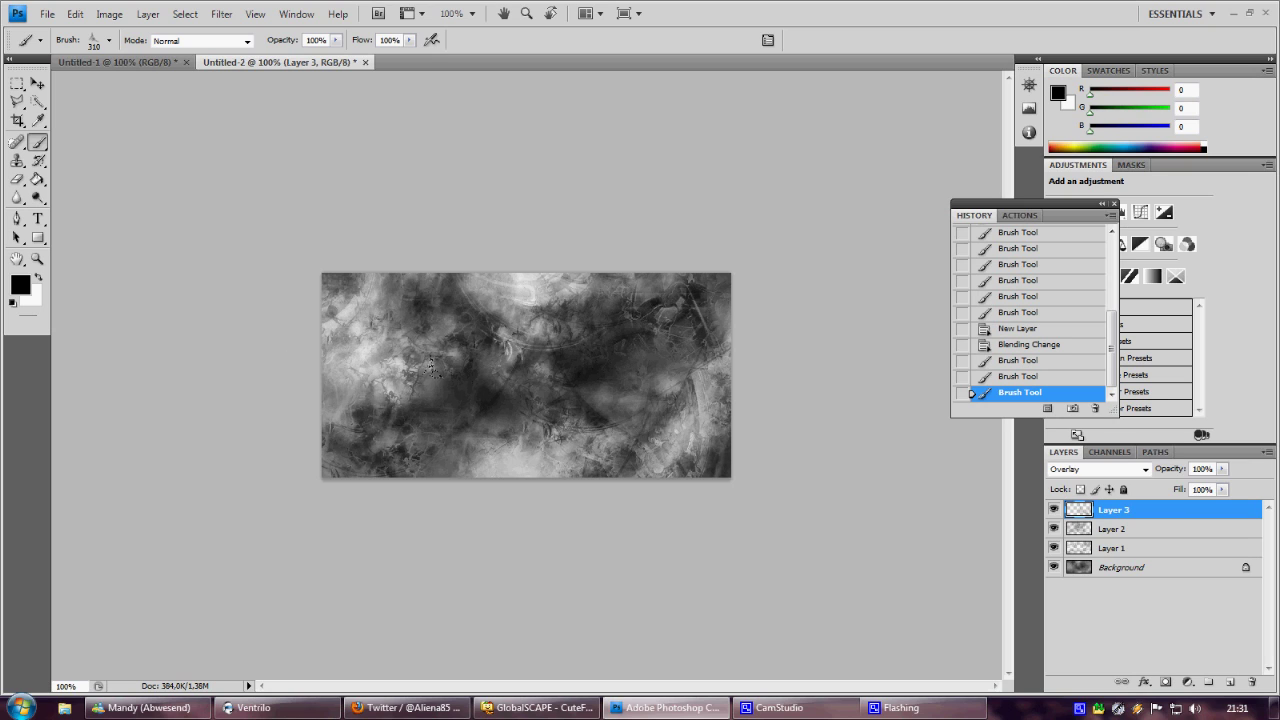
click(525, 423)
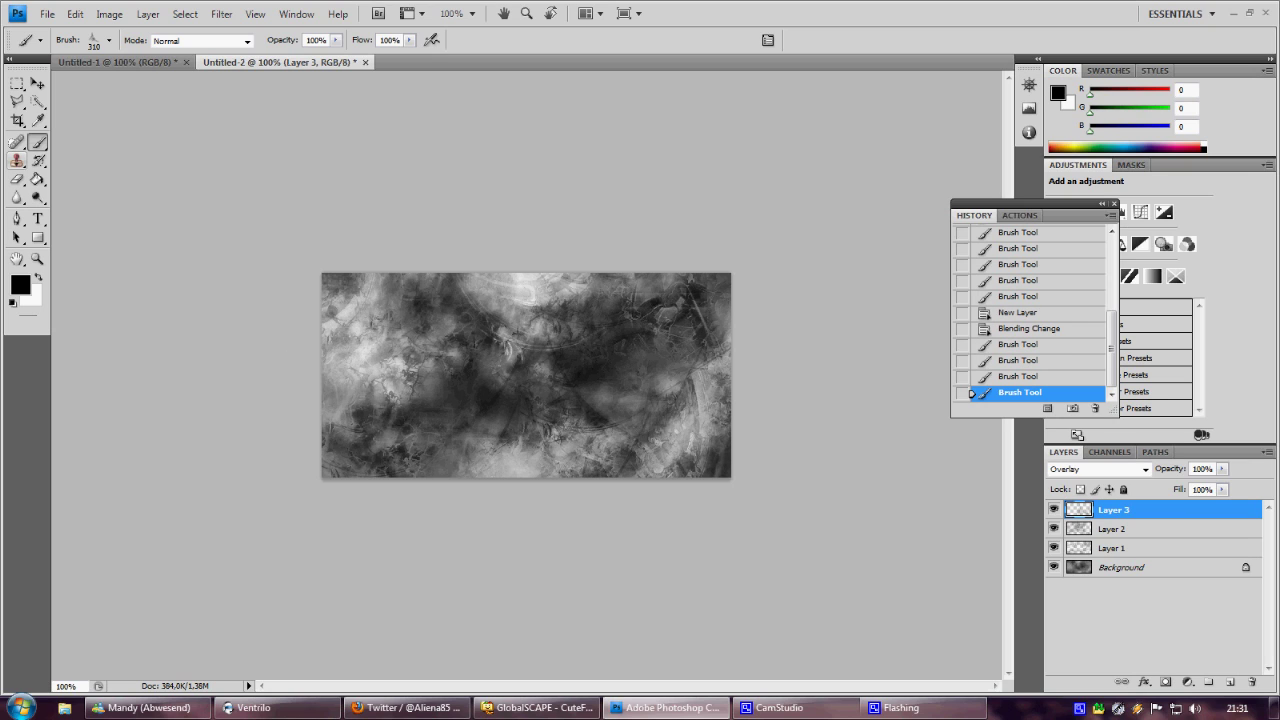
Start saving the current brush as a new preset, then cancel the Brush Name dialog
click(109, 41)
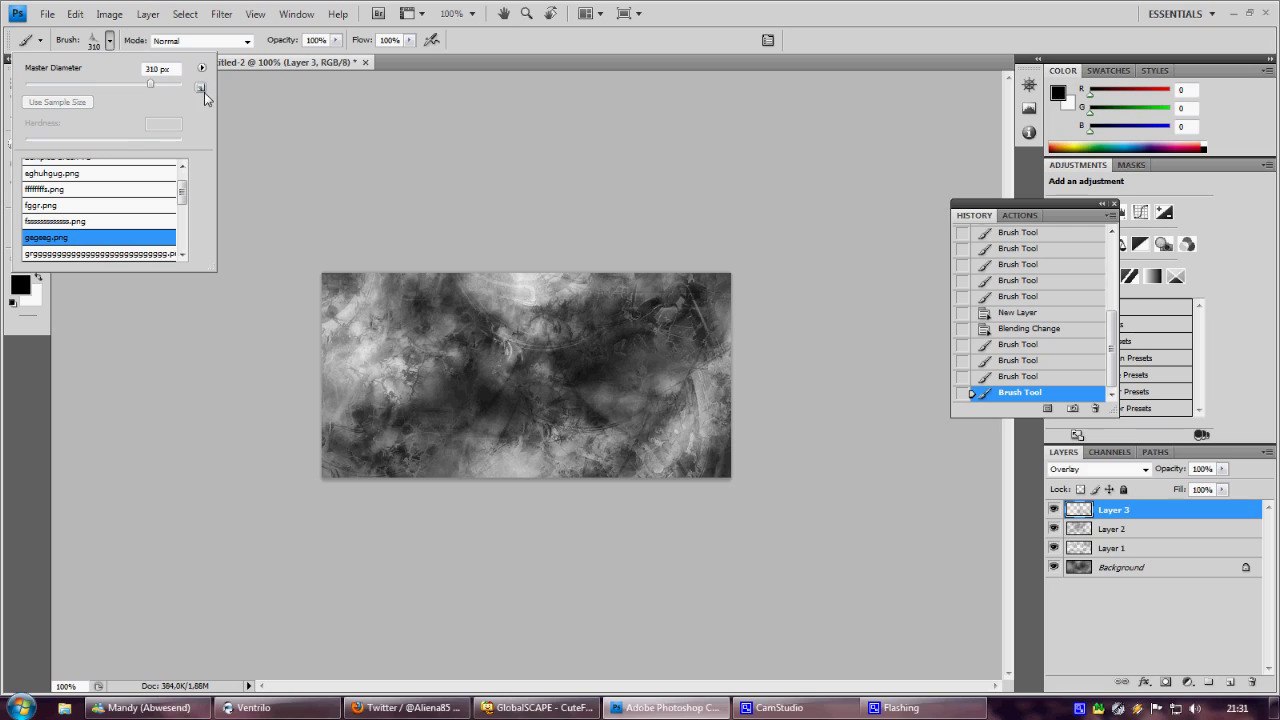
click(201, 88)
click(805, 270)
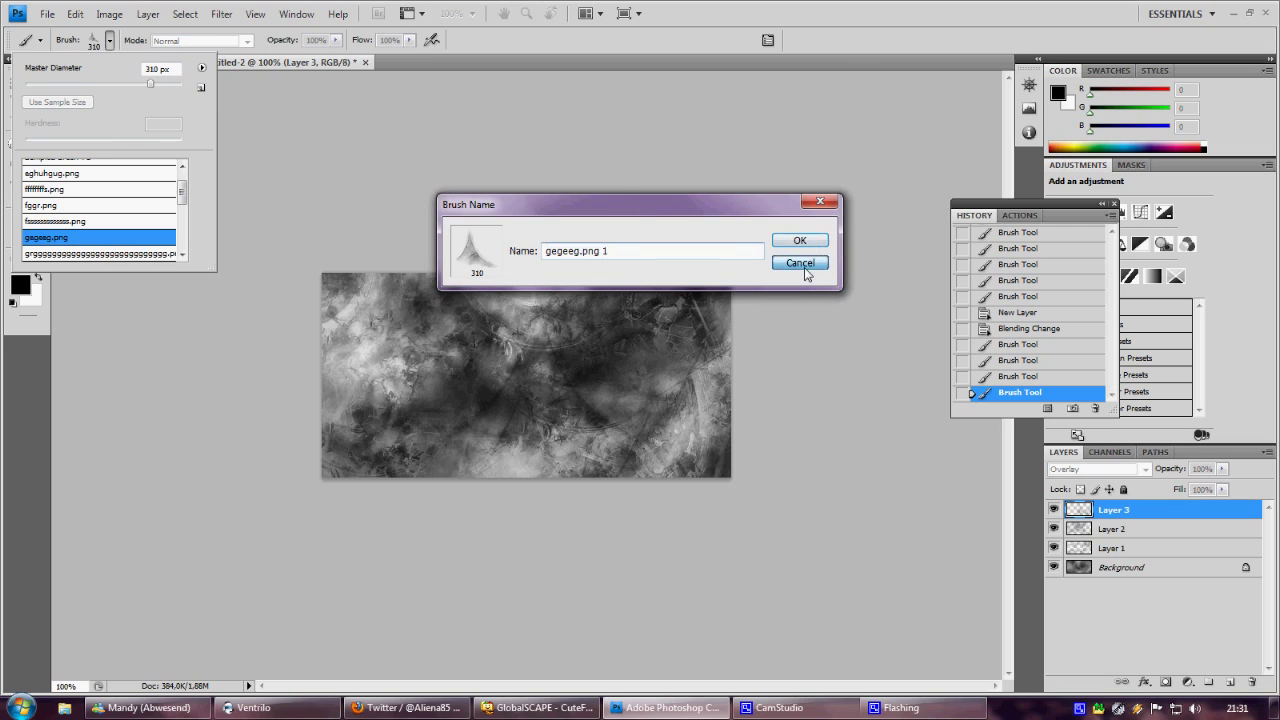
click(201, 67)
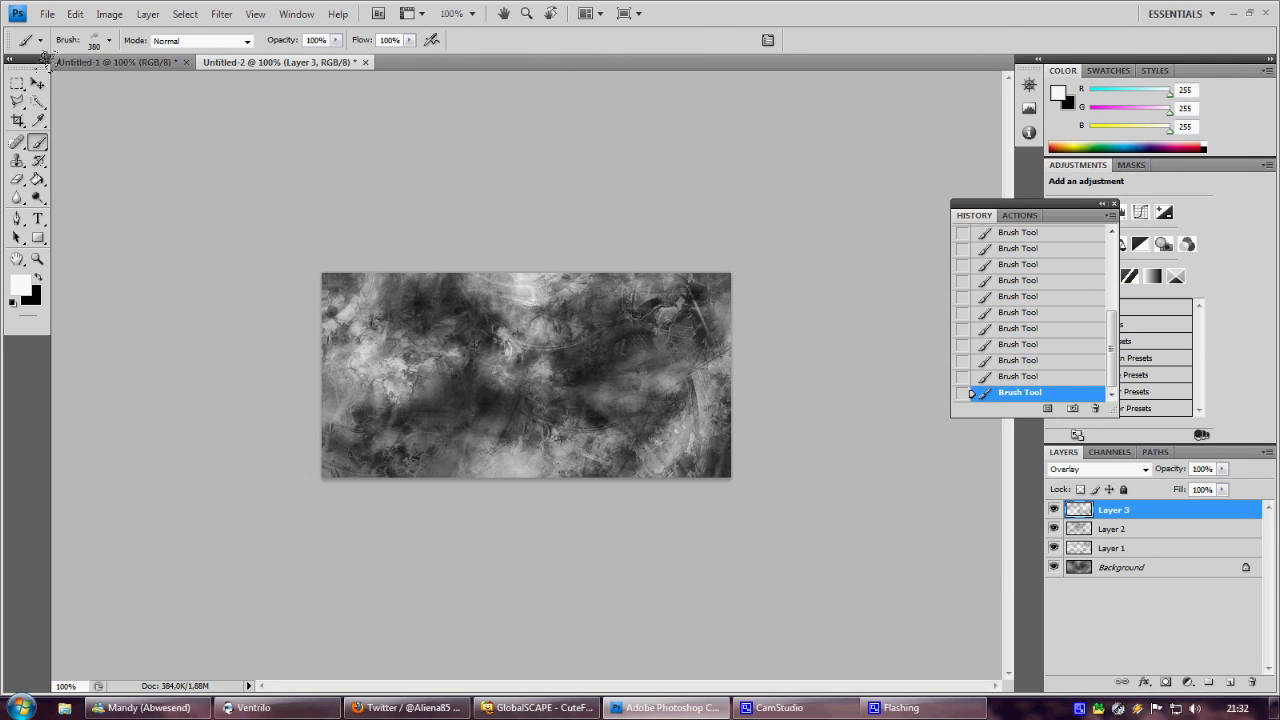
Cycle the brush picker view through large thumbnails and text list, ending on small thumbnails
click(109, 40)
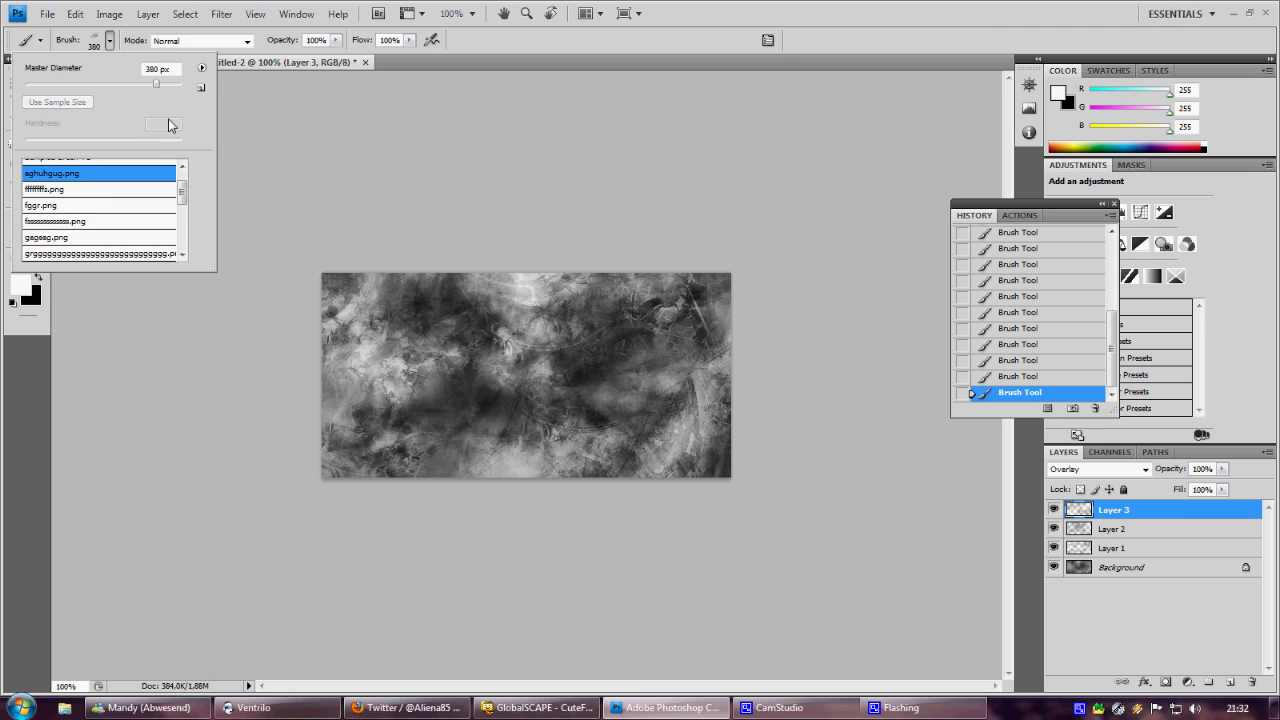
click(201, 67)
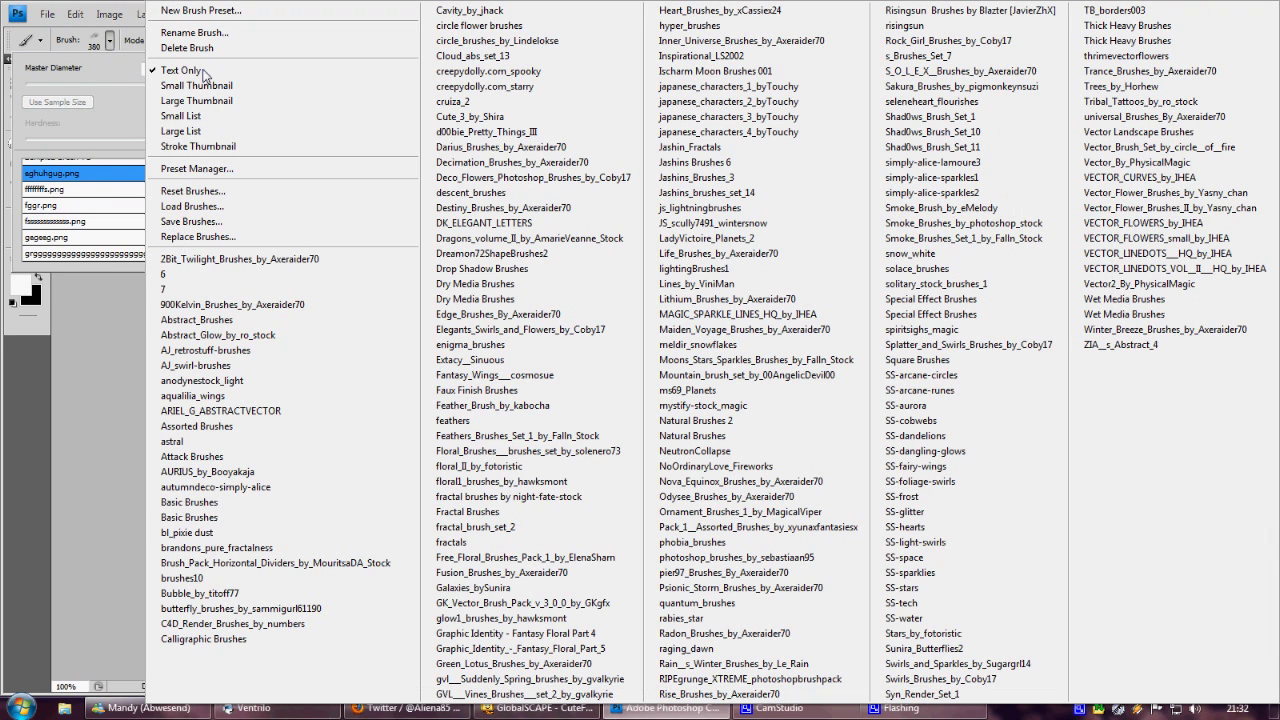
click(243, 100)
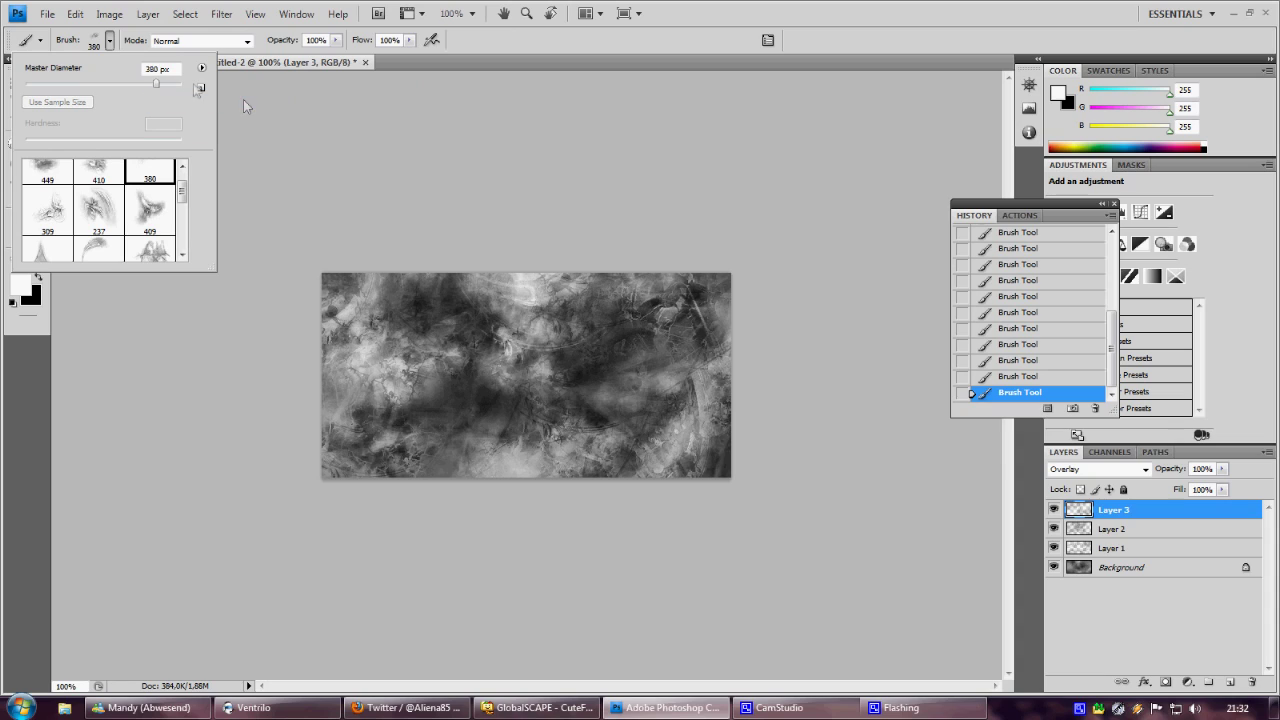
click(198, 68)
click(198, 69)
click(201, 68)
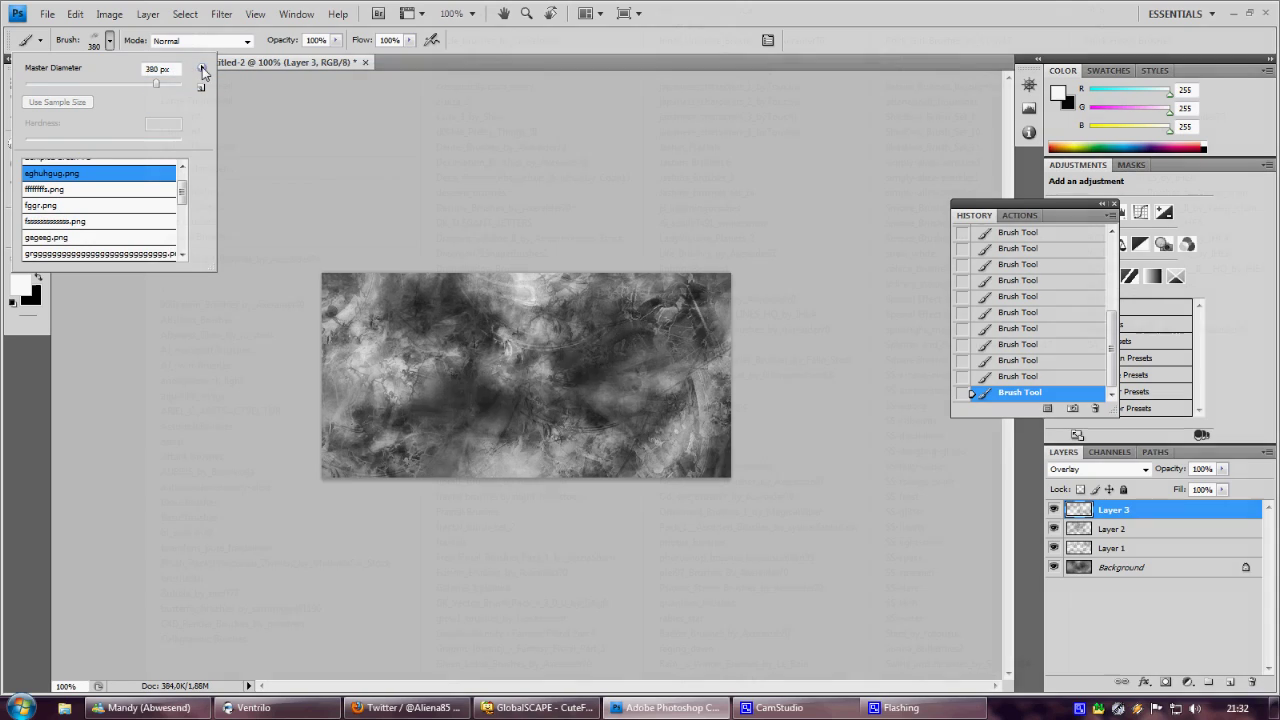
click(208, 85)
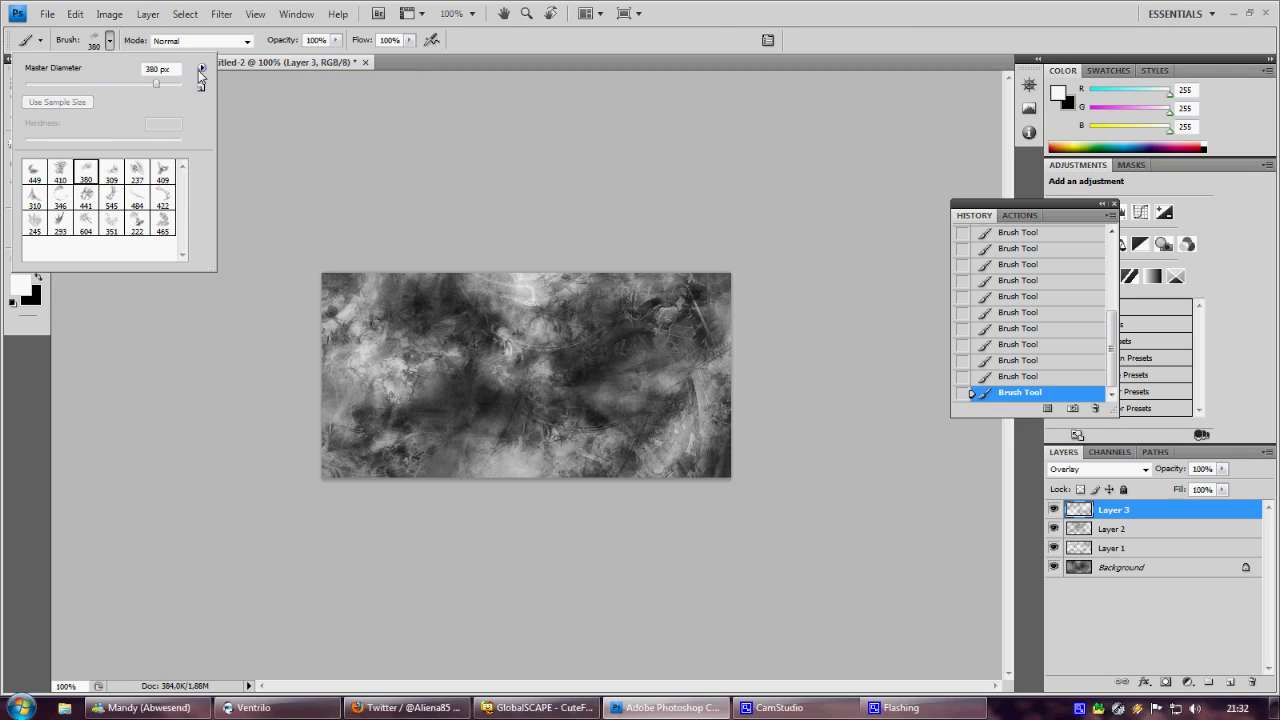
click(202, 68)
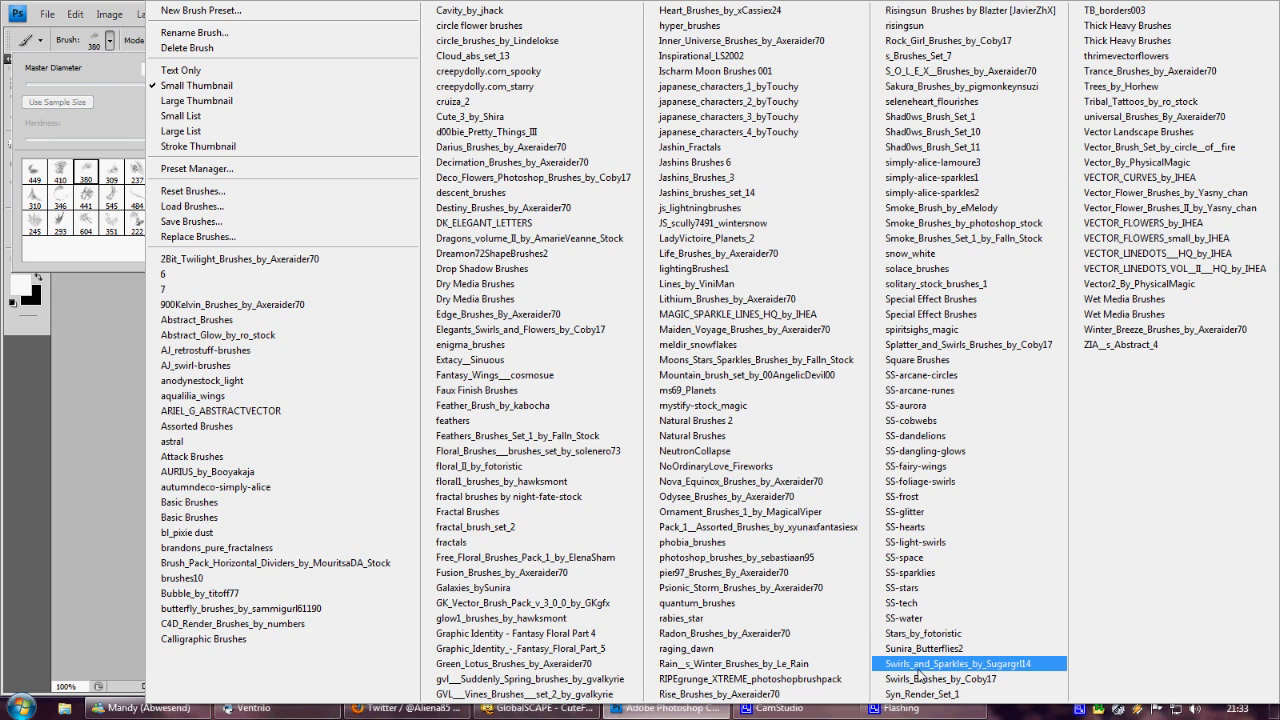
Replace the current brushes with the SS-tech set and add Layer 4 in Overlay mode
click(905, 603)
click(569, 274)
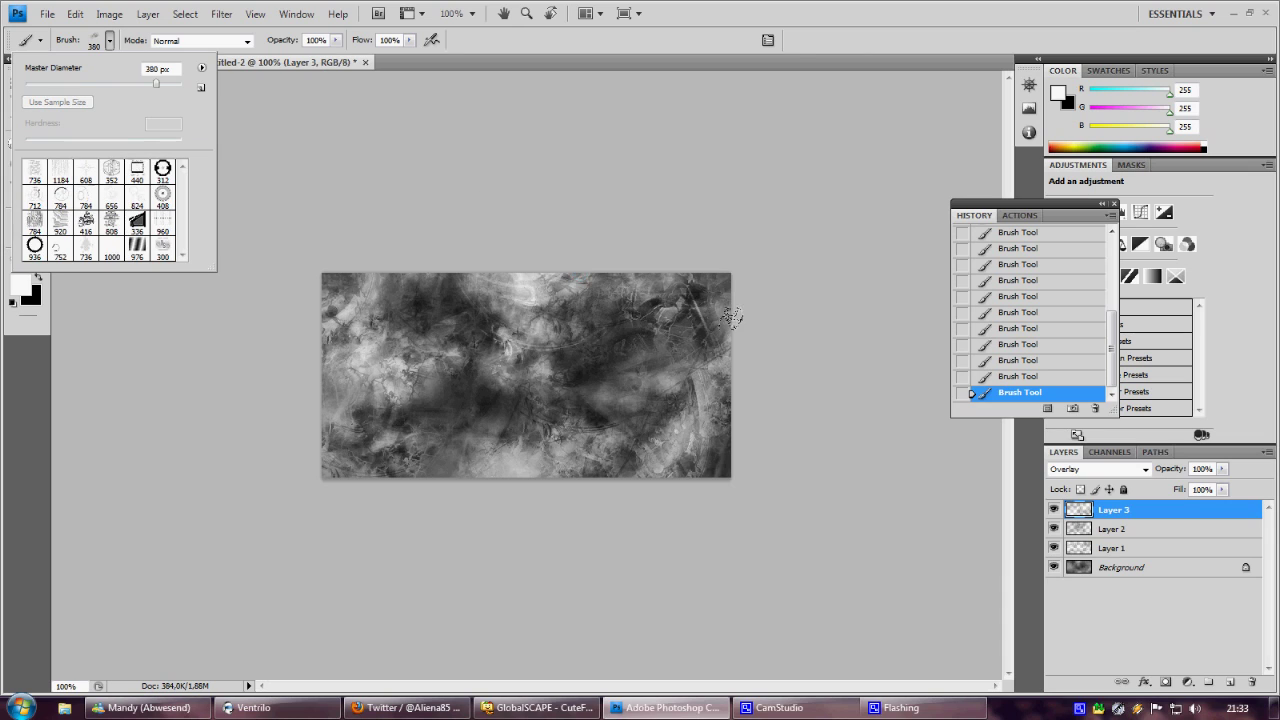
click(1230, 682)
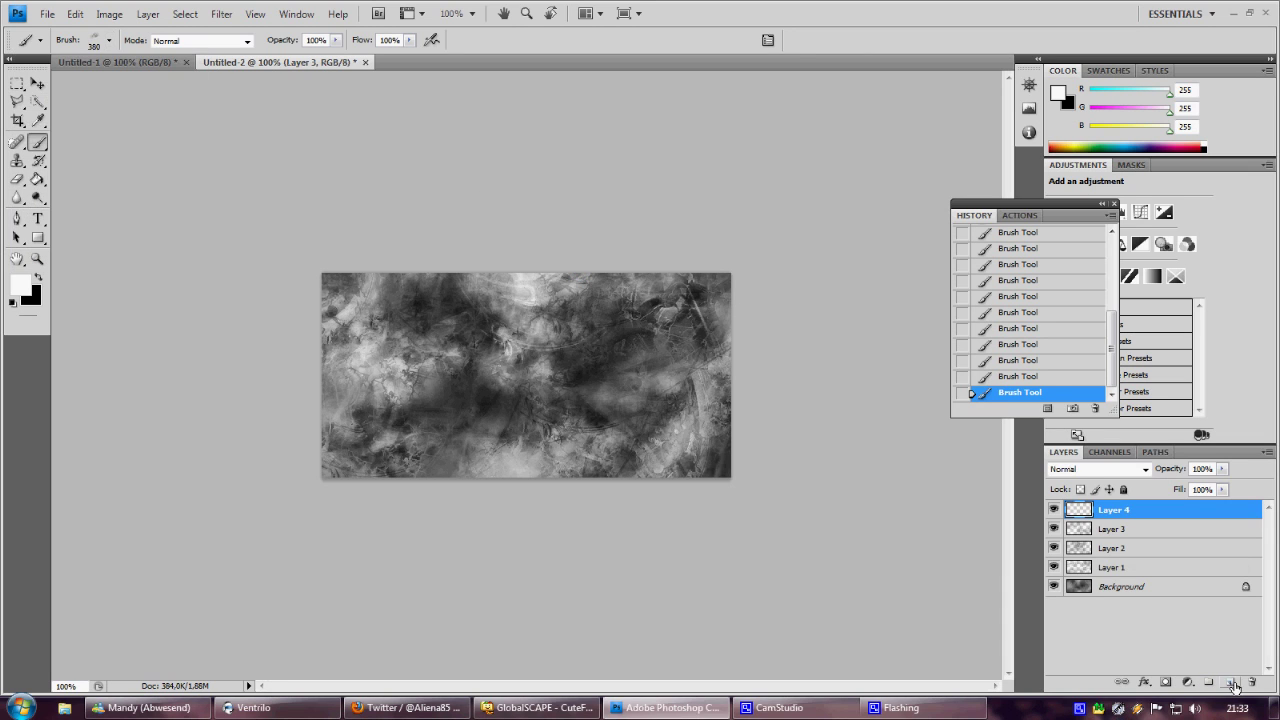
click(1120, 469)
click(1090, 276)
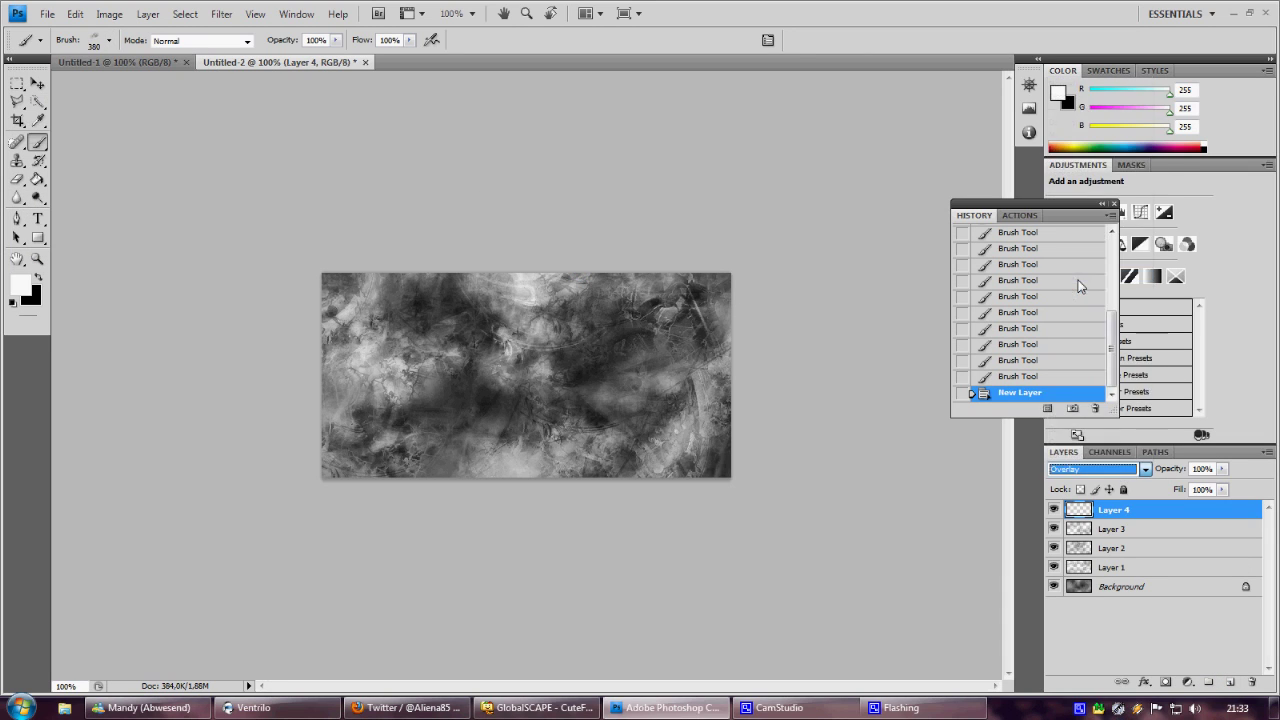
Stamp the circular 712 px tech brush onto the canvas centre
click(111, 41)
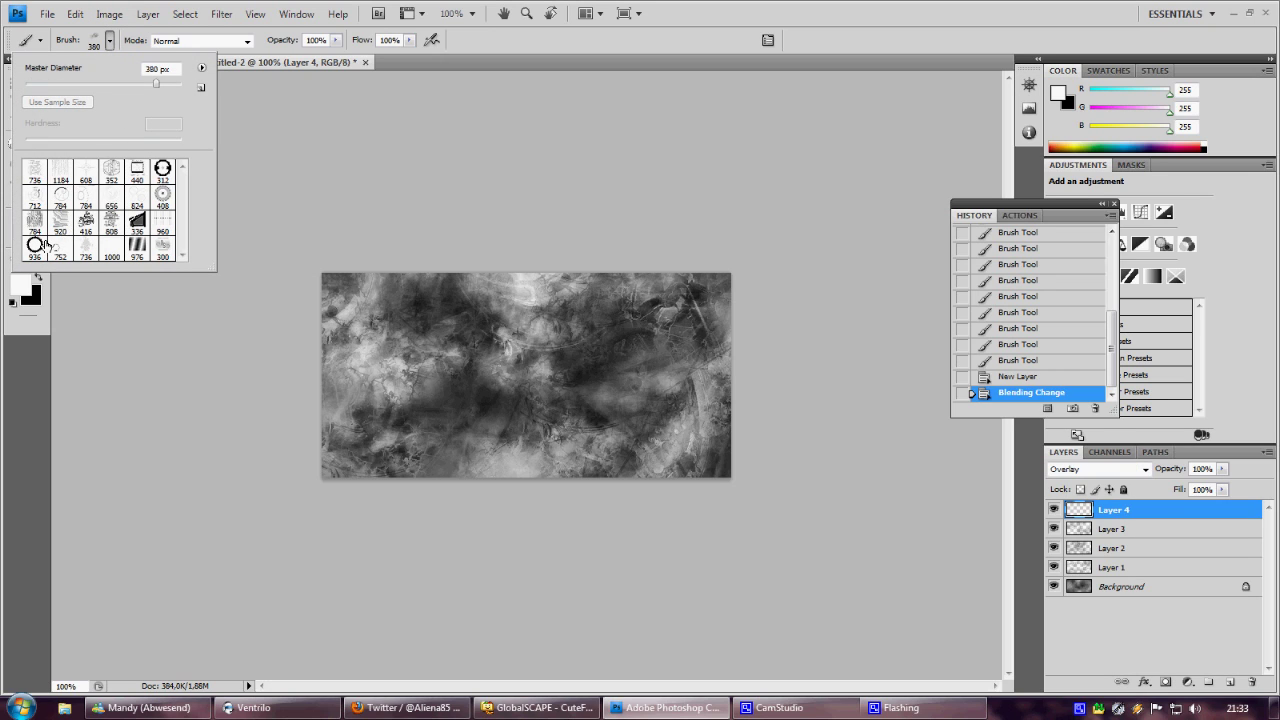
click(35, 196)
key(Return)
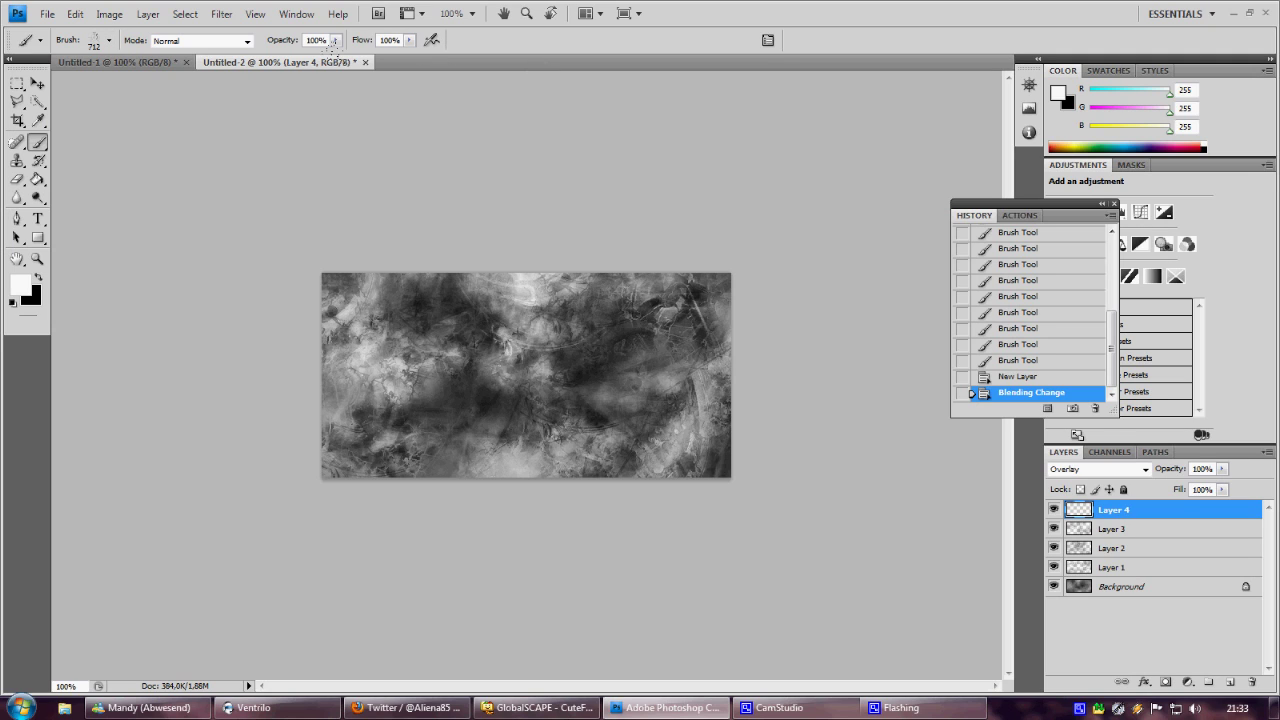
click(597, 367)
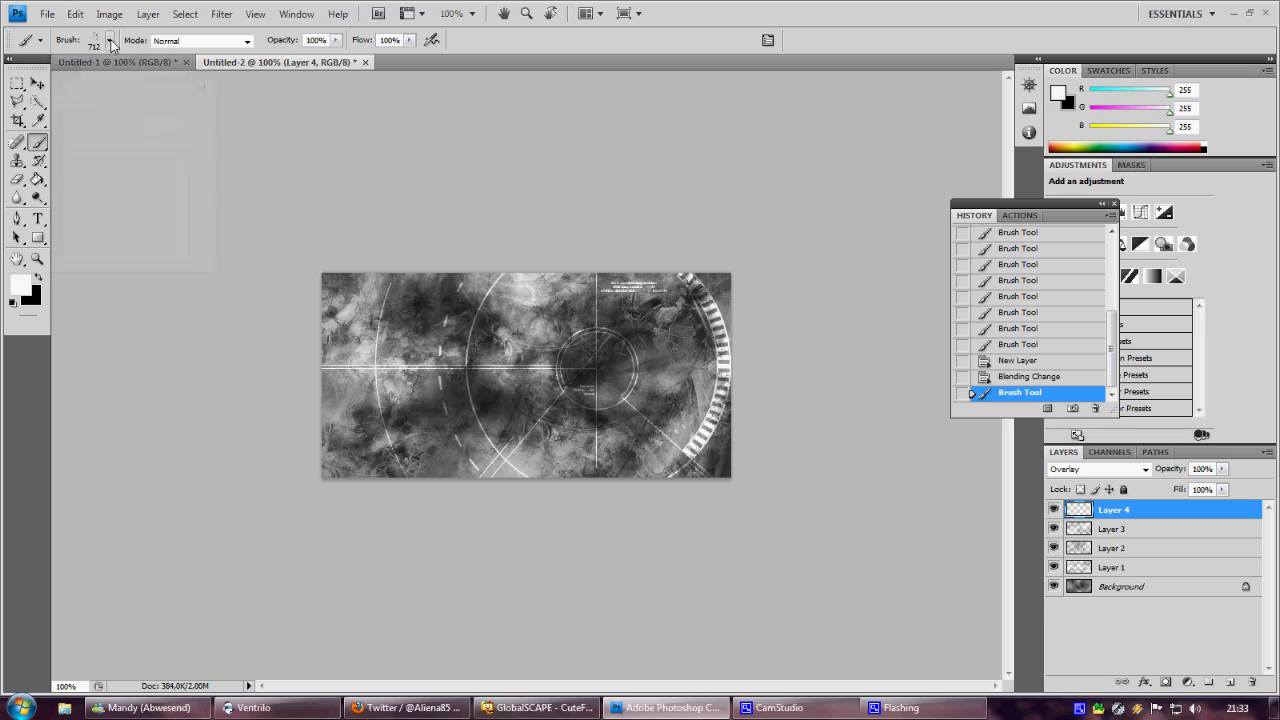
Return the brush picker to small thumbnail view
click(109, 41)
click(201, 67)
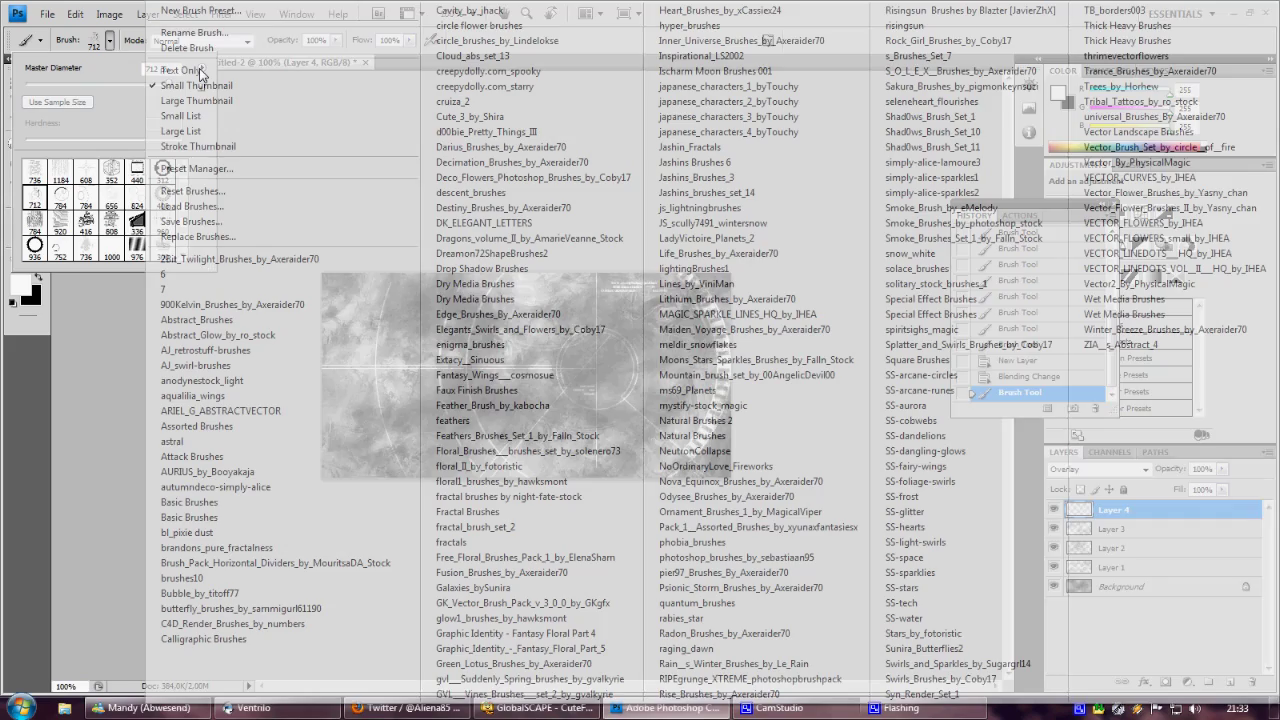
click(201, 72)
click(201, 68)
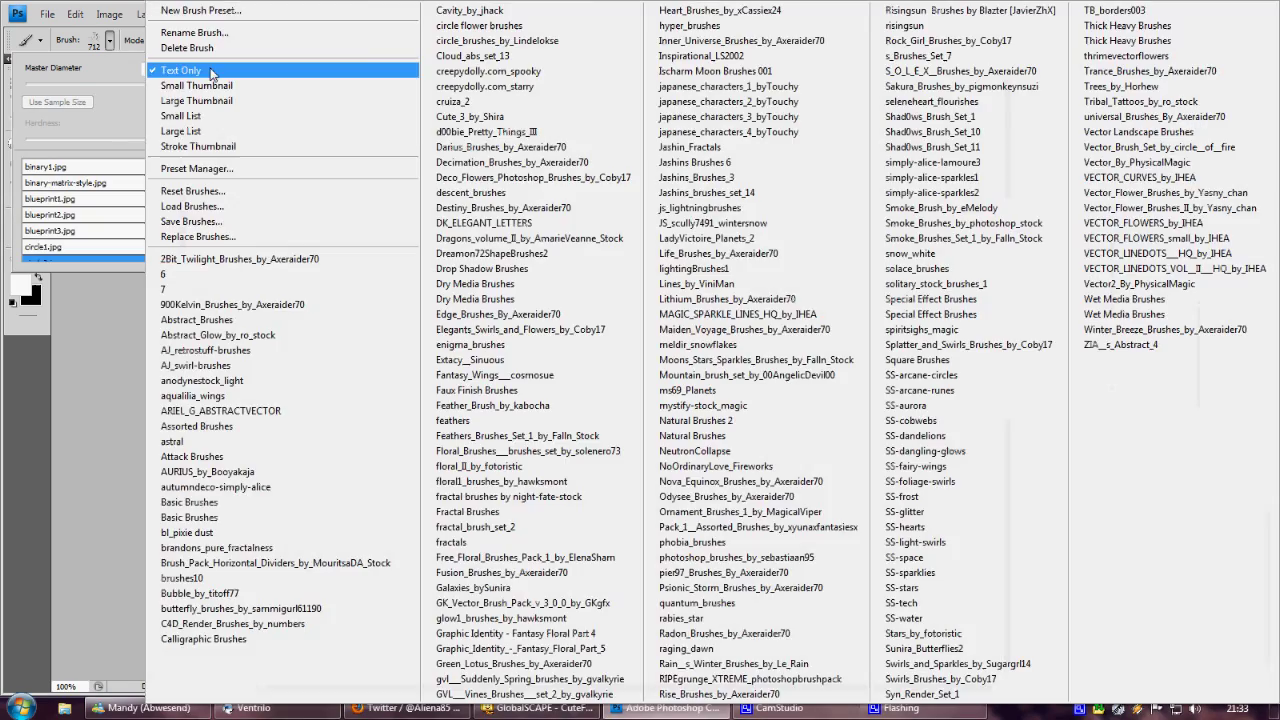
click(218, 90)
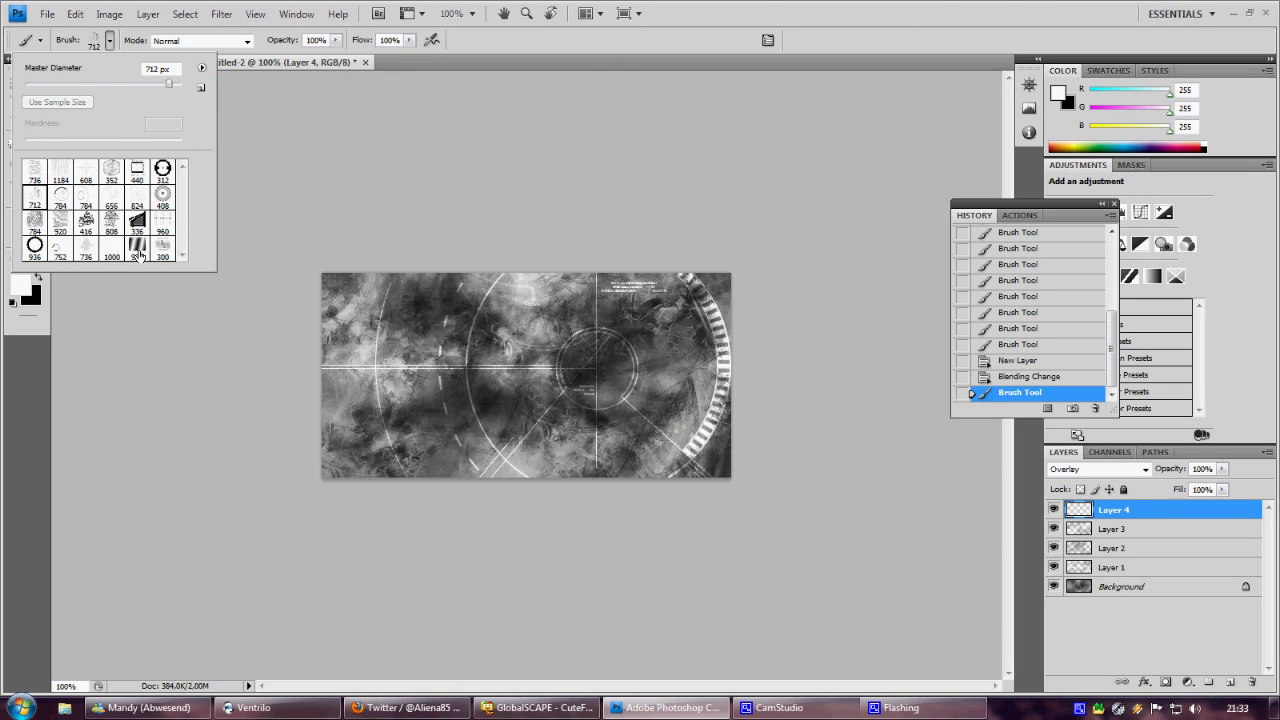
Compare several tech brushes, settle on the 736 px one and stamp binary digits across the canvas
click(111, 249)
click(61, 250)
click(88, 172)
click(160, 226)
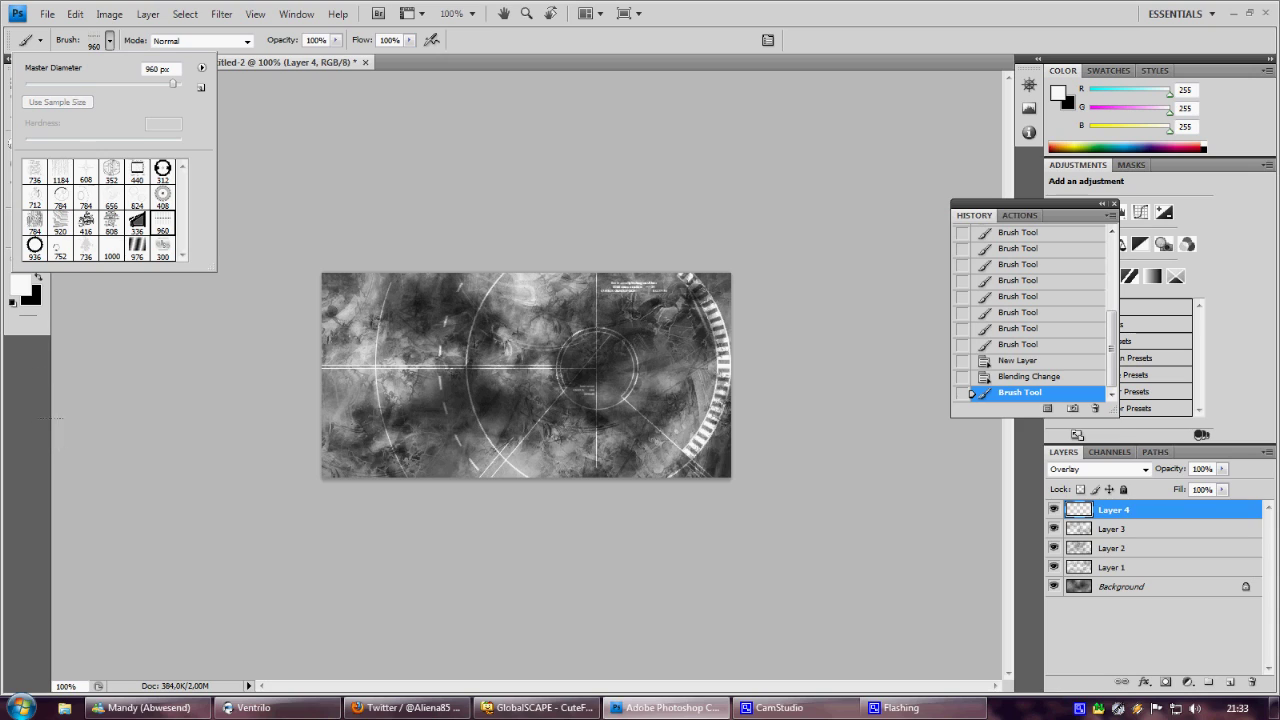
click(86, 196)
click(134, 196)
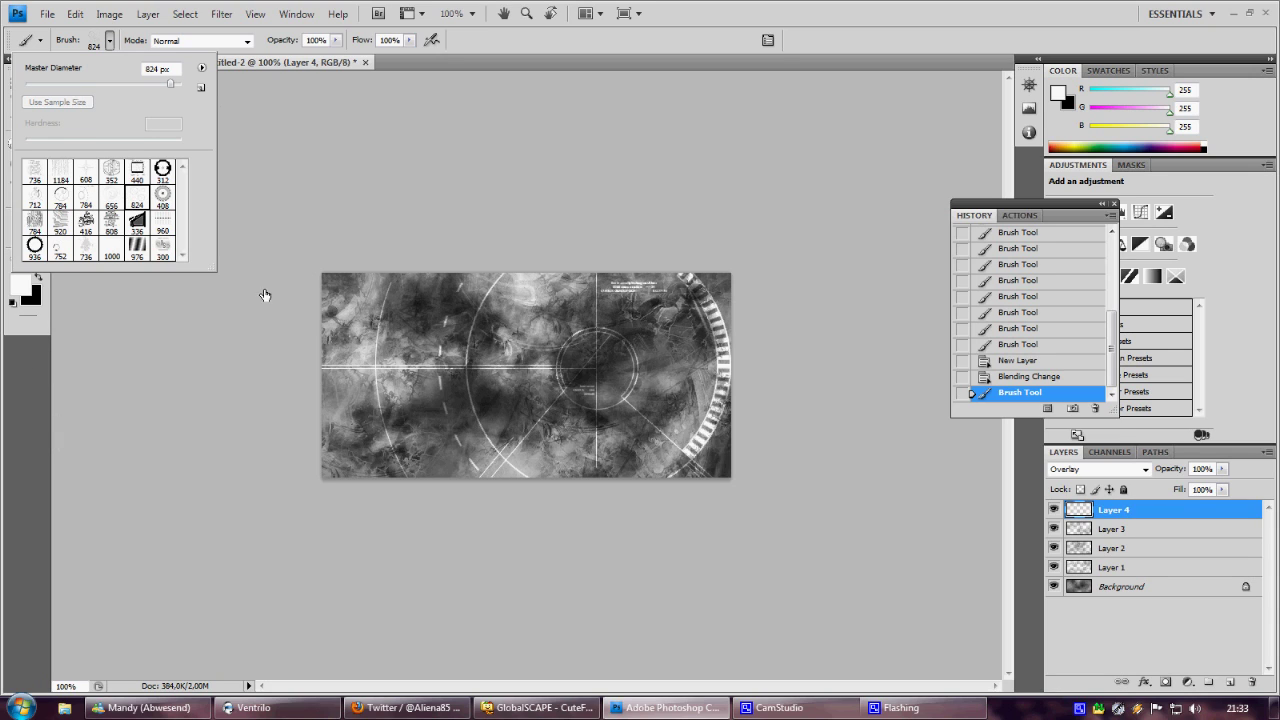
click(84, 246)
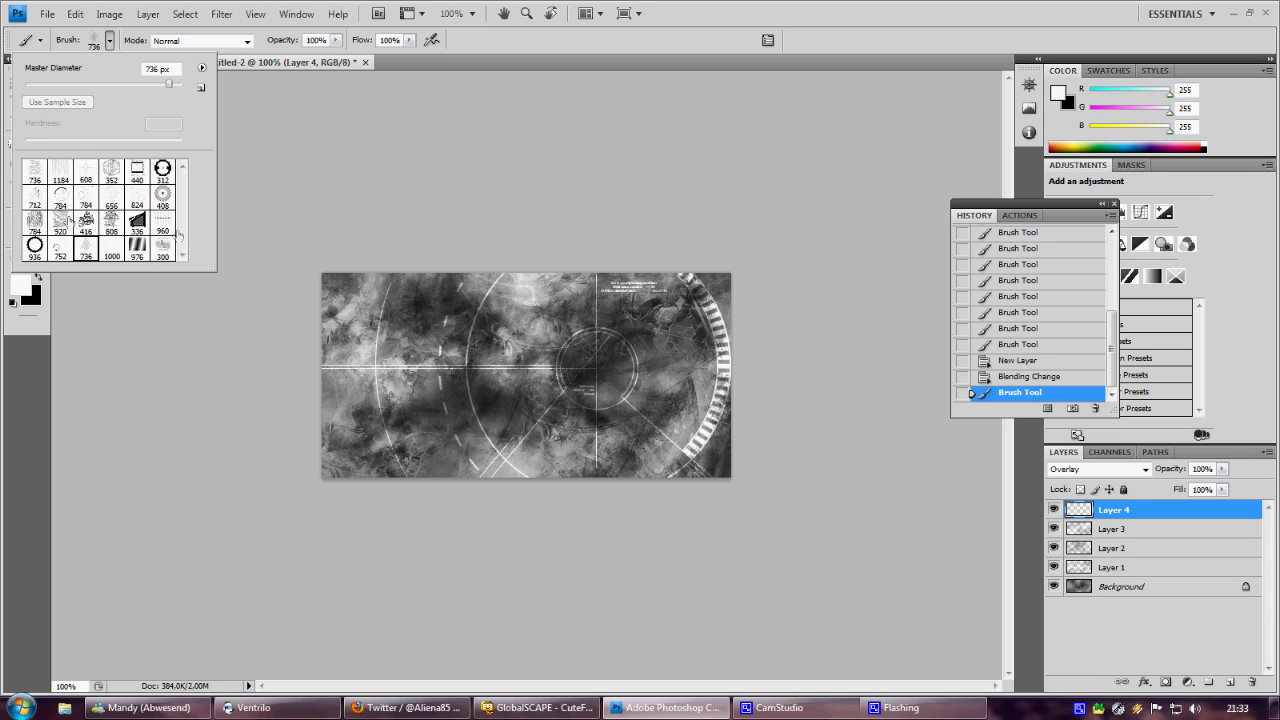
click(34, 168)
click(268, 259)
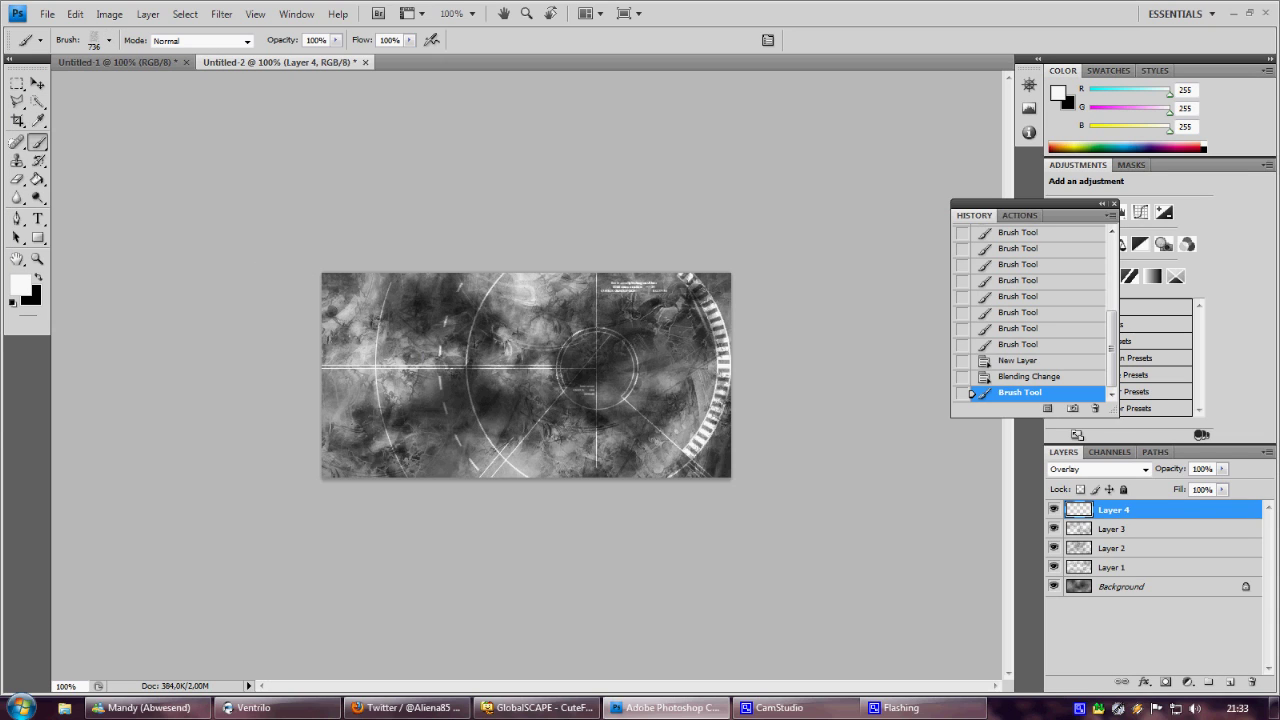
click(526, 375)
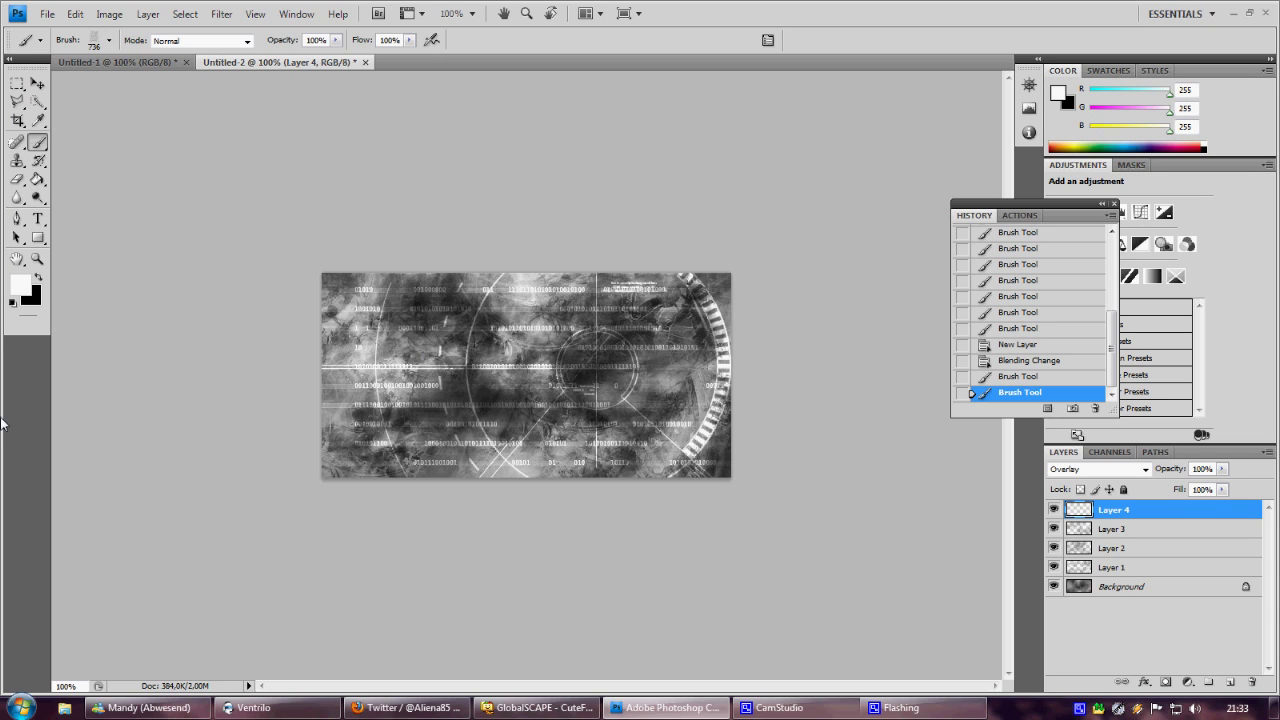
Lower Layer 4's opacity to 57%
click(1222, 469)
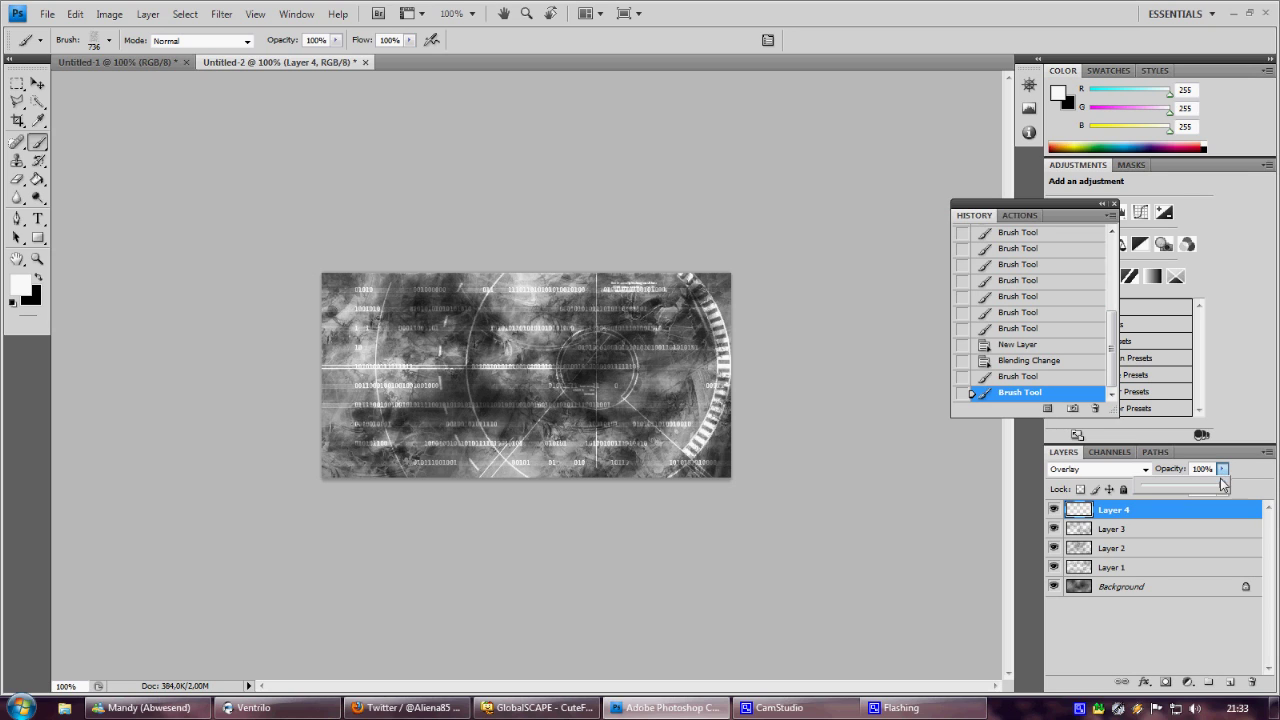
drag(1225, 487, 1187, 486)
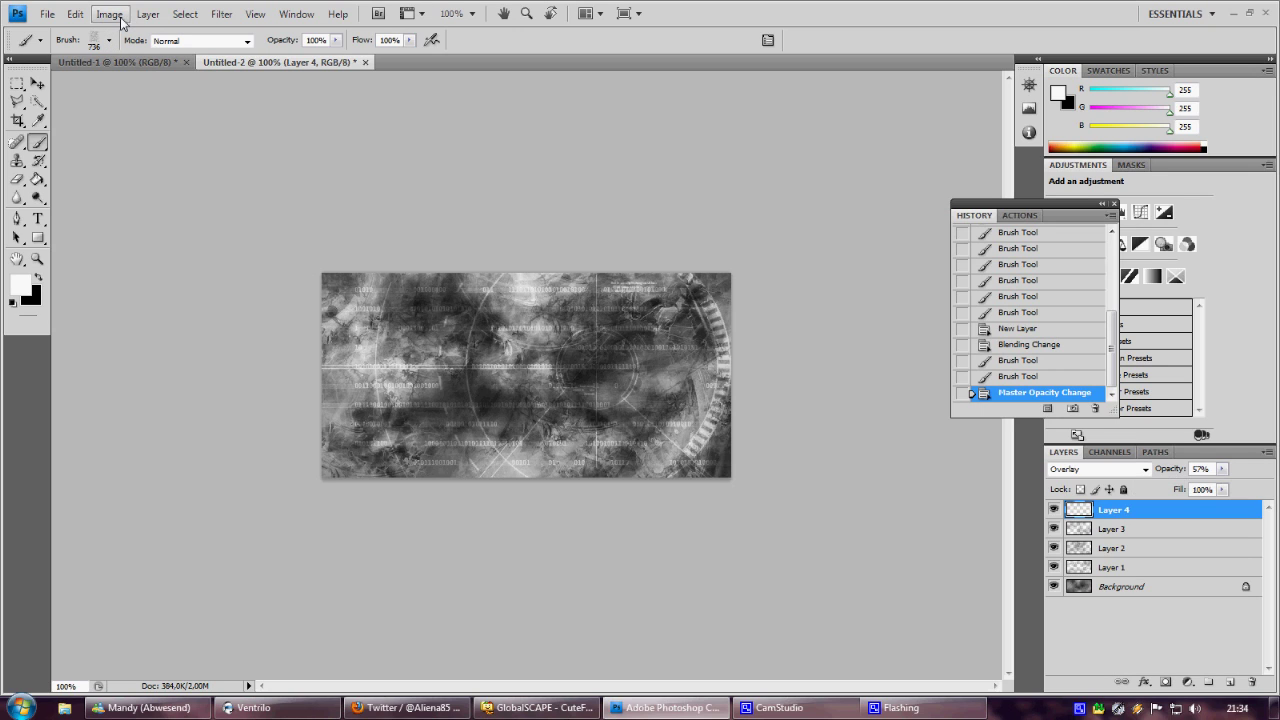
click(122, 18)
Open Color Balance, cancel it, and select the Background layer instead
mouse_move(131, 57)
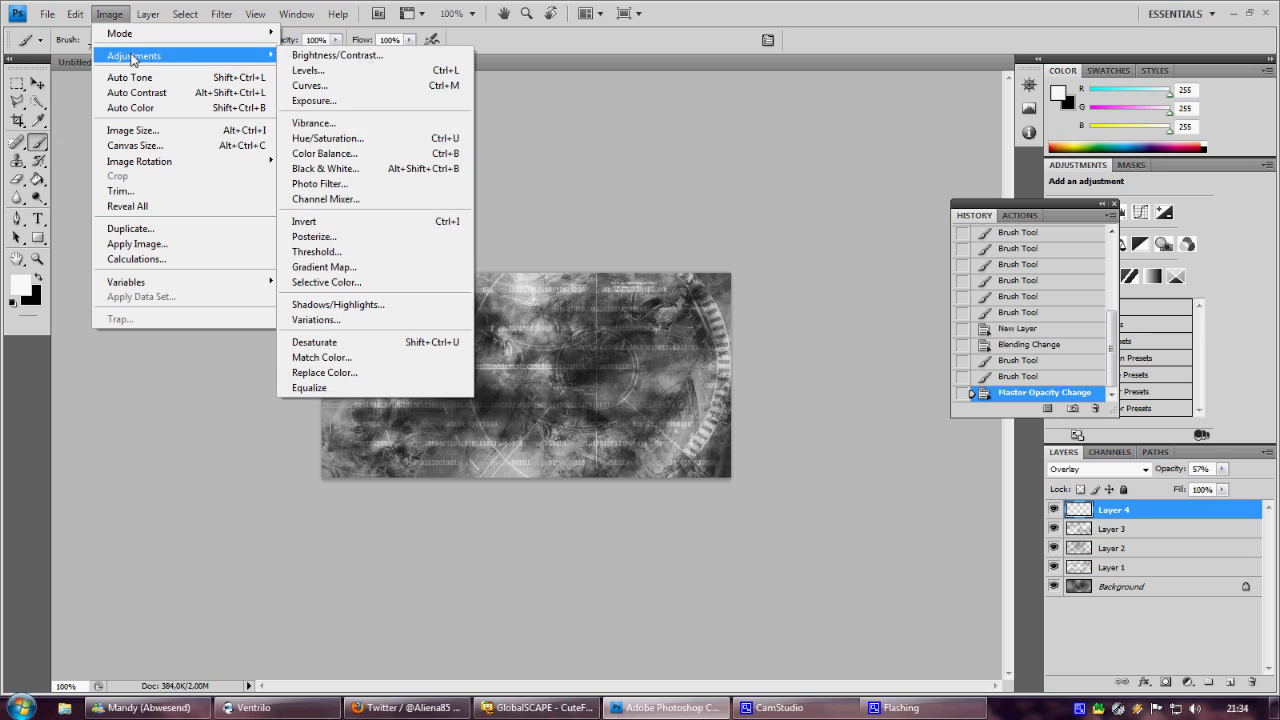
click(397, 158)
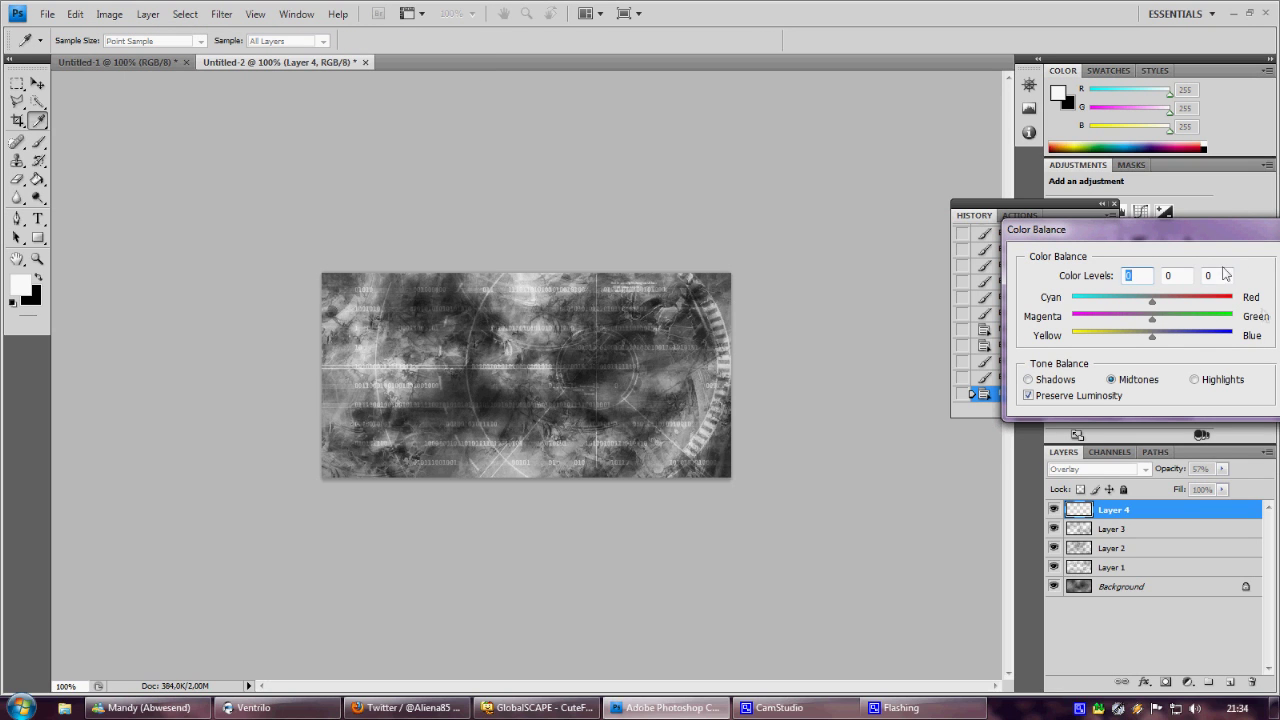
drag(1202, 228, 963, 200)
key(b)
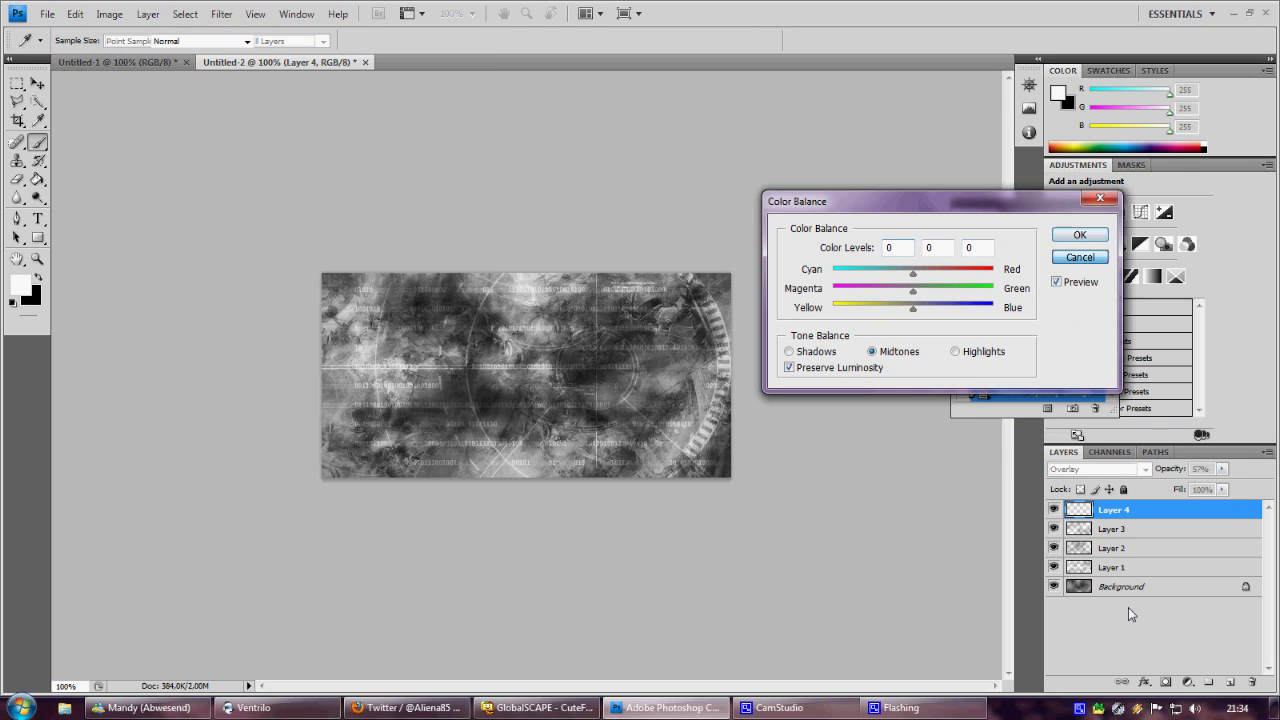
key(Escape)
click(1098, 584)
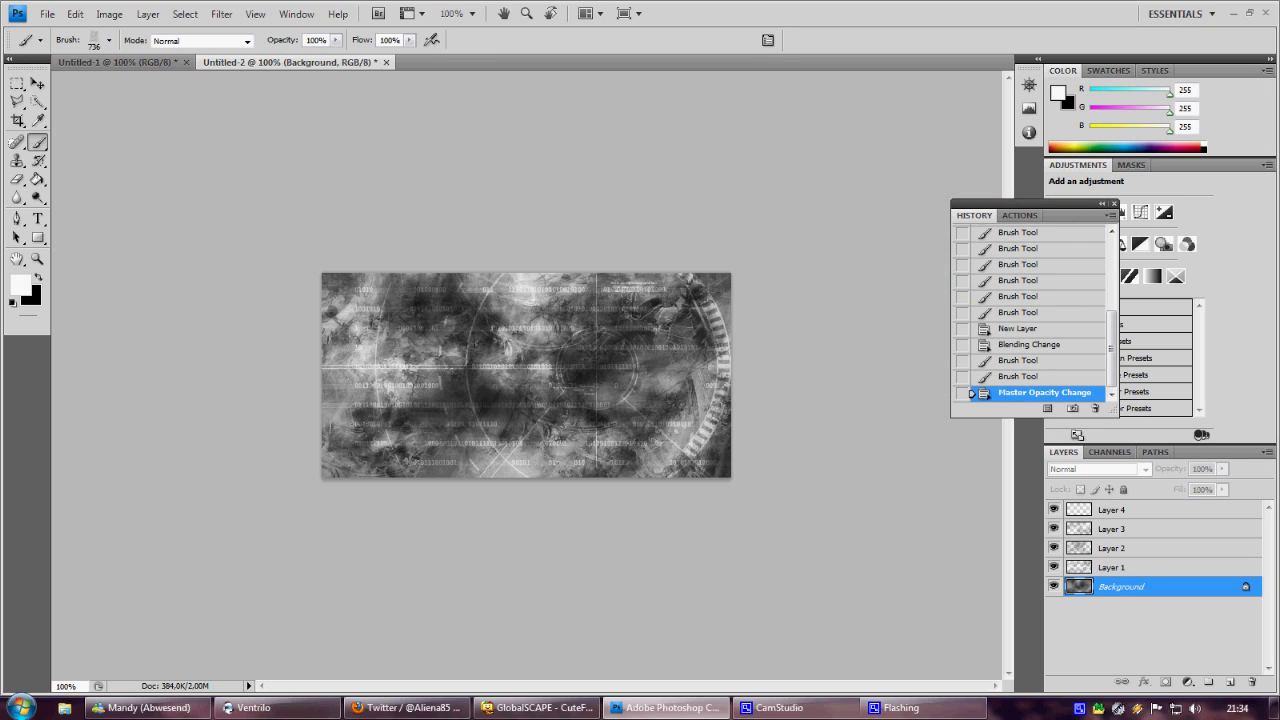
Apply Color Balance to the Background with highlights set to +38, -20, +14
key(ctrl+b)
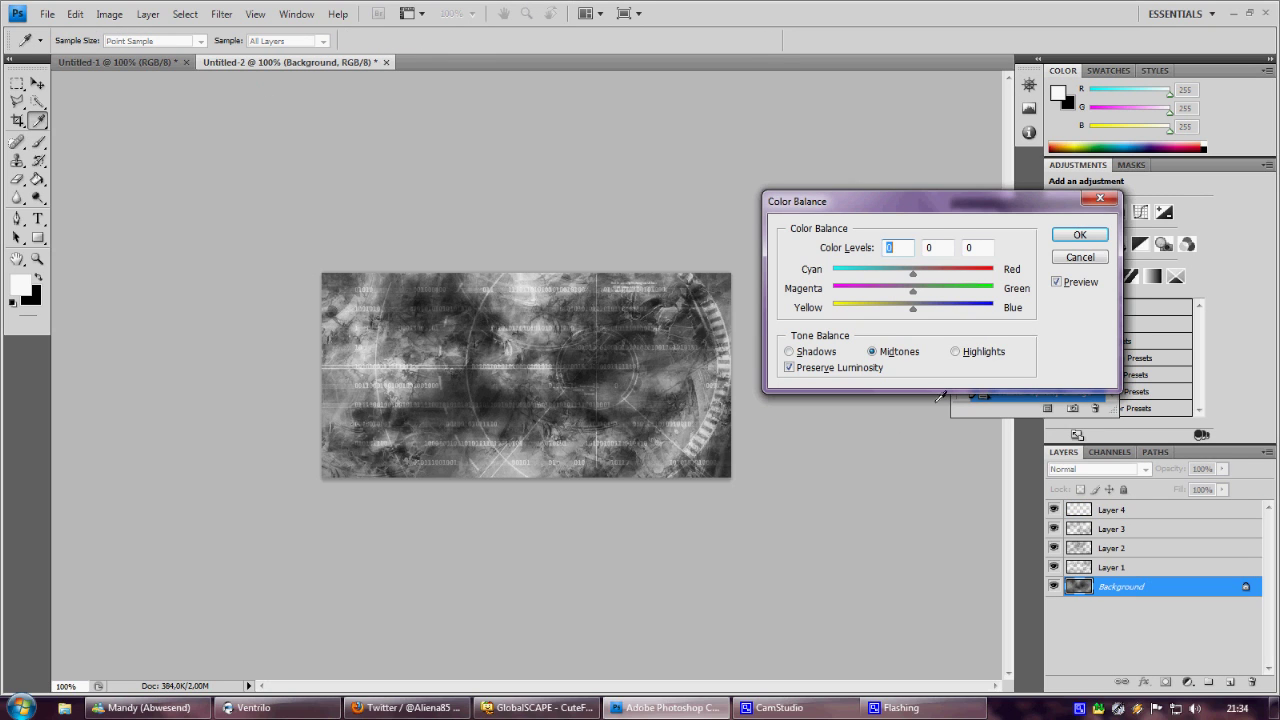
drag(915, 278, 940, 293)
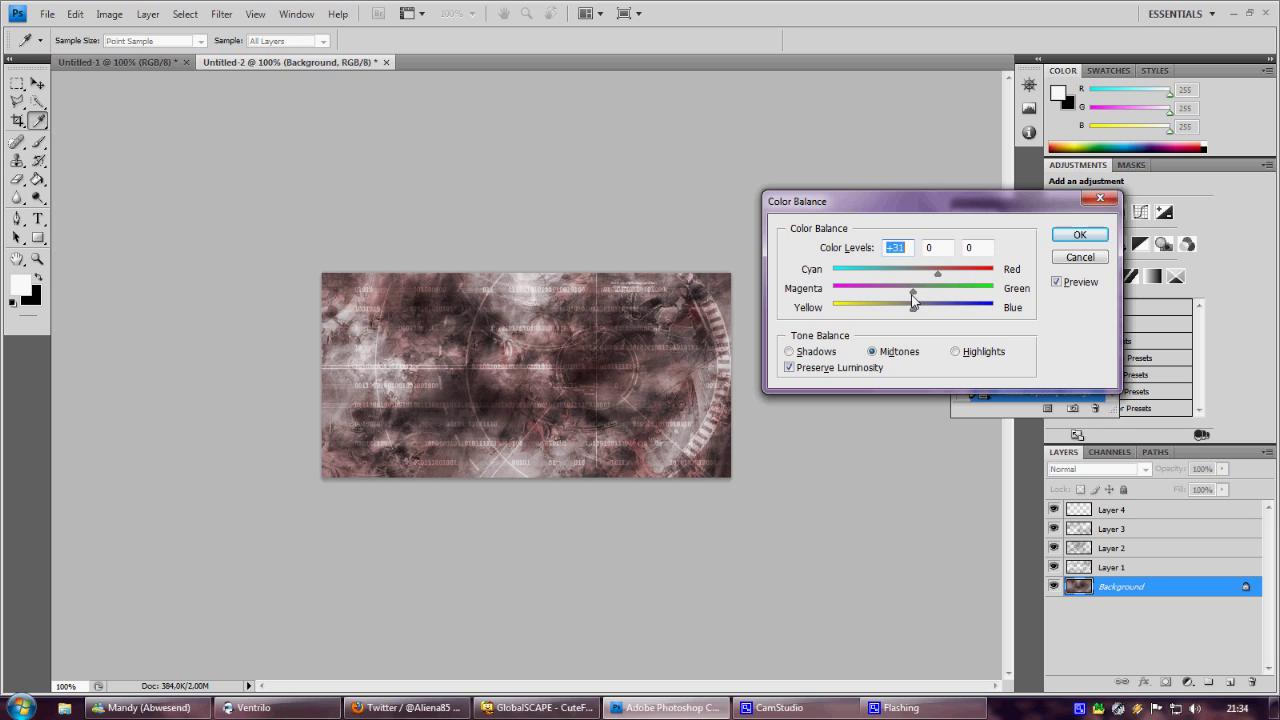
mouse_move(912, 296)
mouse_down()
mouse_move(868, 297)
mouse_move(966, 299)
mouse_move(884, 310)
mouse_move(952, 310)
mouse_move(910, 310)
mouse_up()
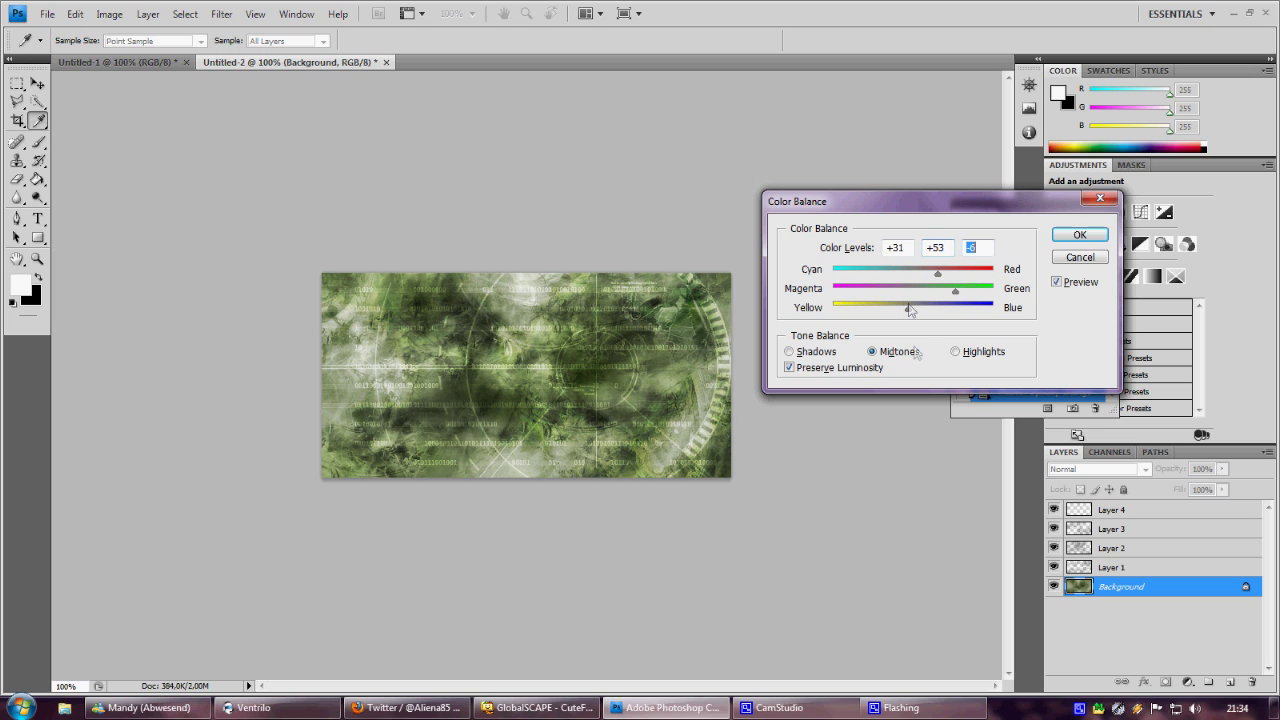
click(956, 352)
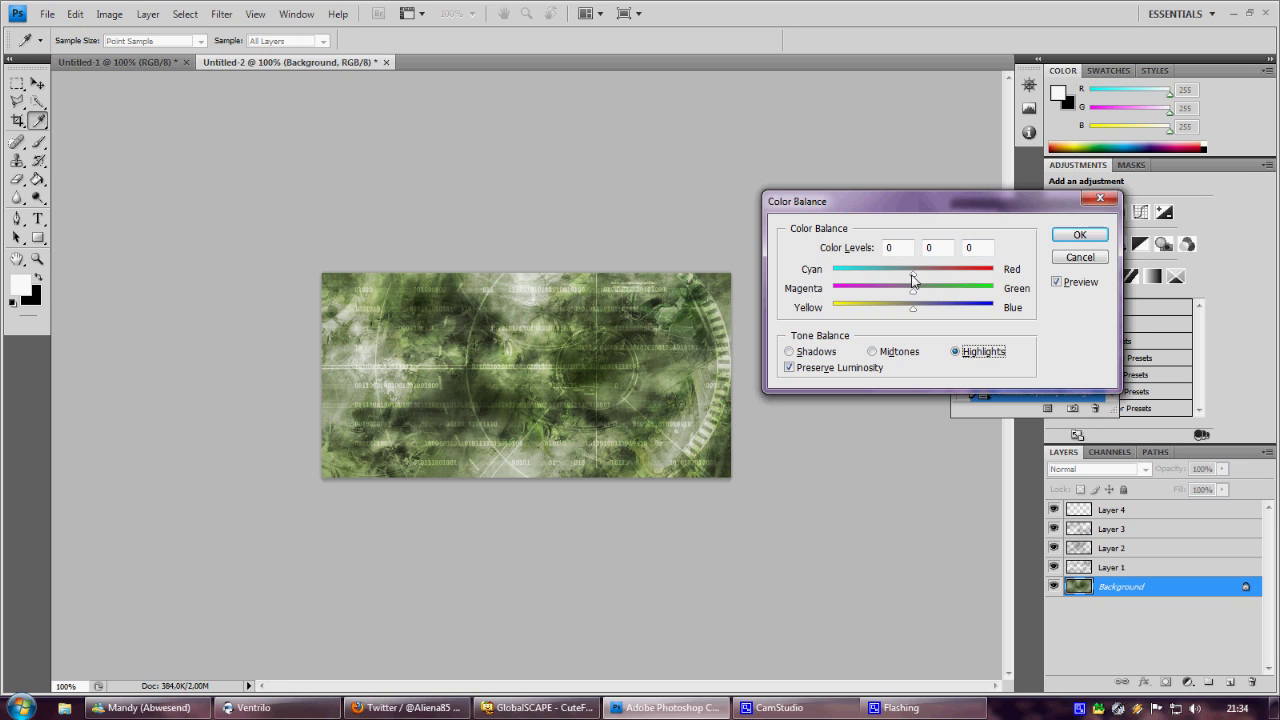
drag(913, 274, 899, 303)
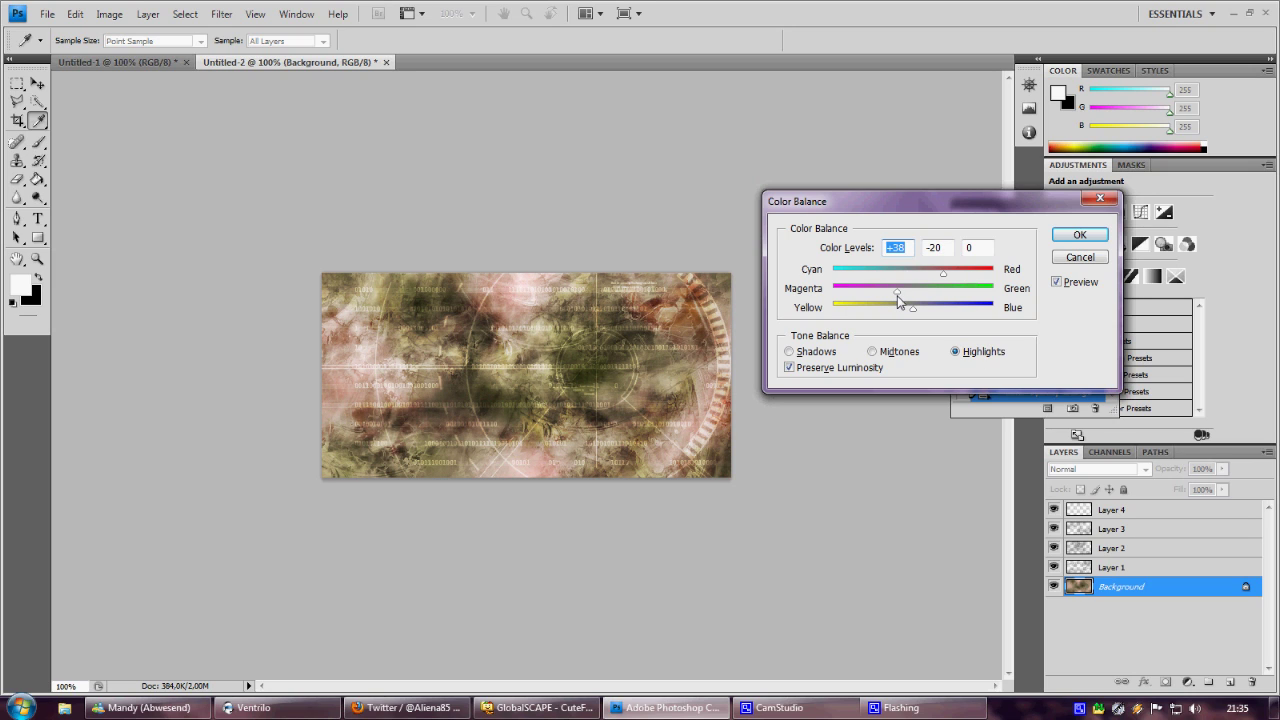
drag(911, 309, 926, 316)
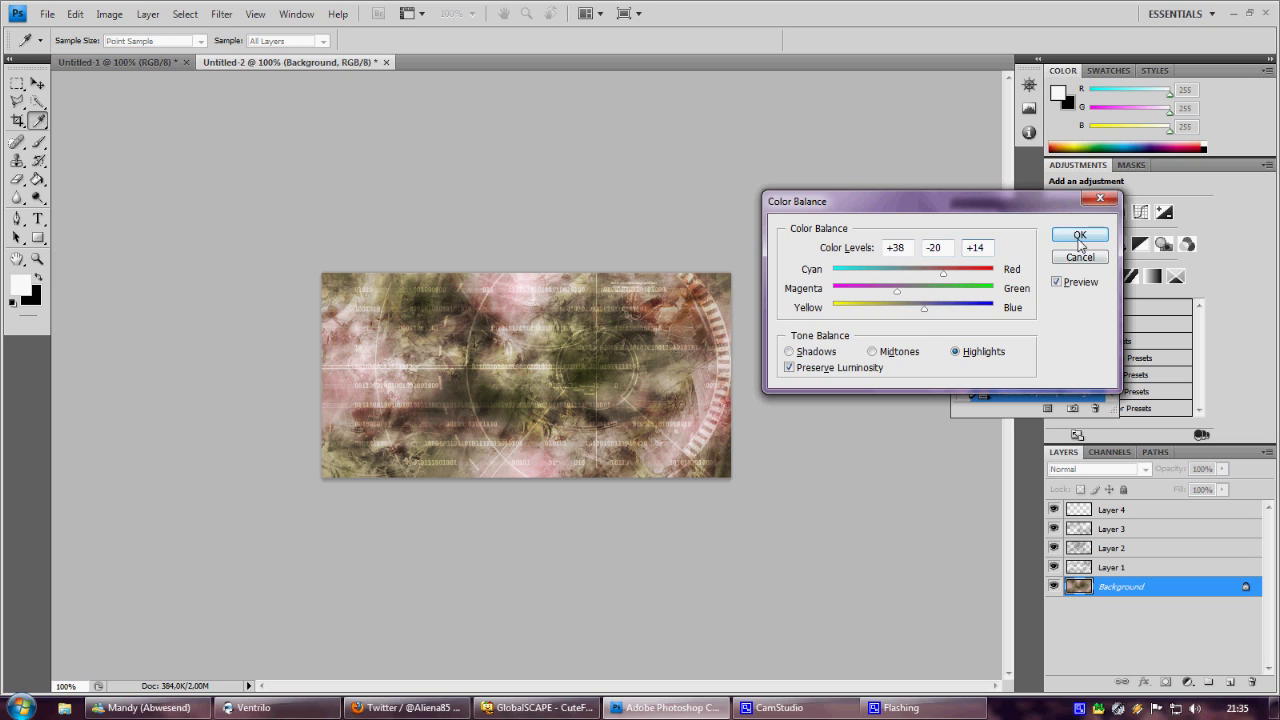
click(1078, 236)
Colour-balance Layer 1: midtones +43, -14, +21 and highlights +1, -1, +18
click(1124, 567)
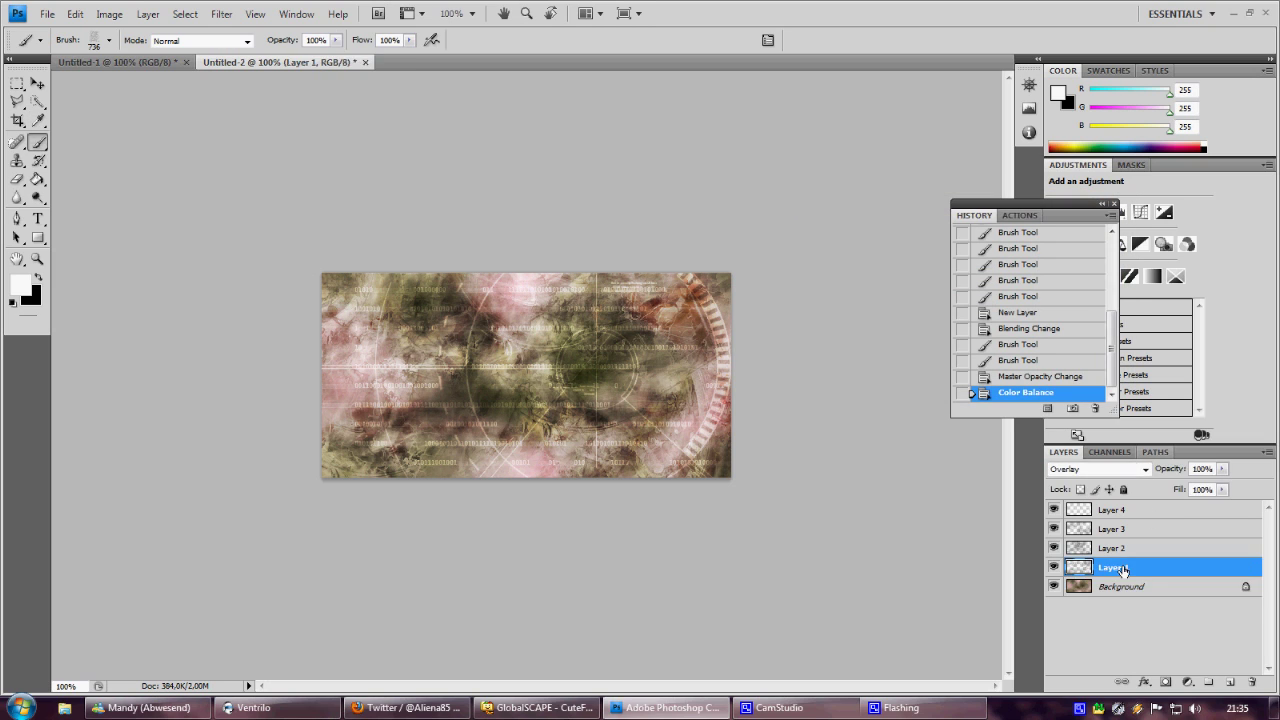
key(ctrl+b)
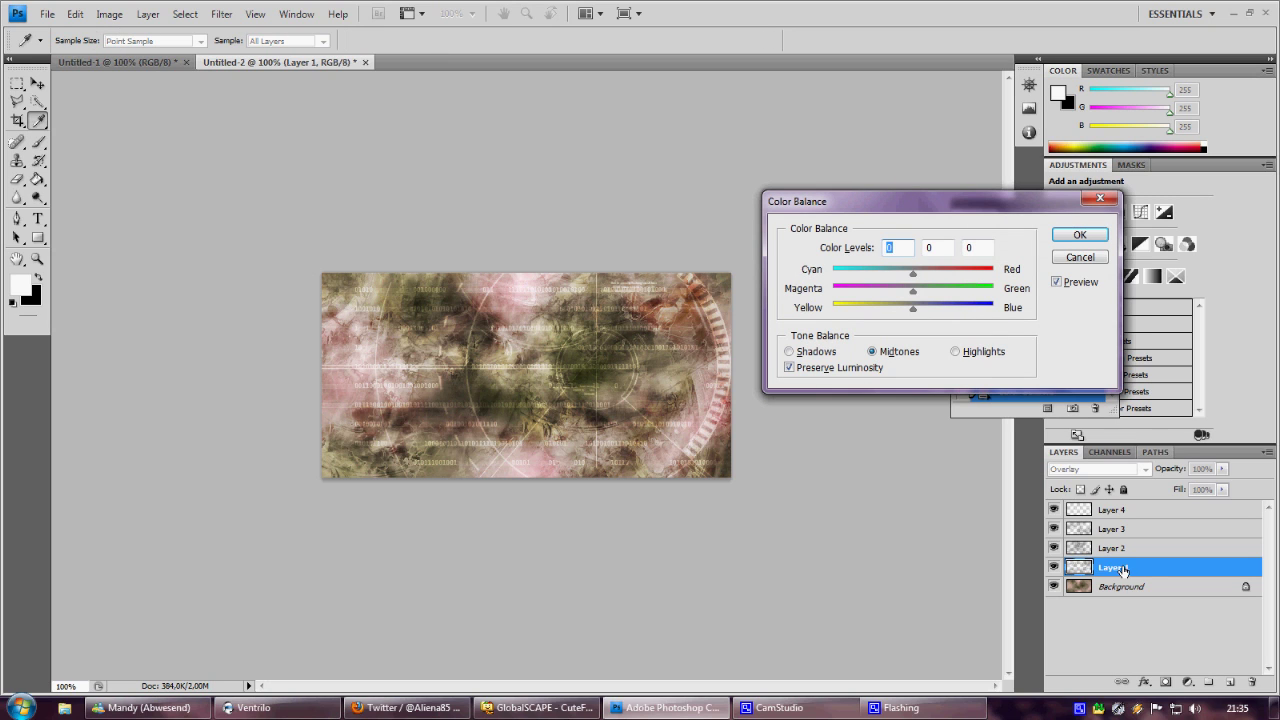
drag(912, 272, 999, 262)
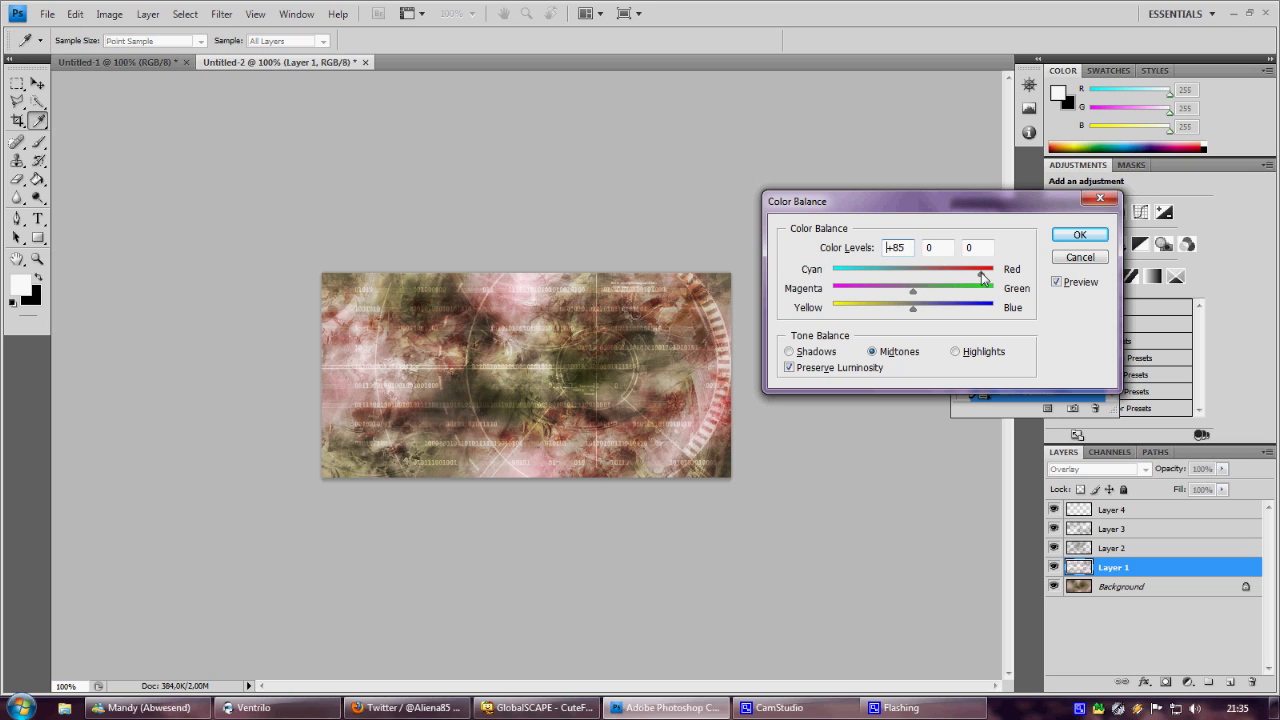
drag(1001, 271, 930, 322)
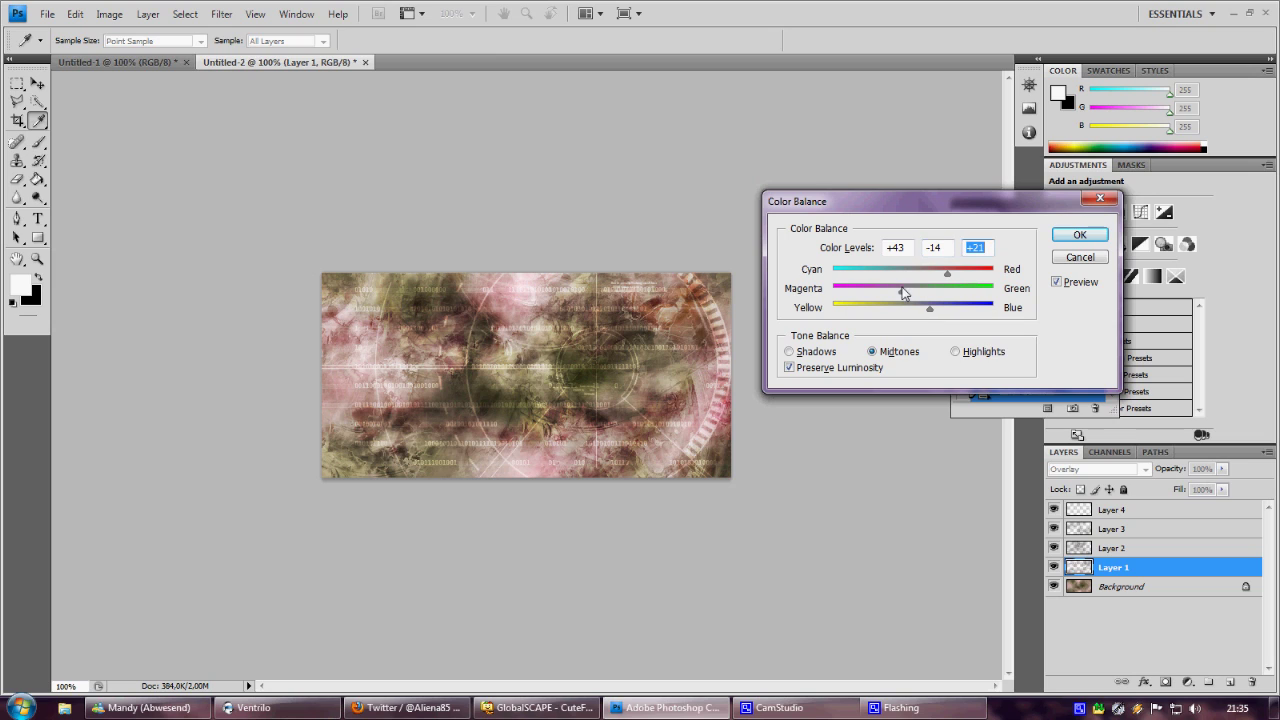
click(956, 352)
click(957, 352)
mouse_move(912, 272)
mouse_down()
mouse_move(853, 282)
mouse_move(991, 286)
mouse_move(860, 290)
mouse_move(956, 292)
mouse_move(860, 311)
mouse_move(986, 324)
mouse_move(929, 327)
mouse_up()
Apply Layer 1's balance, then give Layer 2 a +77 red midtone Color Balance
click(1080, 234)
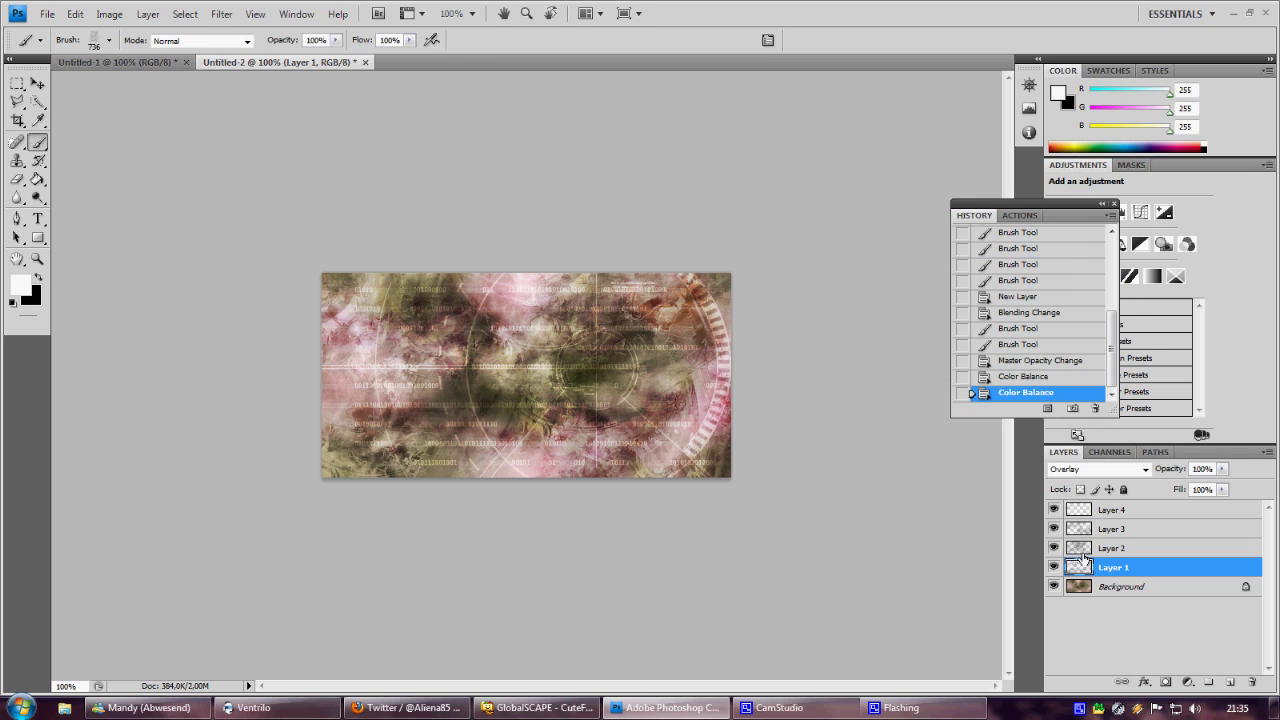
click(1084, 555)
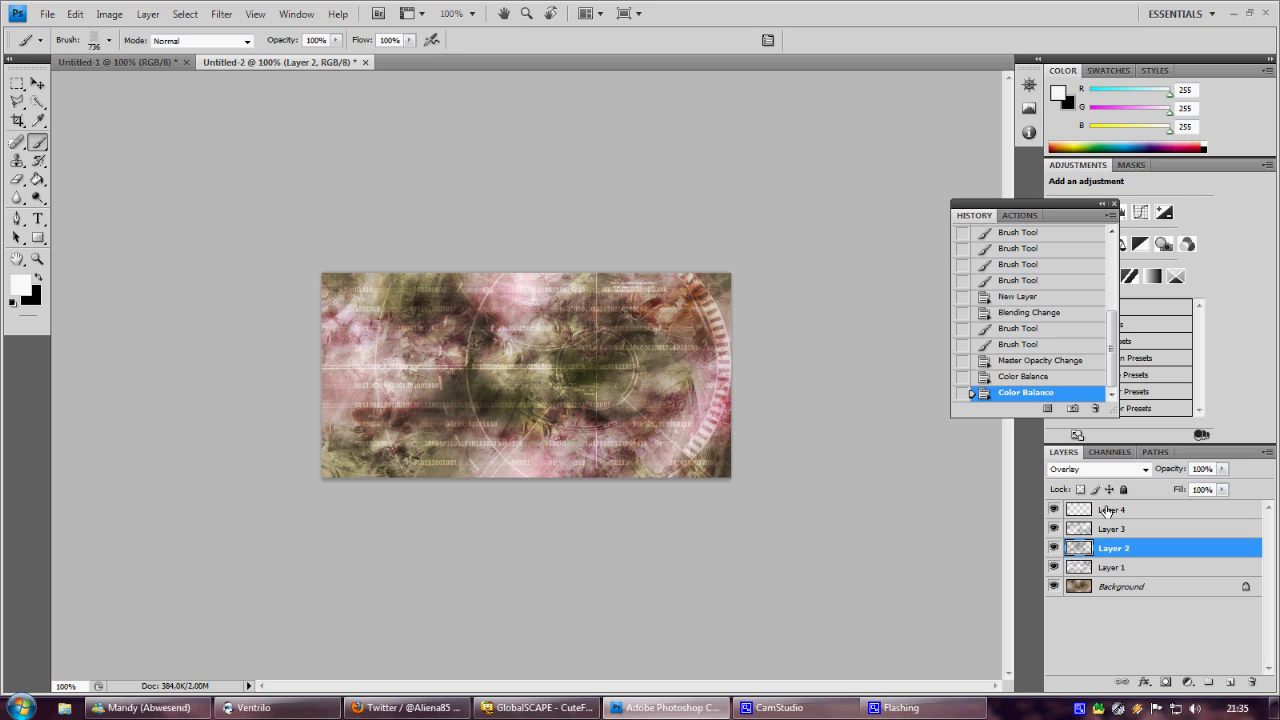
key(ctrl+b)
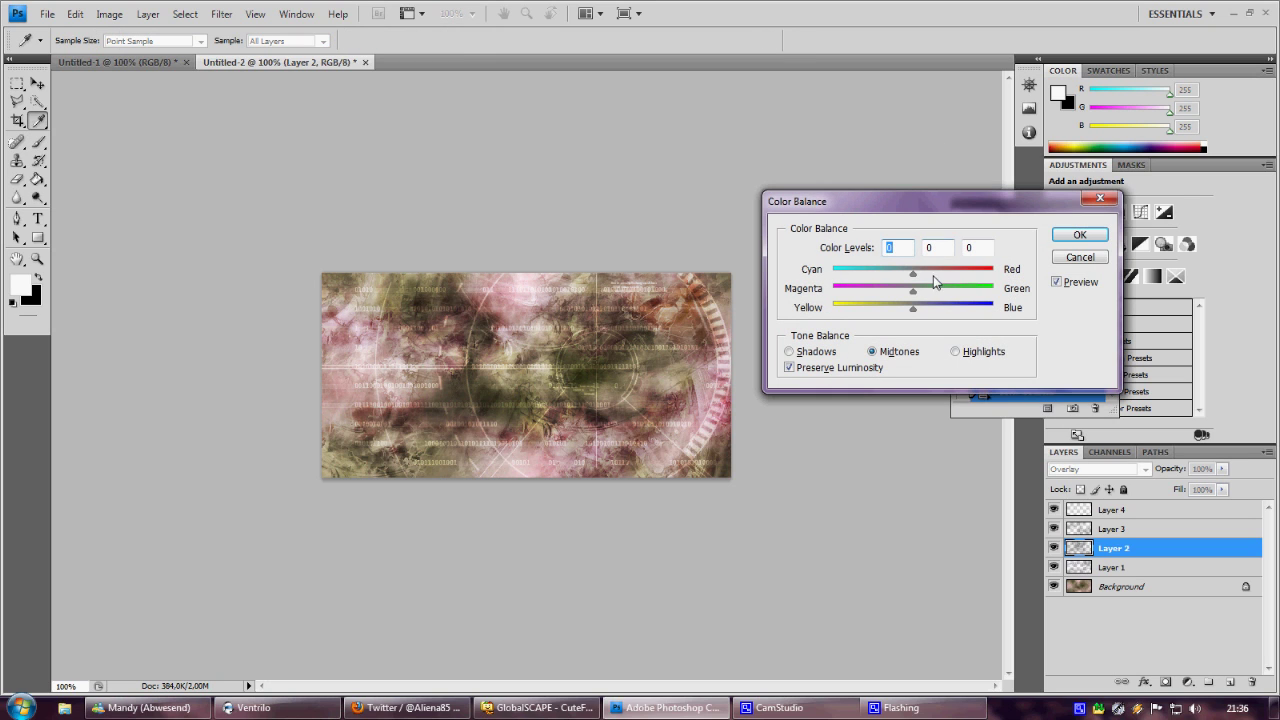
drag(912, 272, 984, 297)
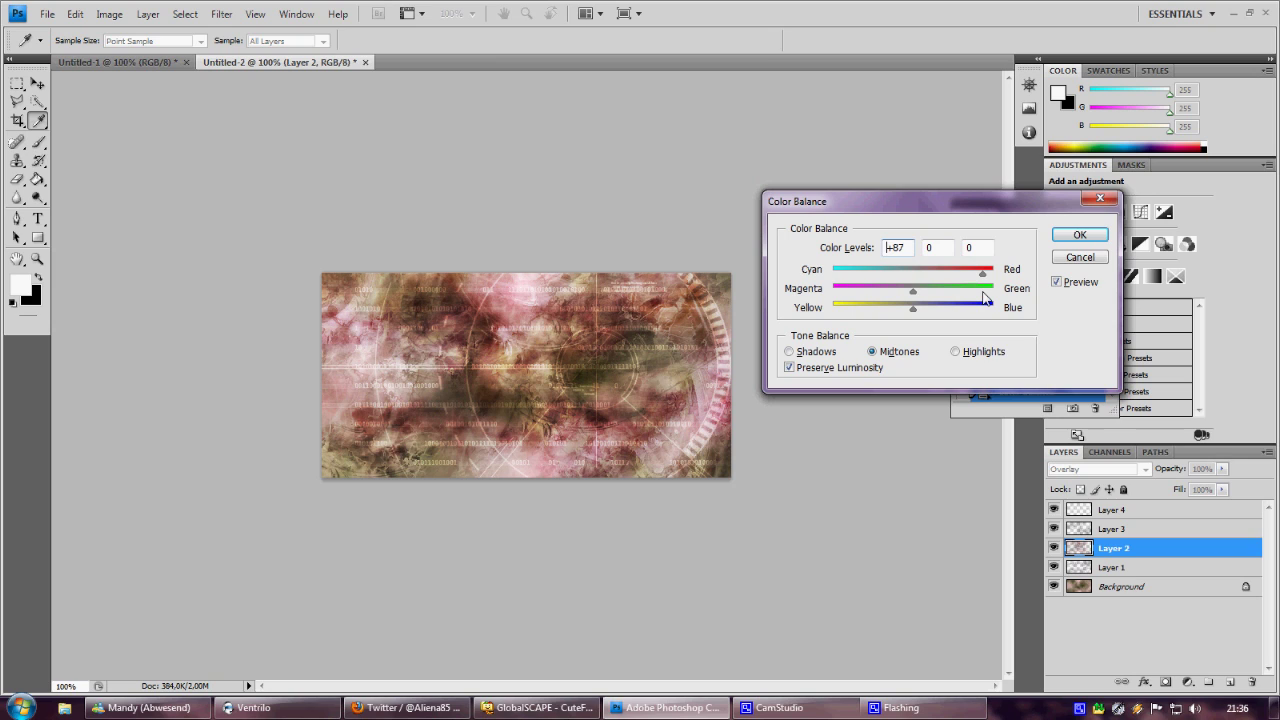
mouse_move(984, 297)
mouse_down()
mouse_move(1010, 299)
mouse_move(977, 291)
mouse_up()
click(1066, 236)
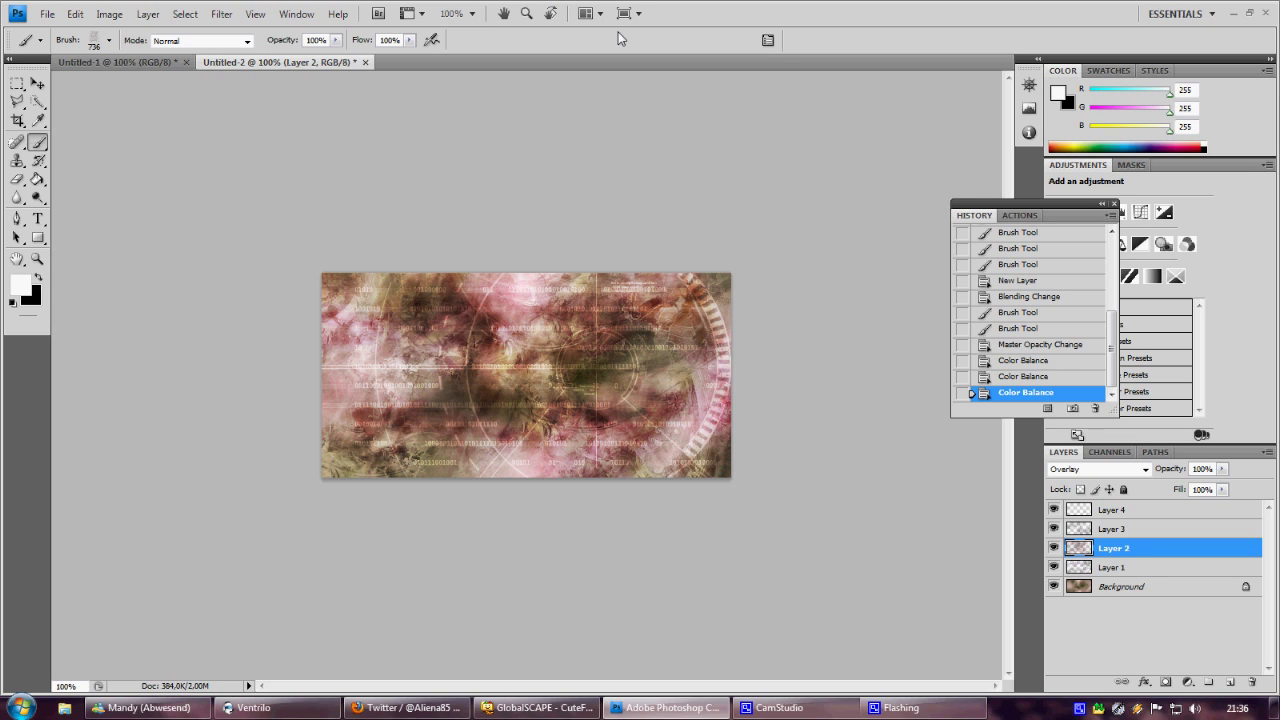
Add a new layer above Layer 4 and select the whole banner with the Rectangular Marquee
click(1120, 512)
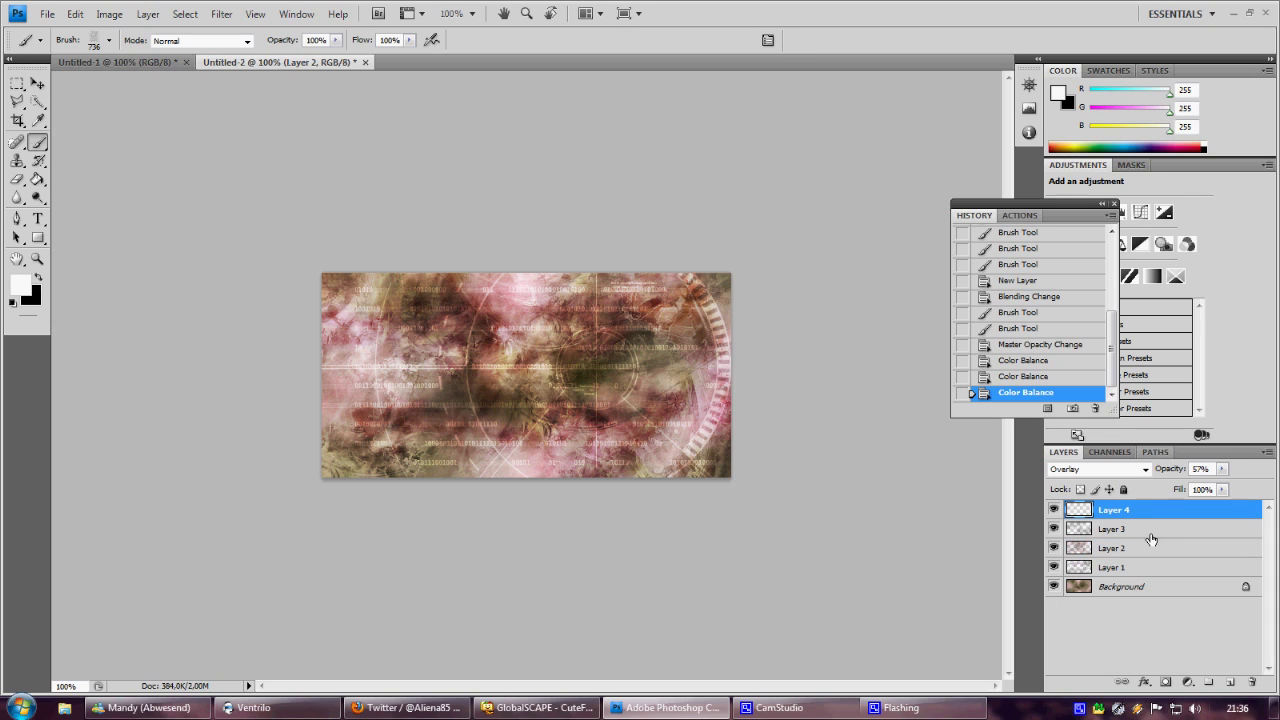
click(1231, 683)
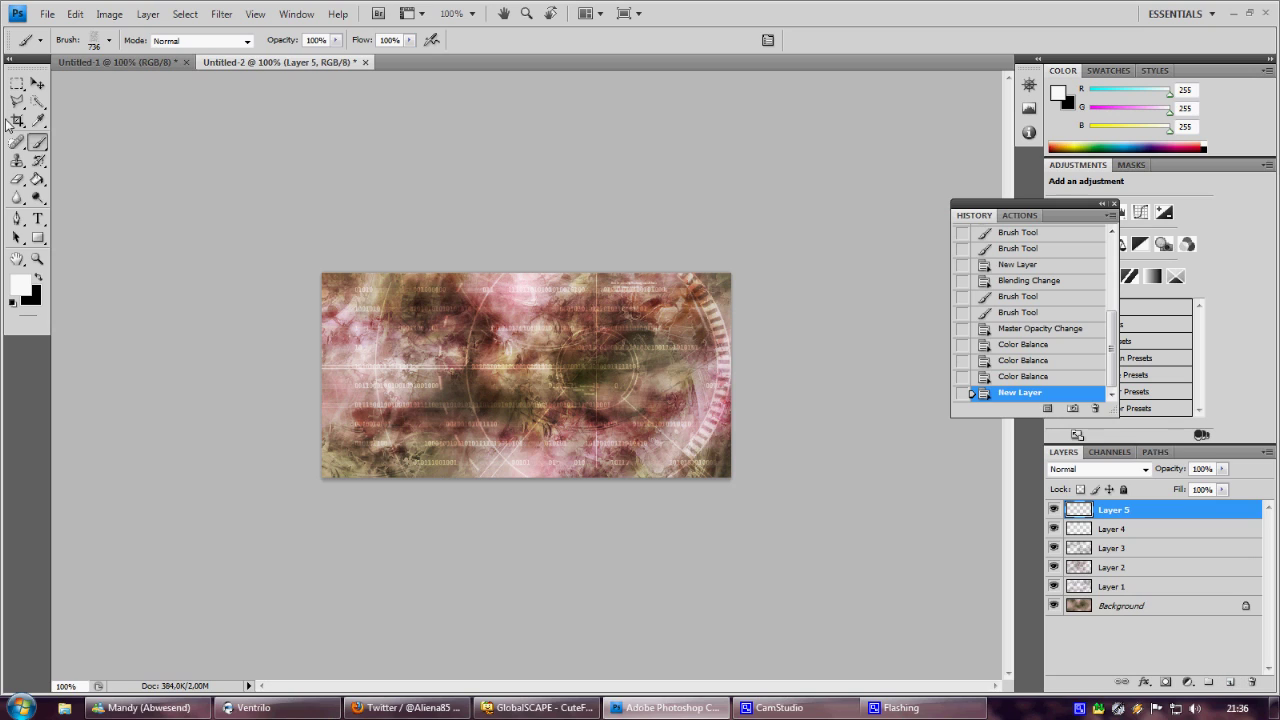
click(18, 85)
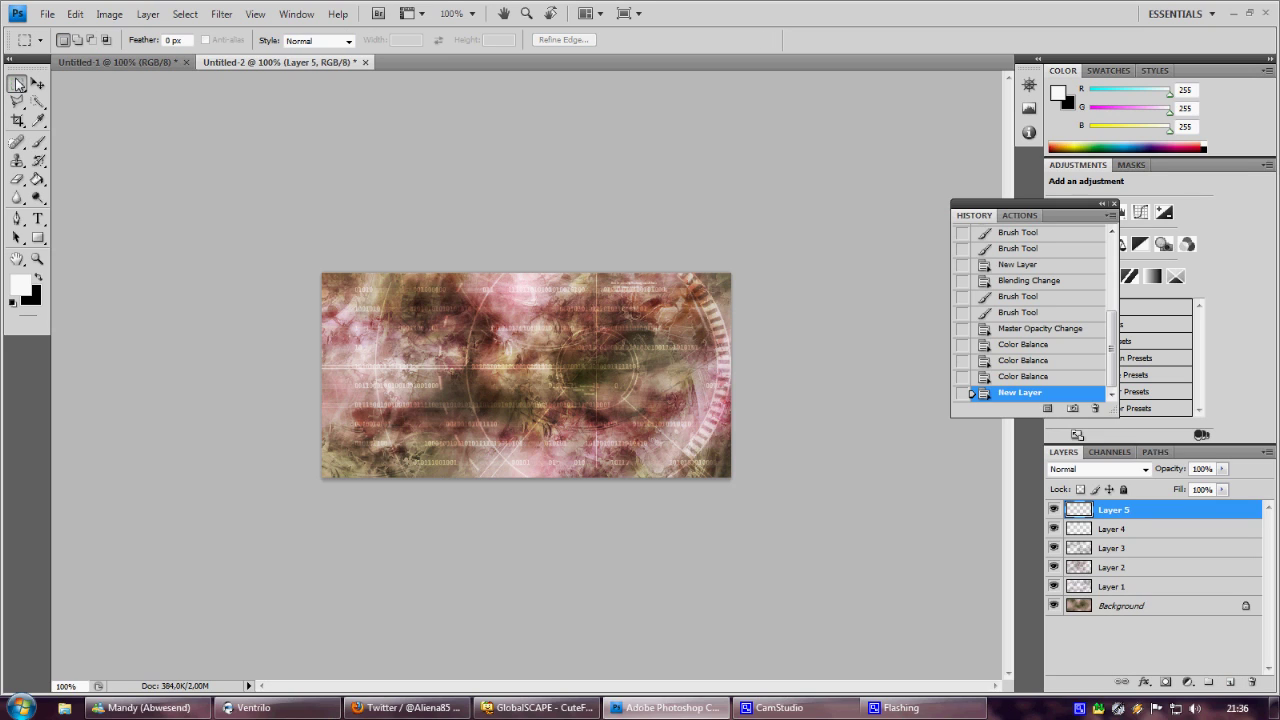
click(18, 85)
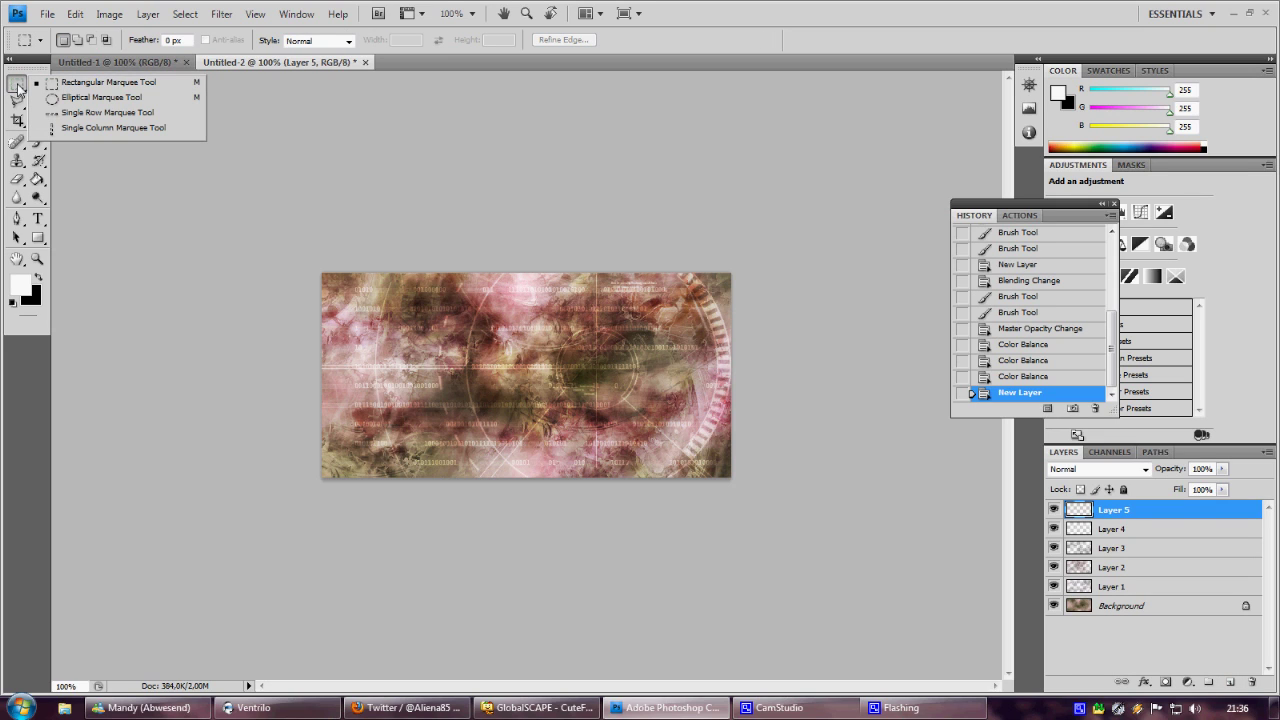
click(309, 248)
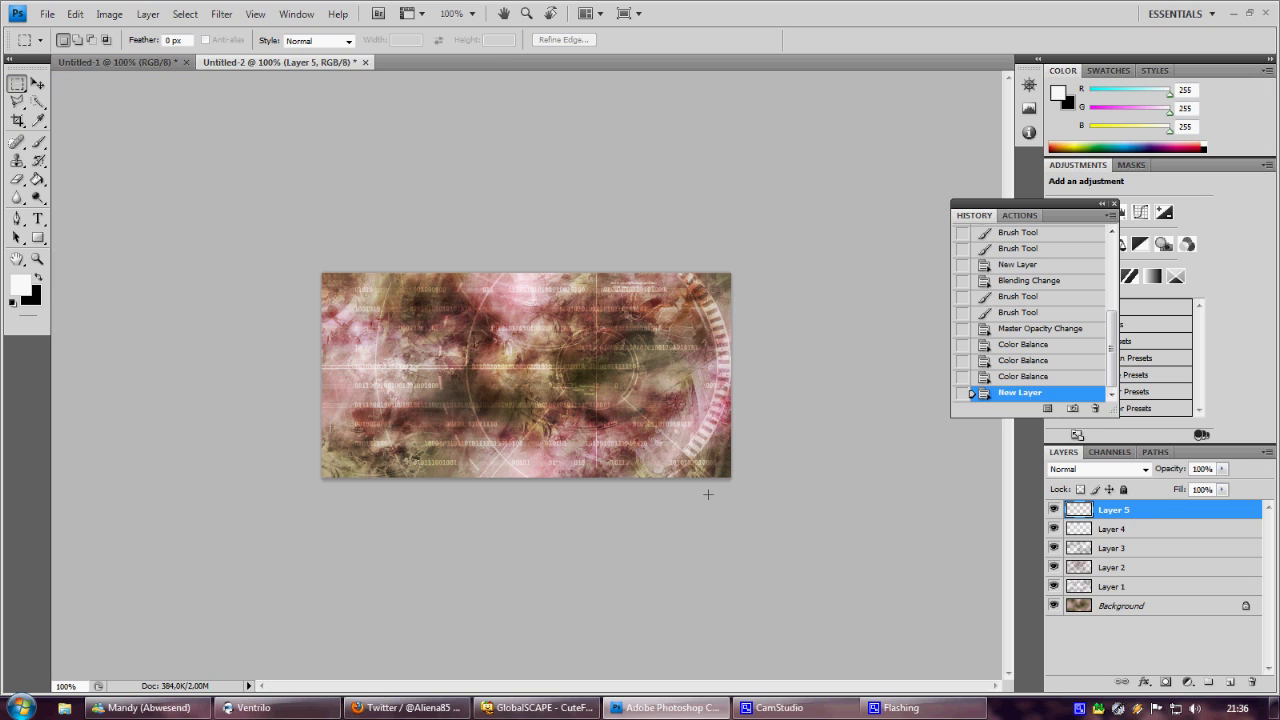
drag(792, 527, 792, 527)
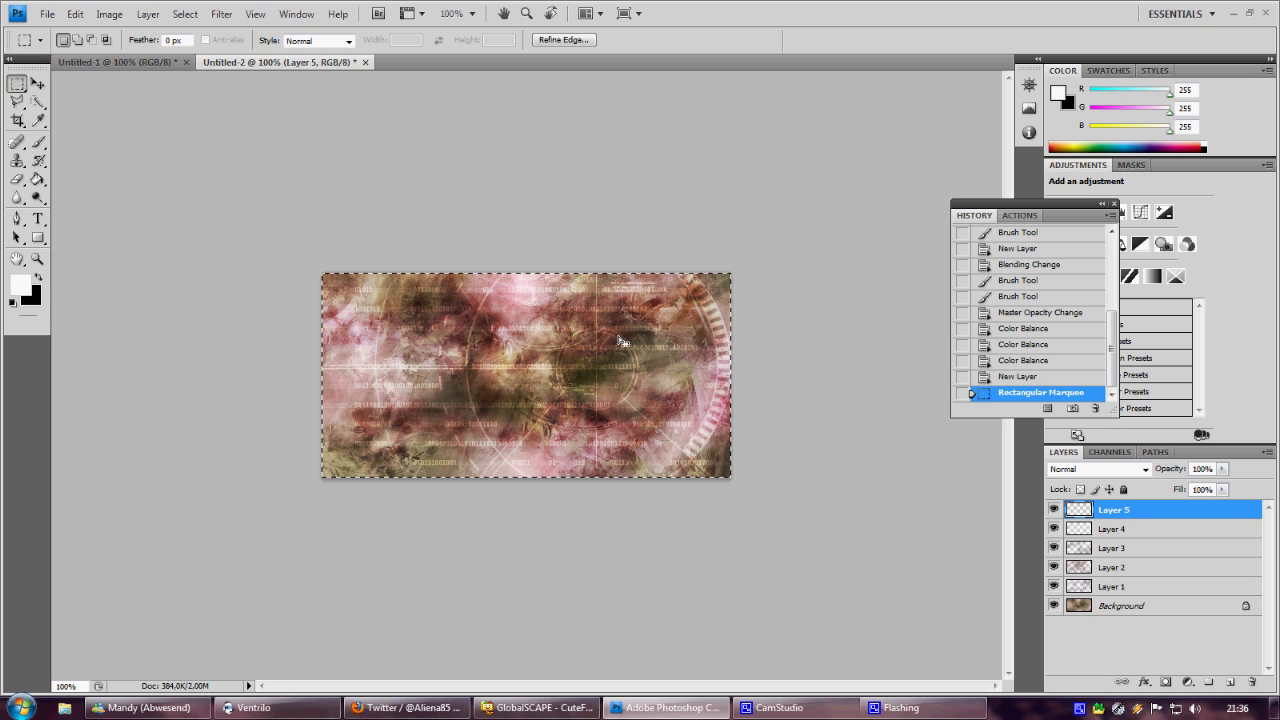
Stroke the selection with a 1 px black line placed Inside
right_click(620, 343)
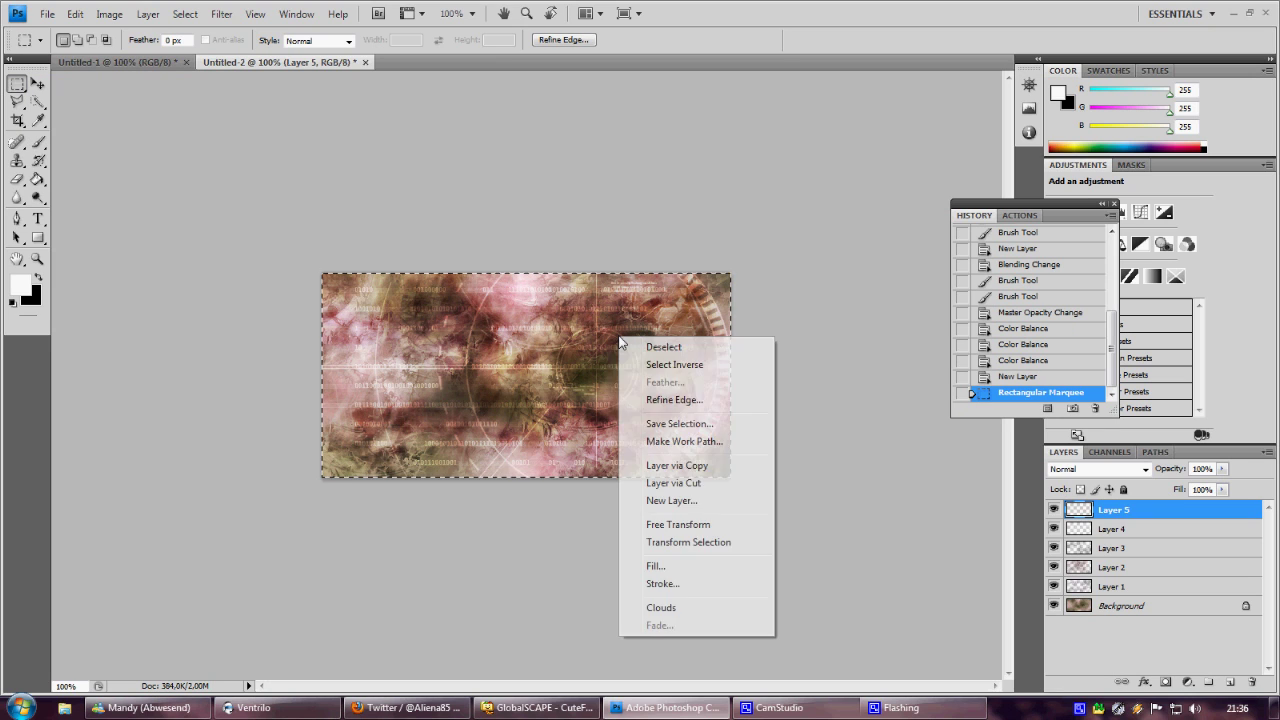
click(680, 583)
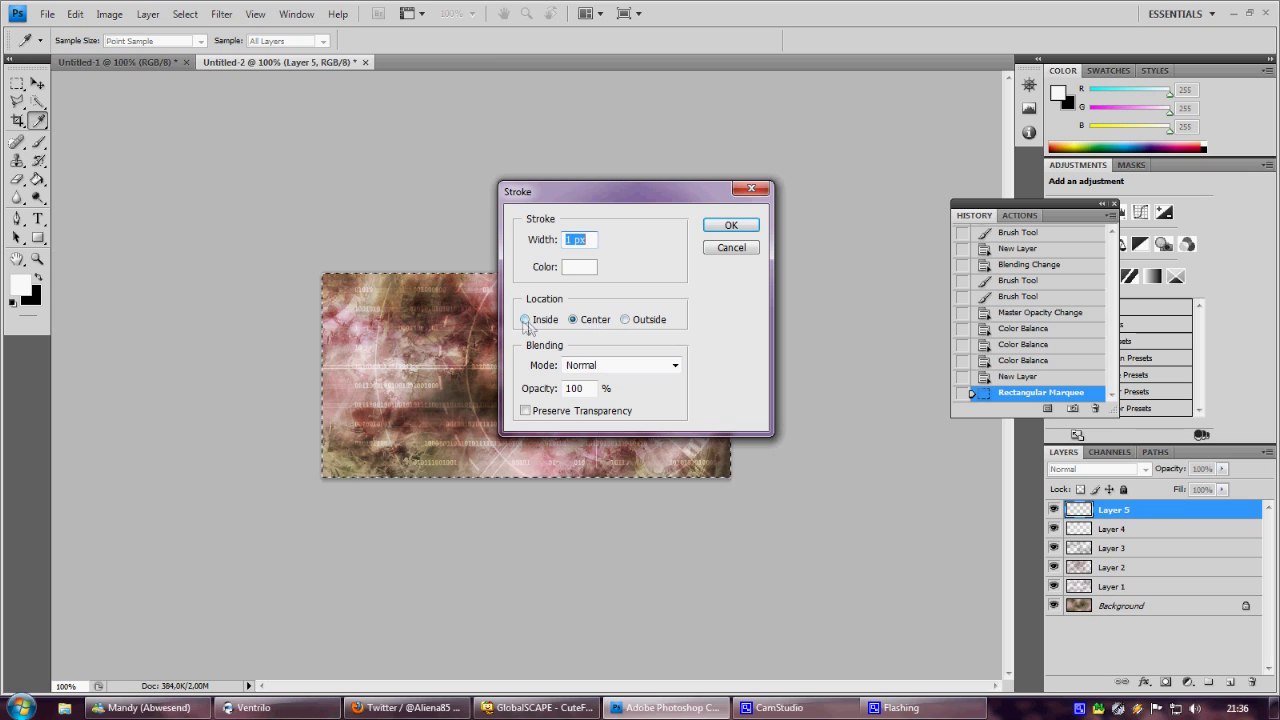
click(524, 320)
click(574, 272)
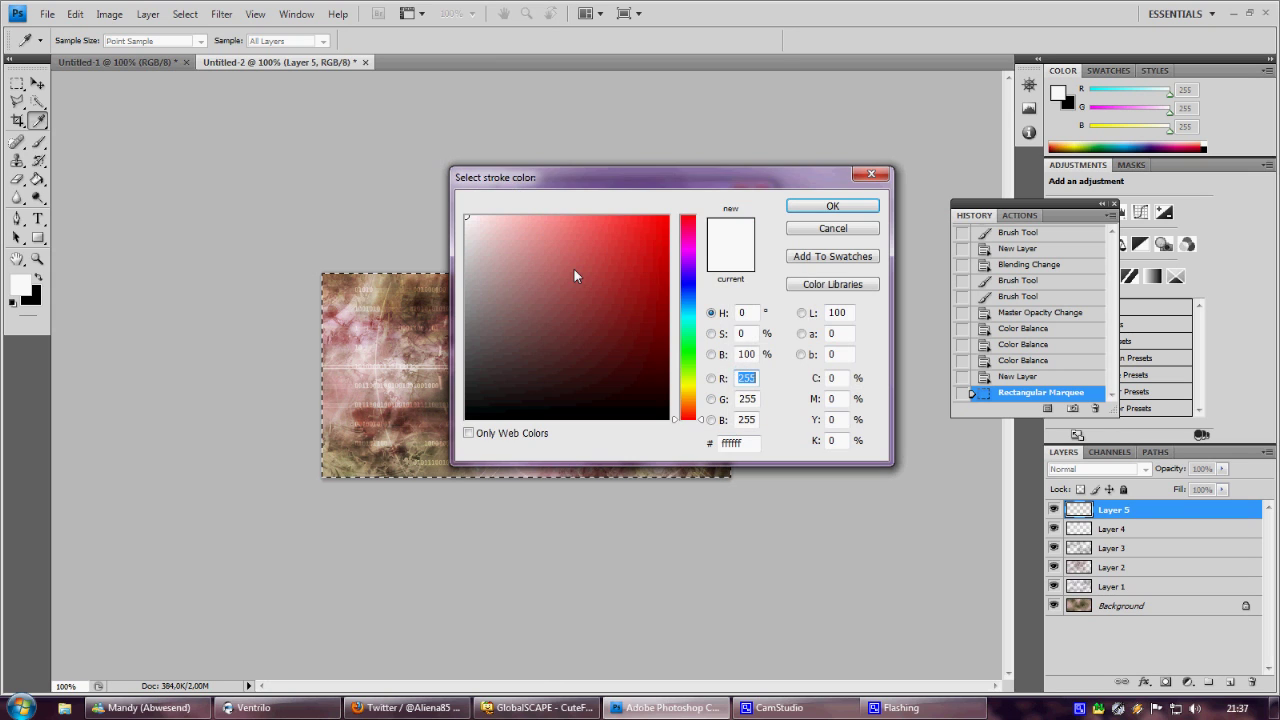
mouse_move(501, 214)
mouse_down()
mouse_move(418, 349)
mouse_move(421, 200)
mouse_up()
drag(422, 195, 425, 466)
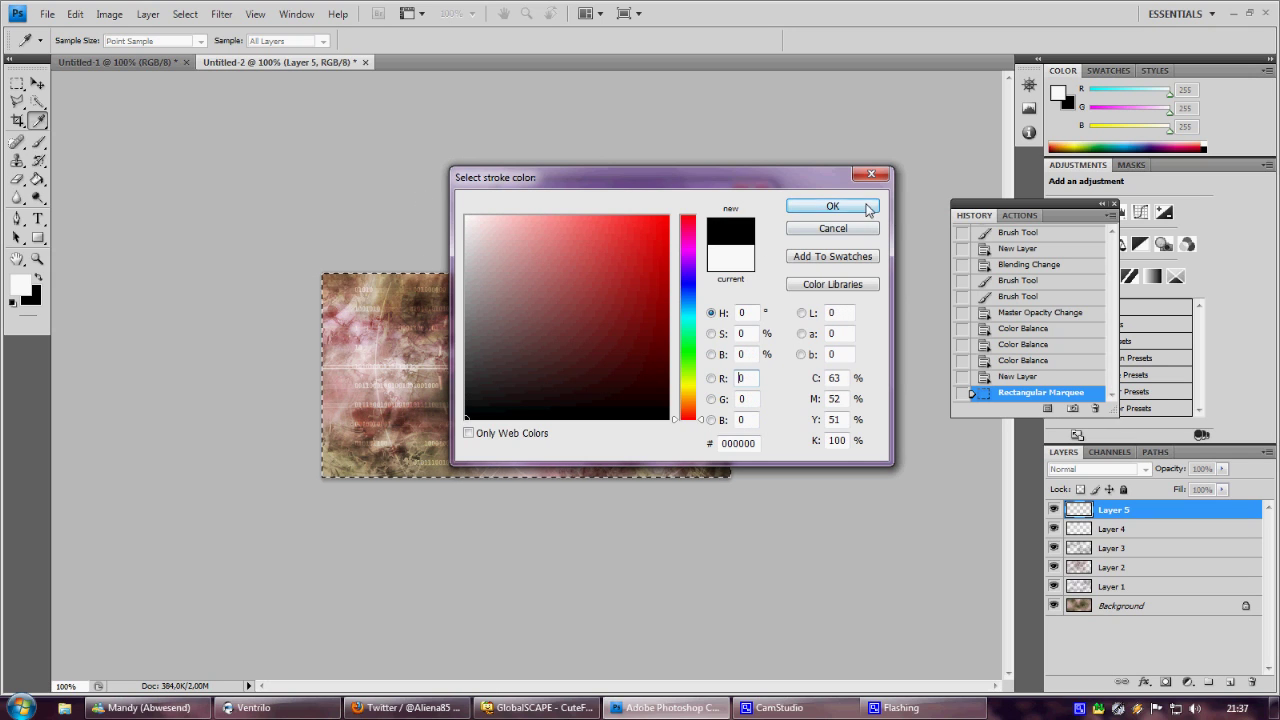
click(832, 206)
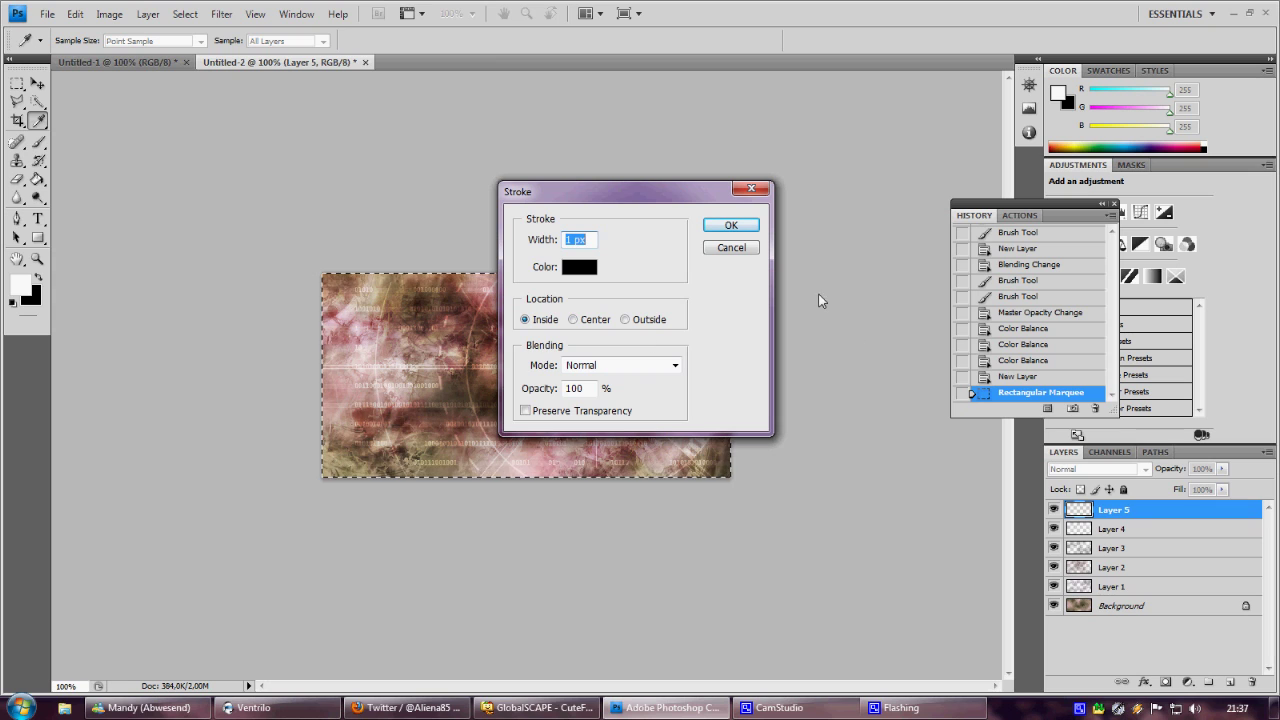
click(733, 228)
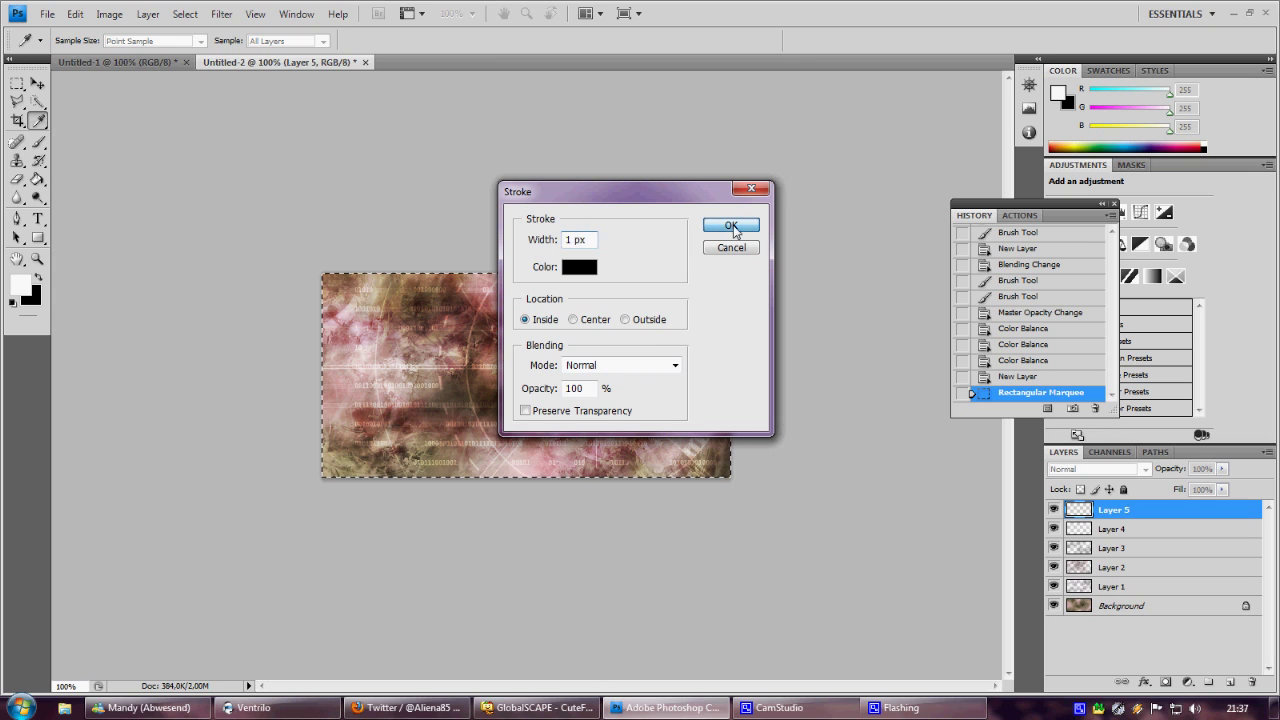
Commit the 1 px black inside stroke on Layer 5 and deselect with Ctrl+D
key(m)
key(d)
key(ctrl+h)
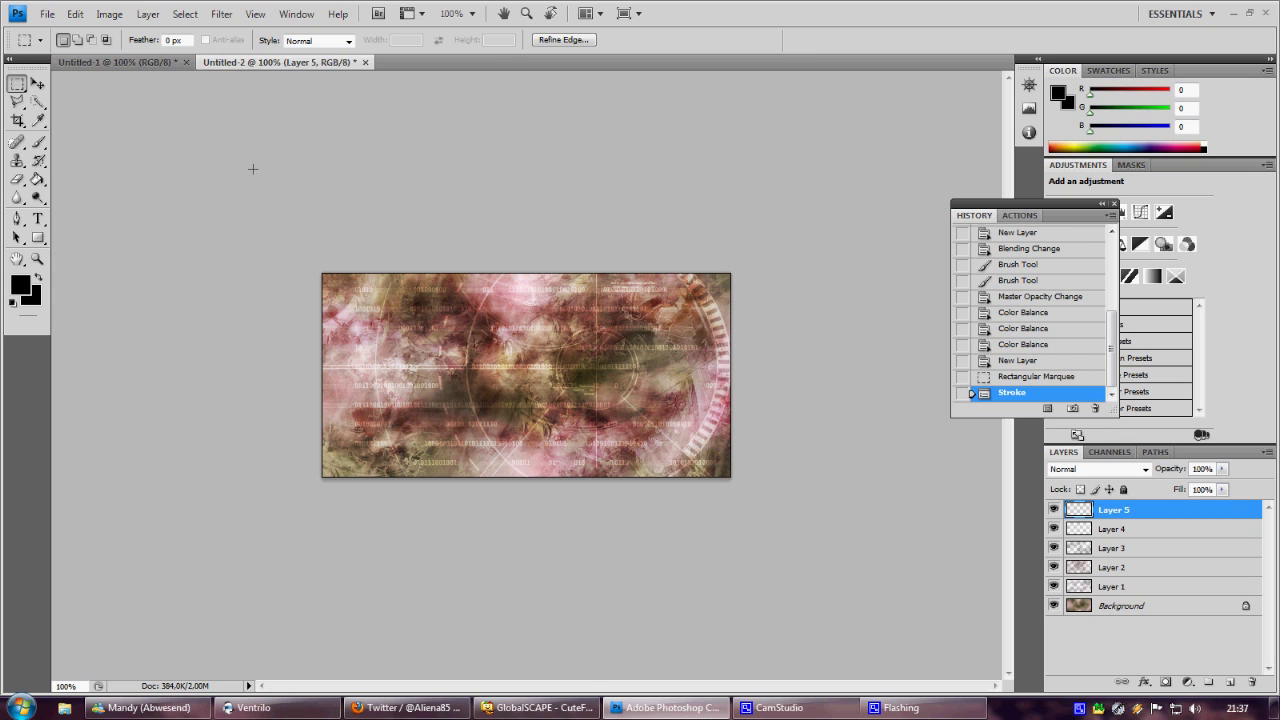
key(ctrl+d)
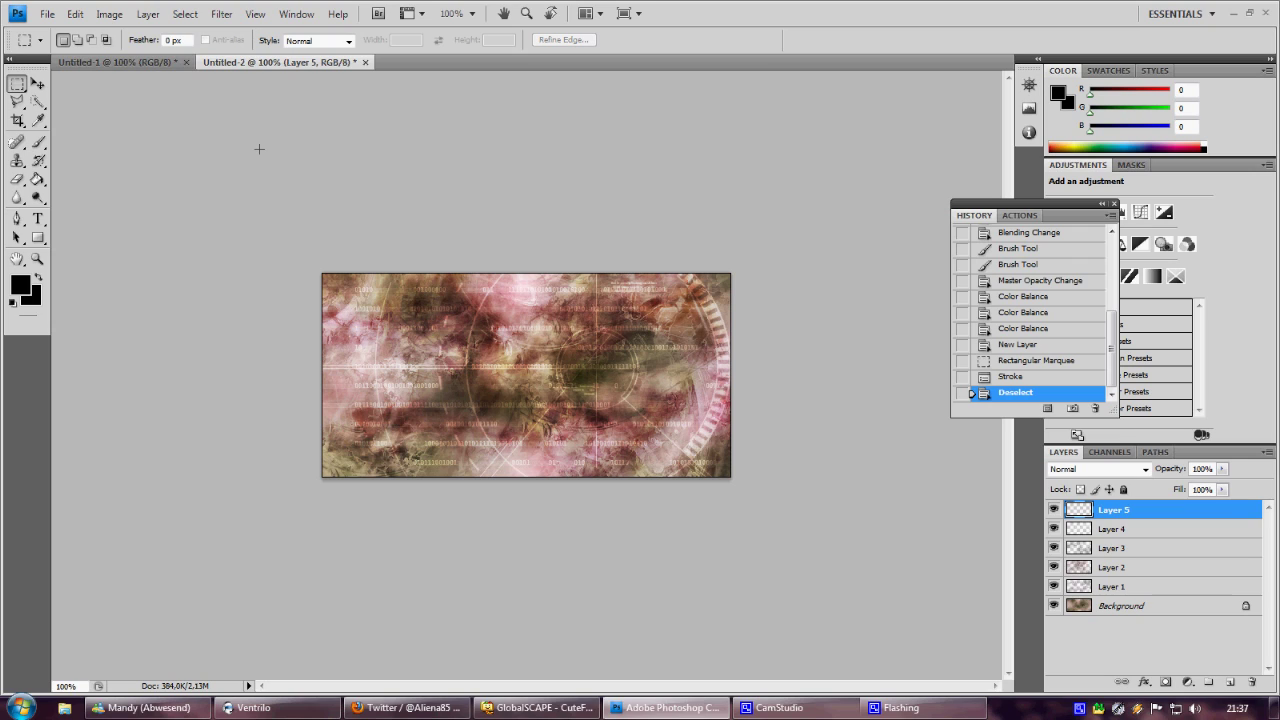